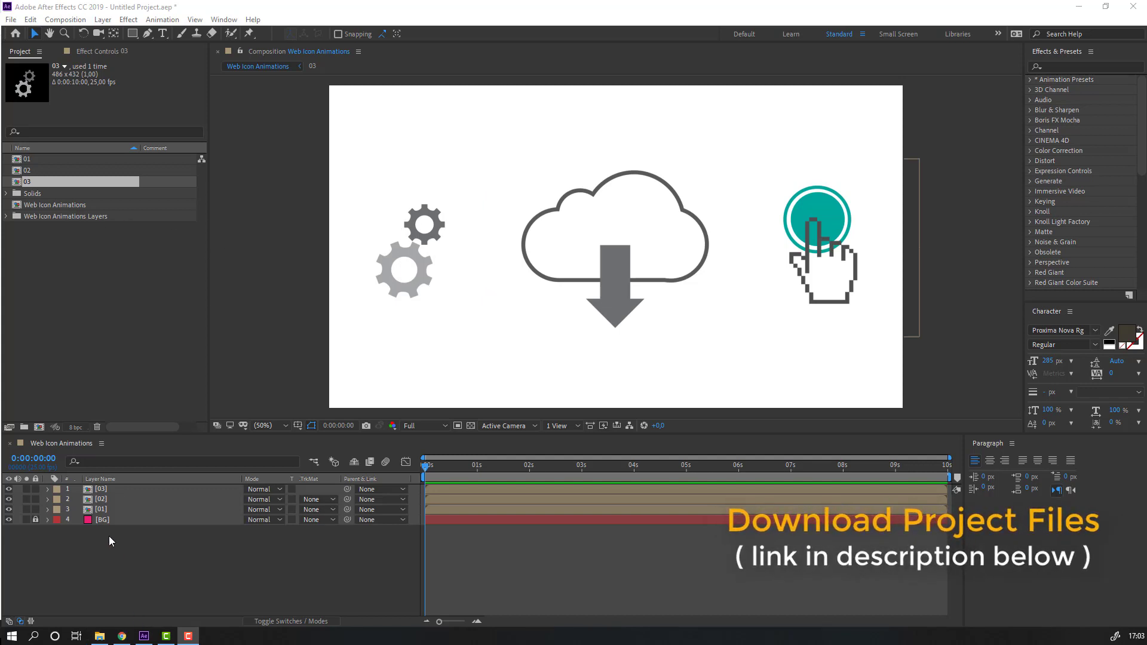
Inside precomp 01, keyframe the arrow's Position at frame 0 and lower it to Y 521,5 at frame 10
left_click(101, 509)
double_click(100, 511)
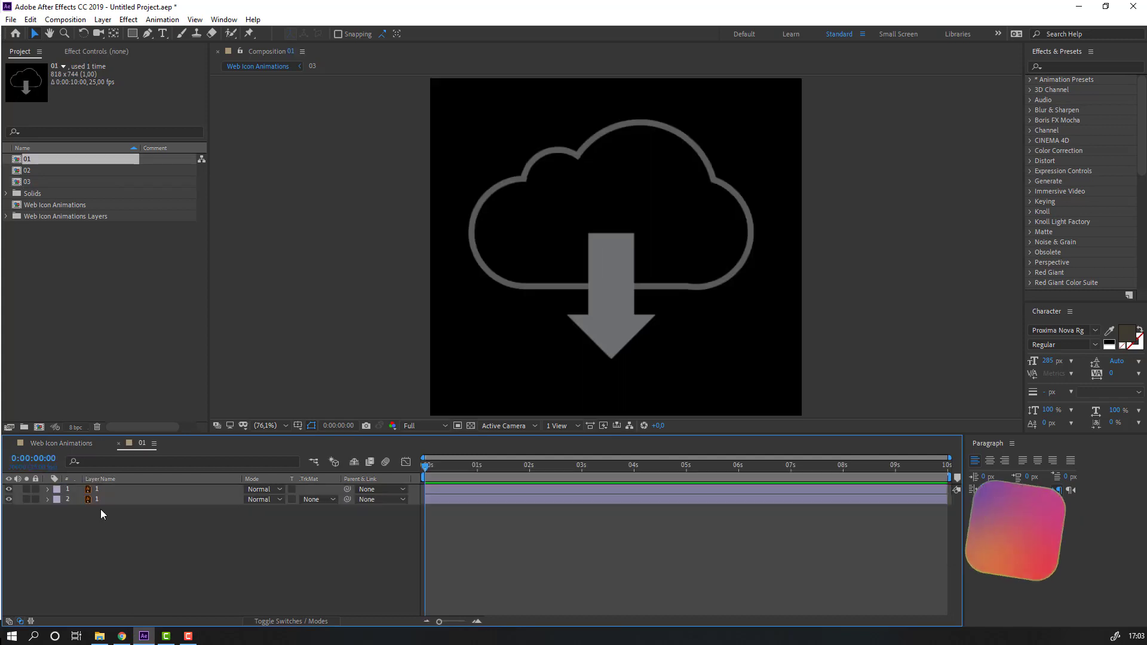
left_click(611, 324)
key("alt+shift+p")
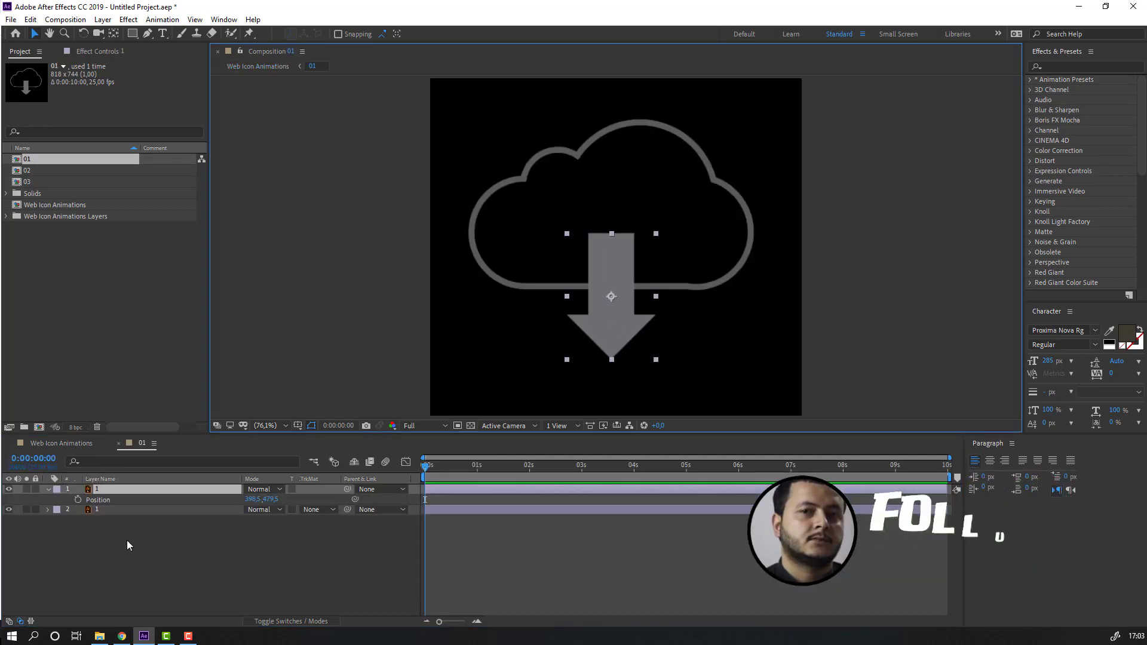
left_click(76, 560)
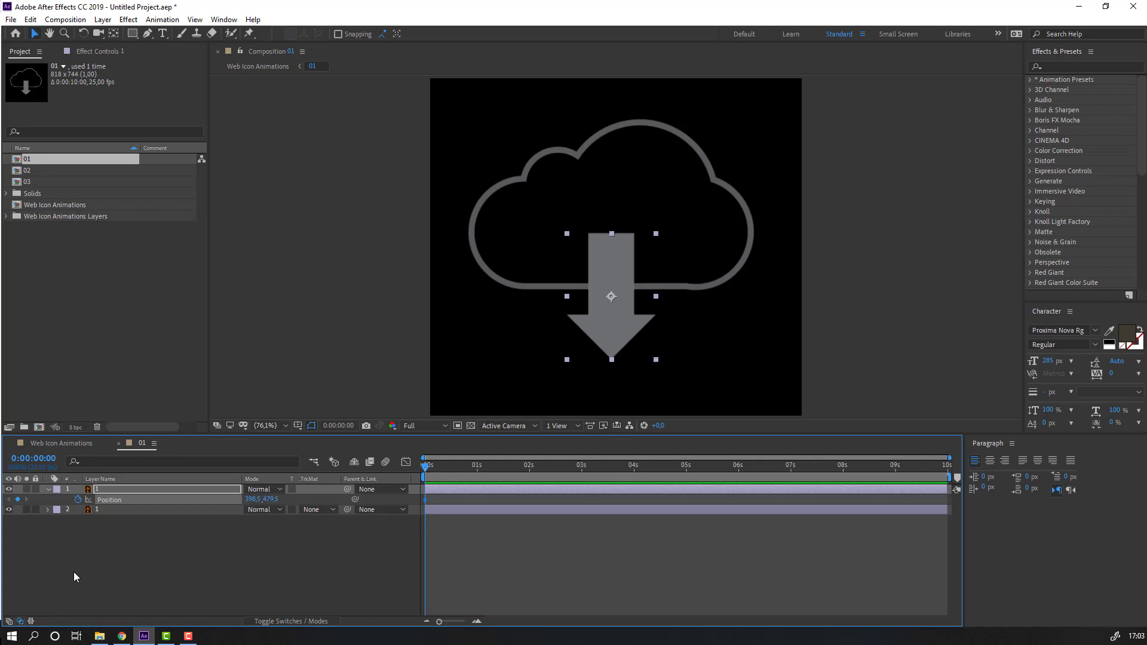
key("shift+Page_Down")
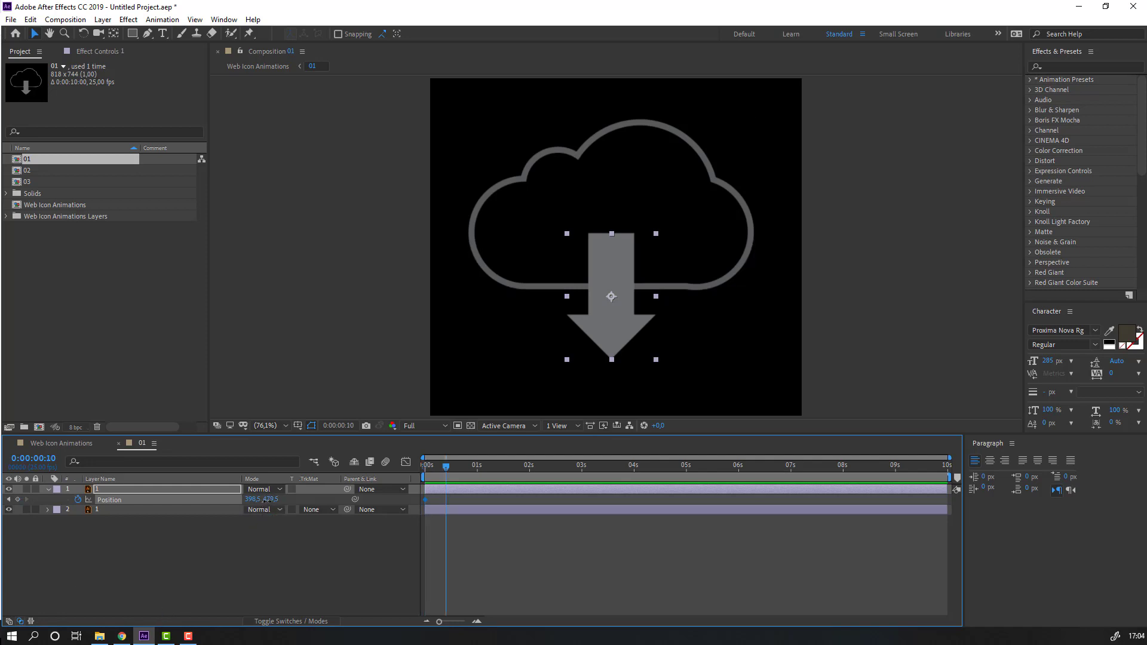
left_click_drag(266, 500, 299, 497)
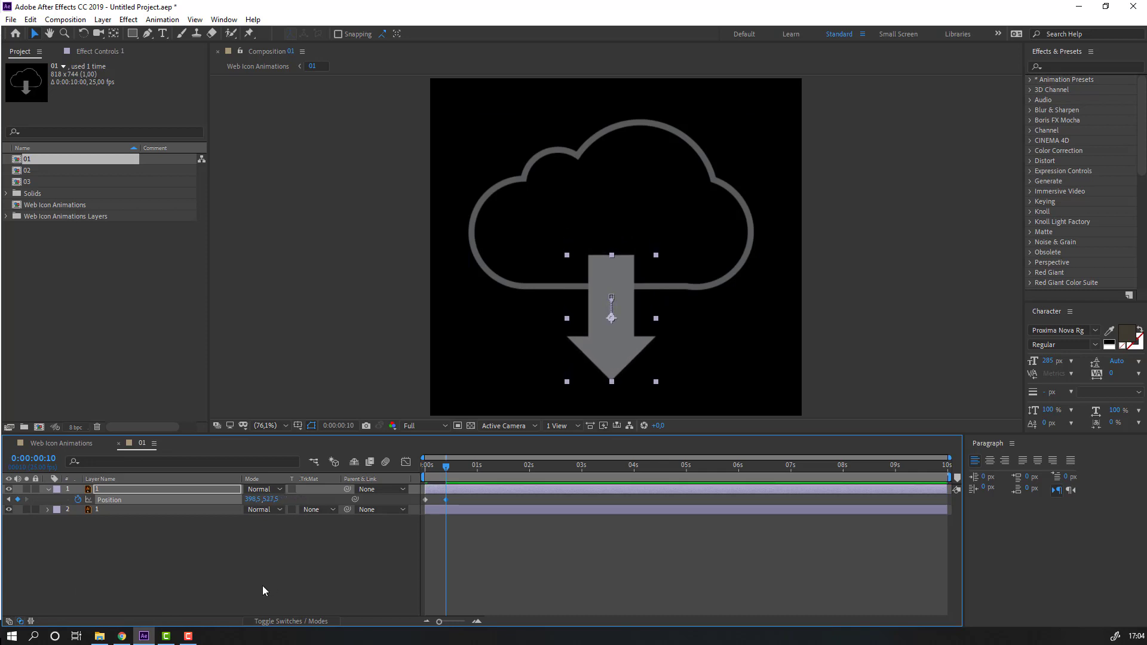
Return the arrow to its starting position at frame 20, end the work area there, and preview
key("shift+Page_Down")
left_click_drag(435, 499, 422, 525)
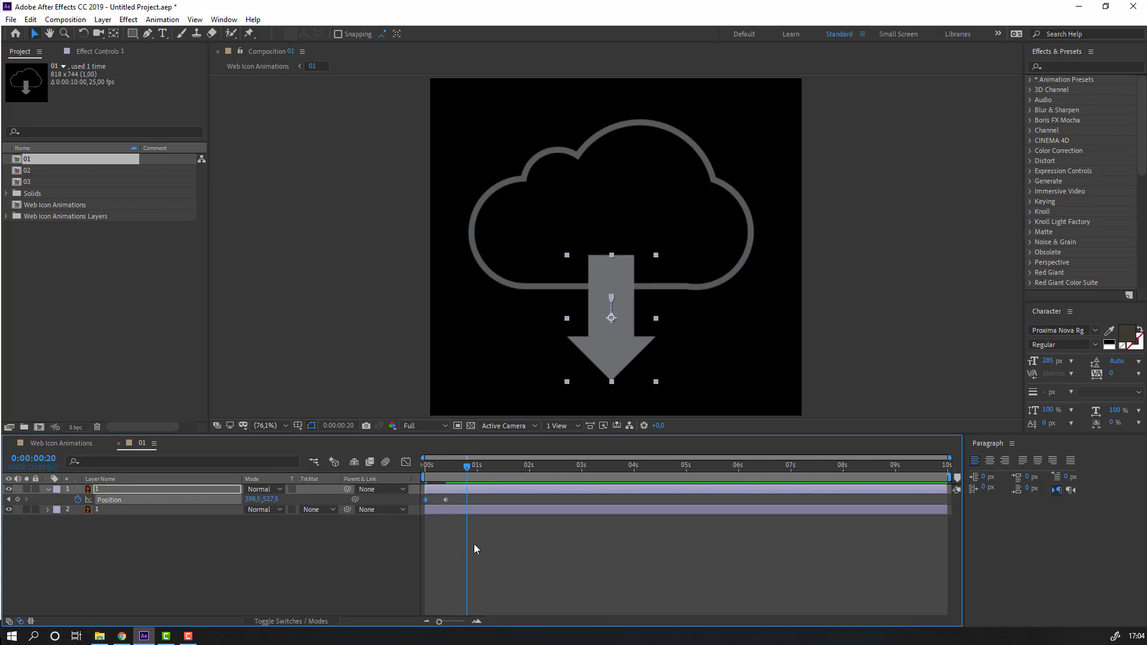
key("ctrl+v")
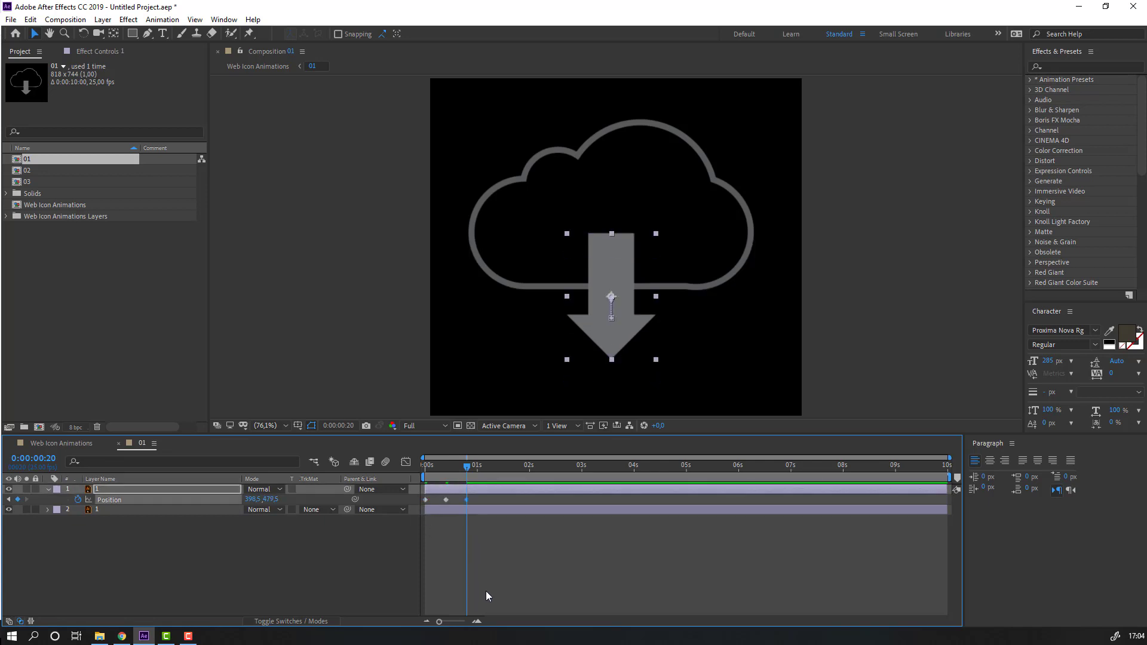
key("n")
key("space")
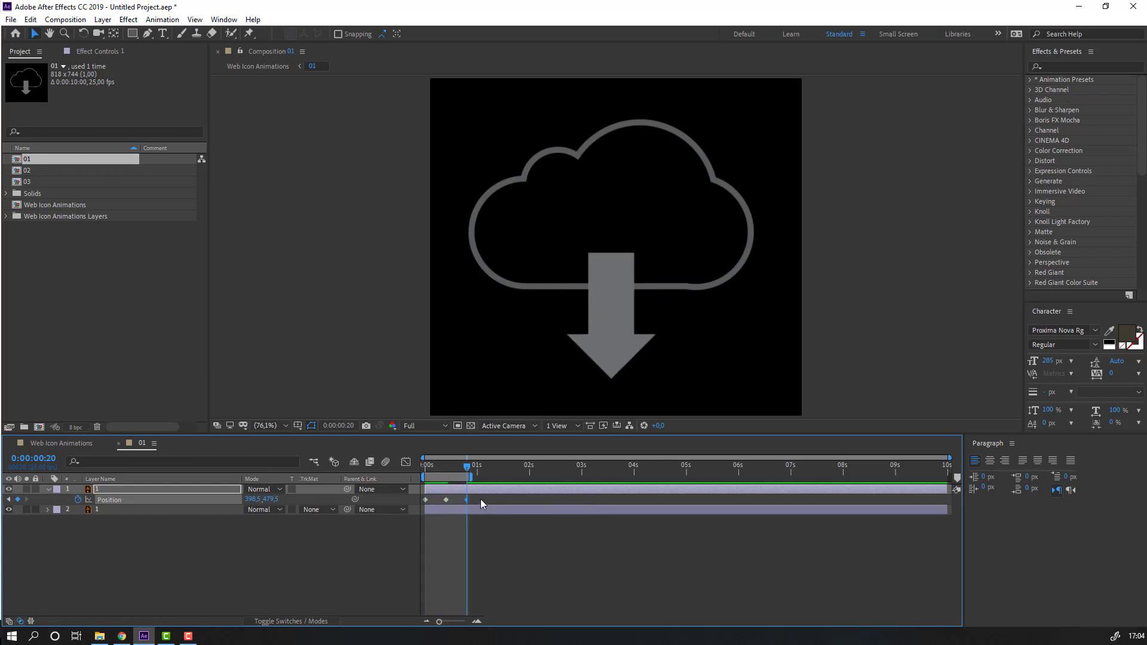
key("space")
Apply Easy Ease to the arrow's Position keyframes and preview the result
right_click(426, 504)
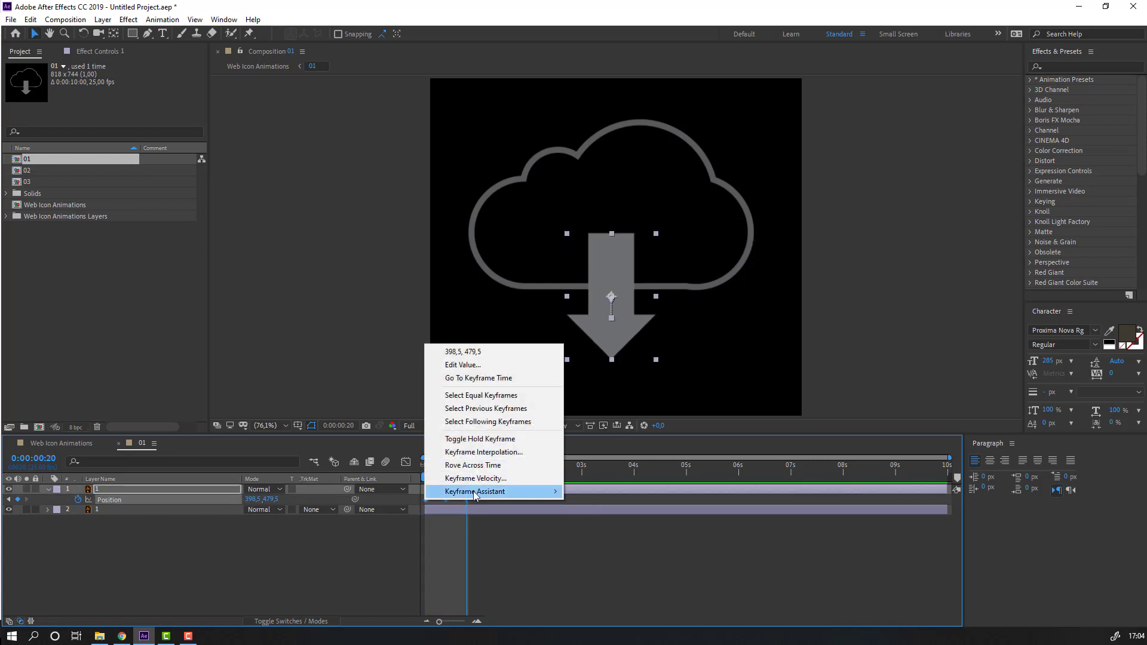
mouse_move(528, 491)
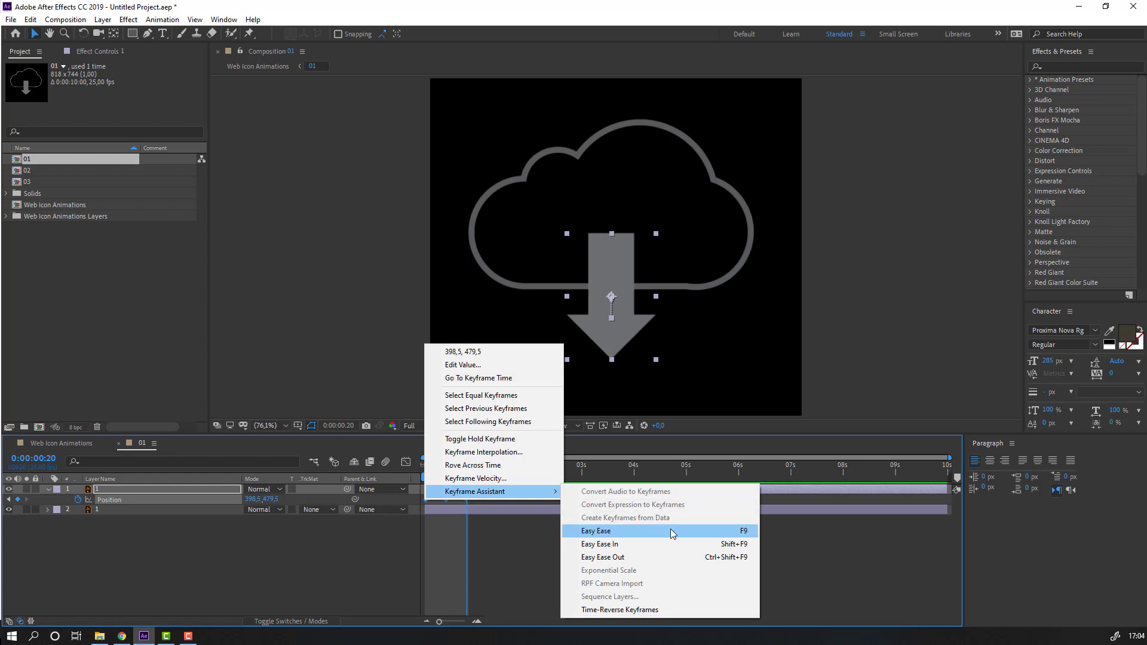
left_click(750, 532)
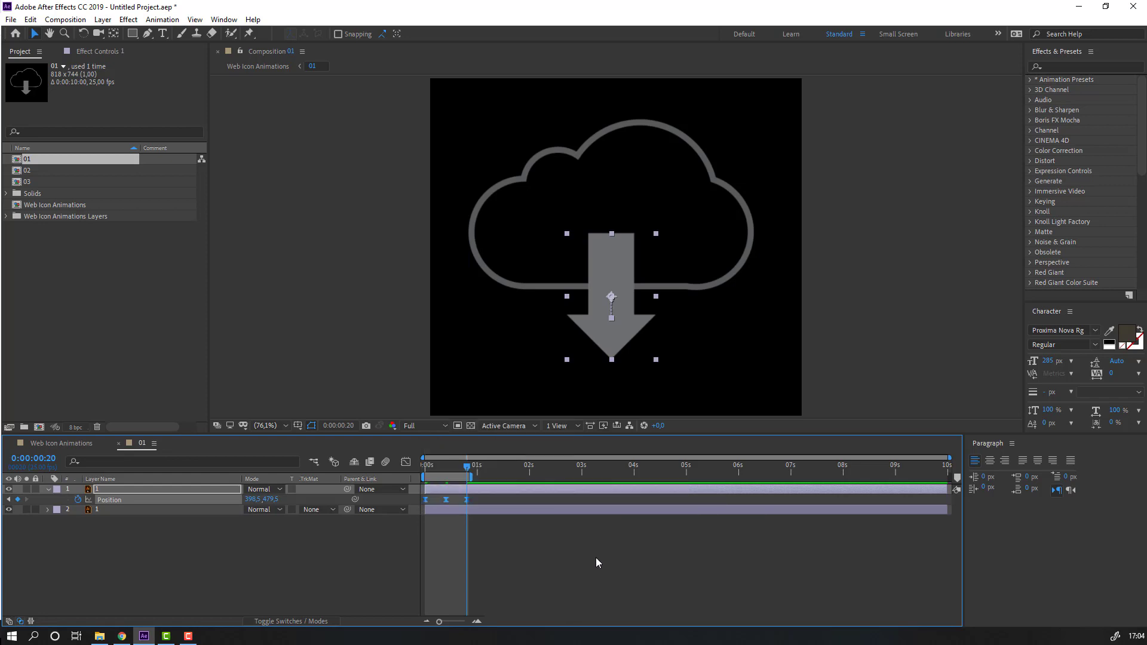
key("space")
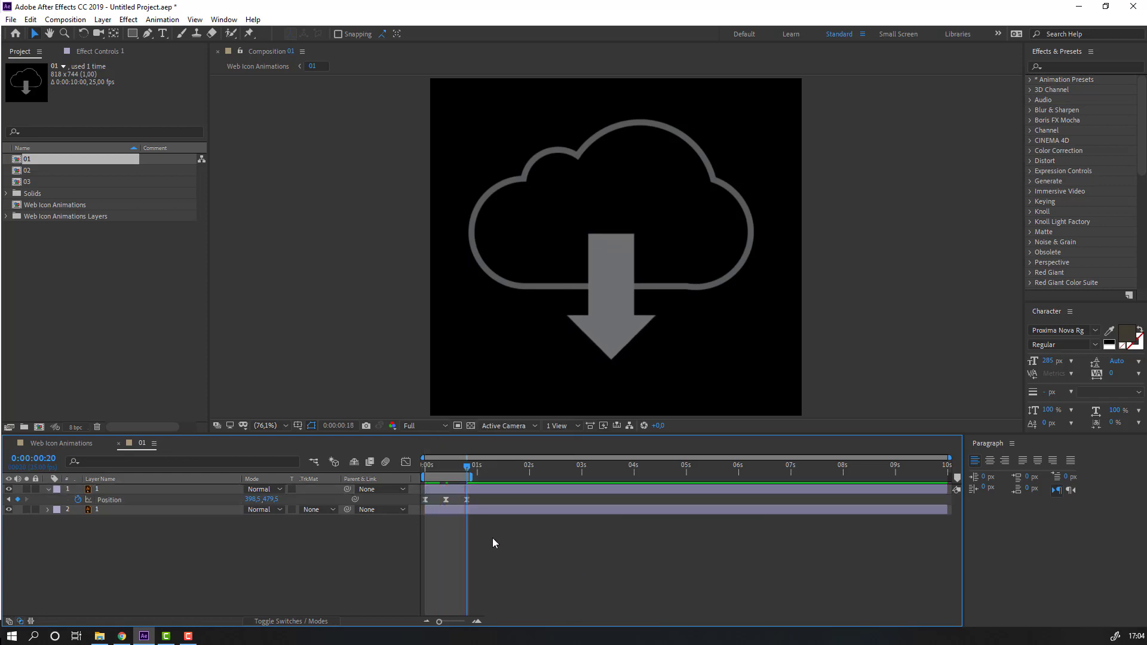
key("space")
Stretch the three Position keyframes further apart so the bounce lasts longer, and preview it
left_click_drag(479, 500, 490, 478)
left_click(493, 545)
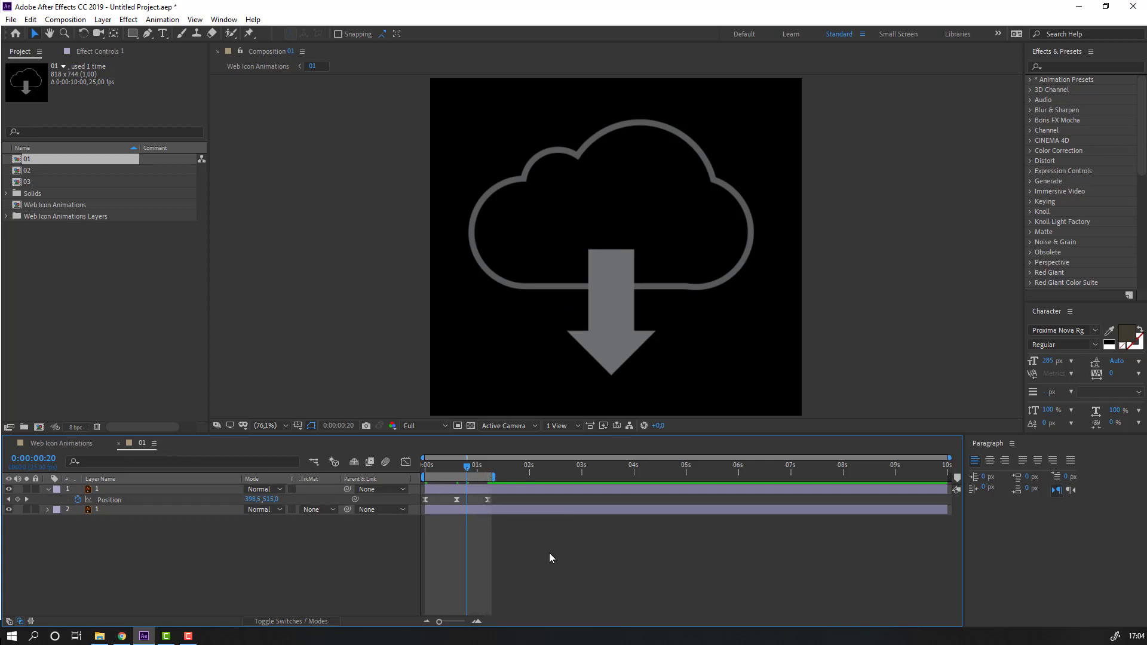
key("space")
left_click_drag(542, 555, 454, 499)
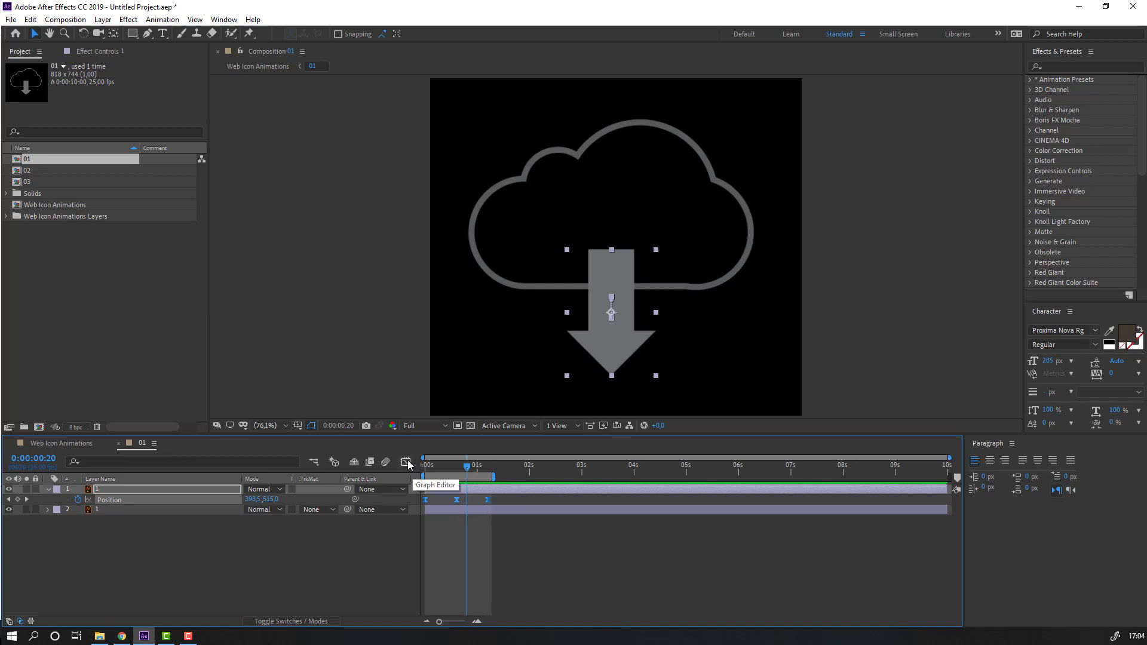
In the speed graph, raise the first peak to about 150 px/sec and make the last peak sharp near 200
left_click(405, 462)
left_click_drag(444, 585, 514, 590)
key("=")
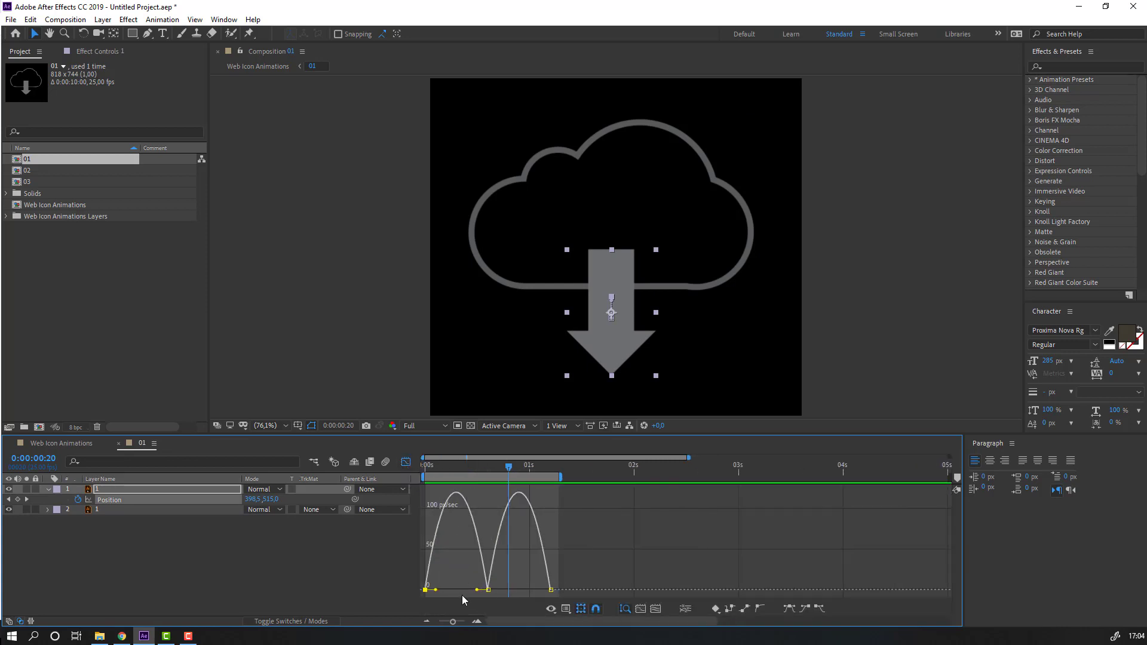
left_click_drag(435, 590, 449, 591)
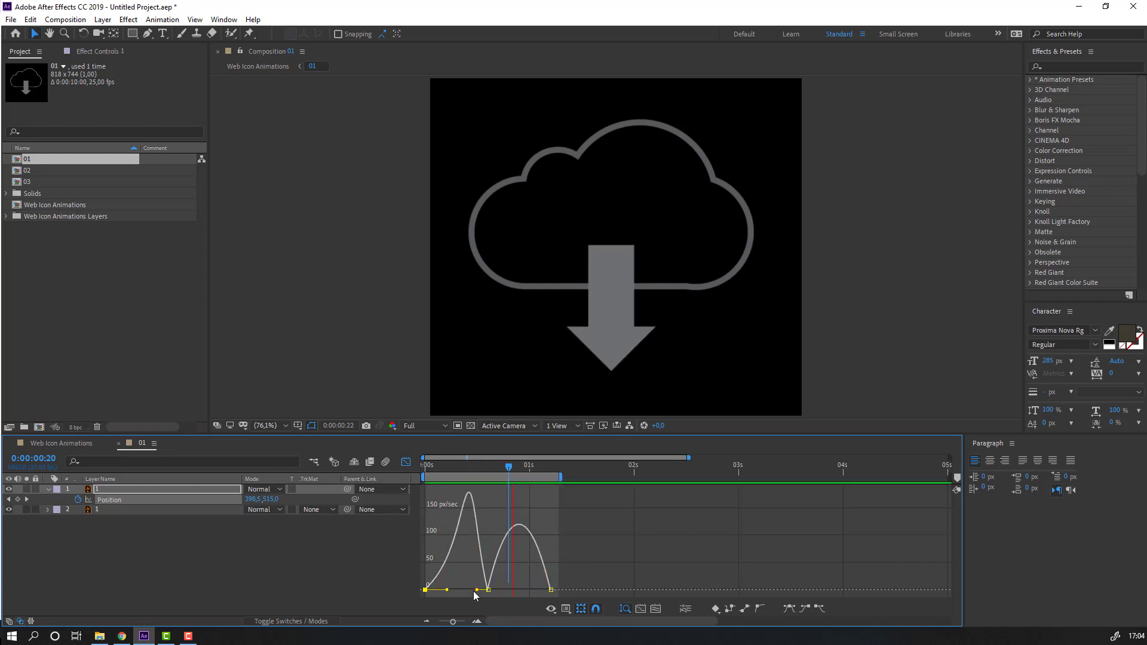
left_click(551, 590)
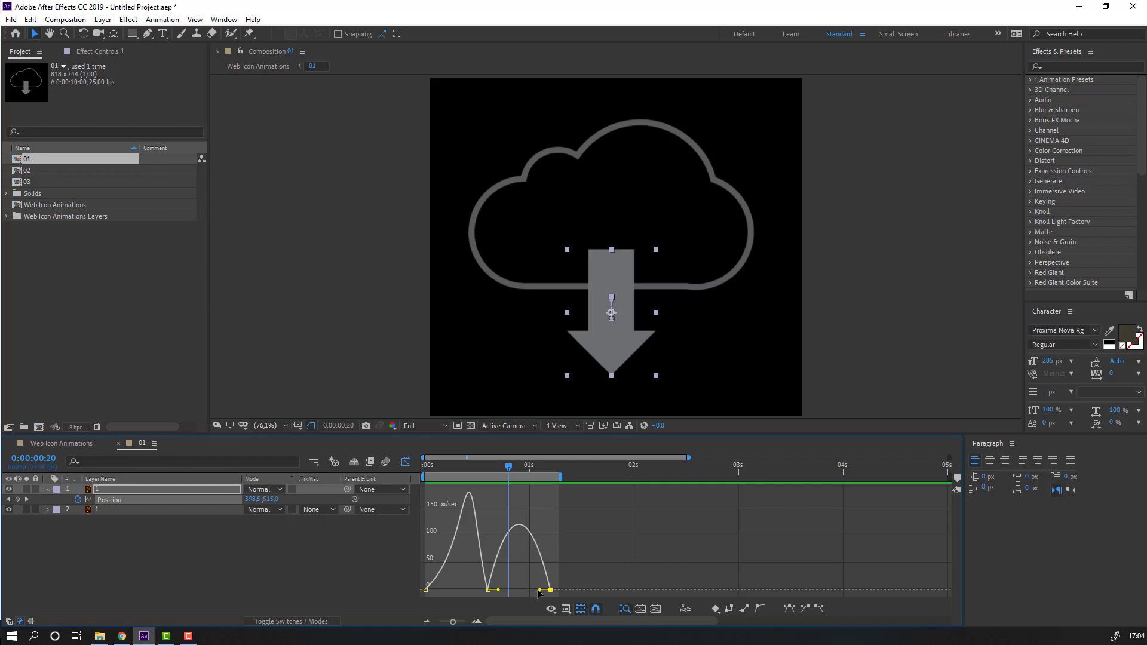
left_click_drag(539, 591, 526, 592)
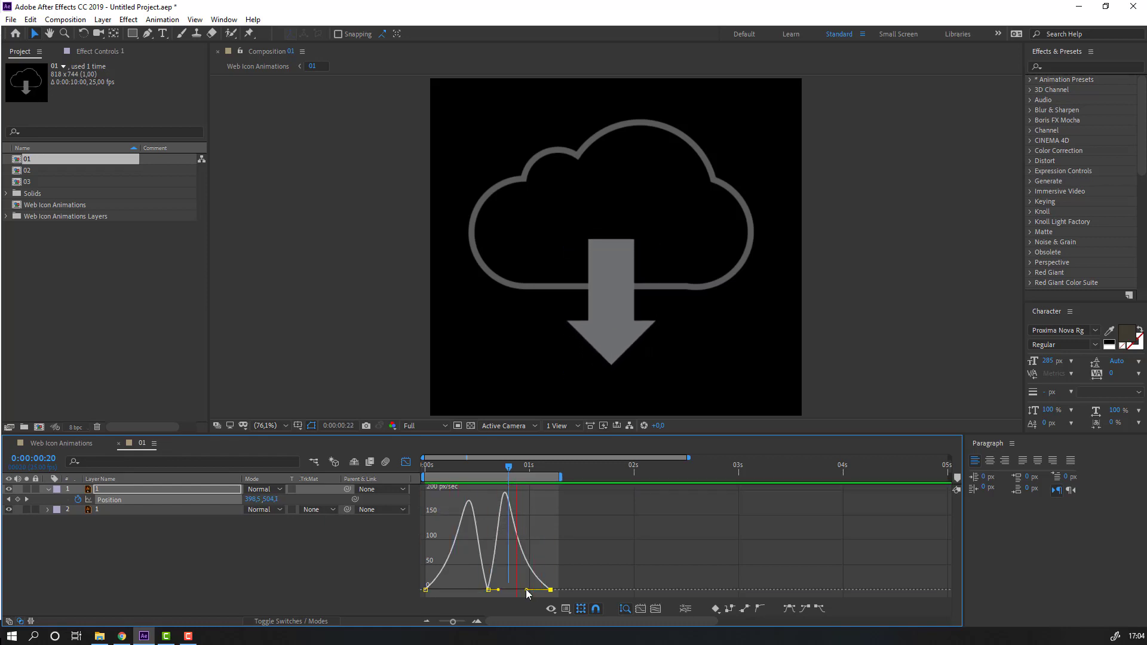
scroll(469, 363, "down", 4)
scroll(469, 364, "up", 3)
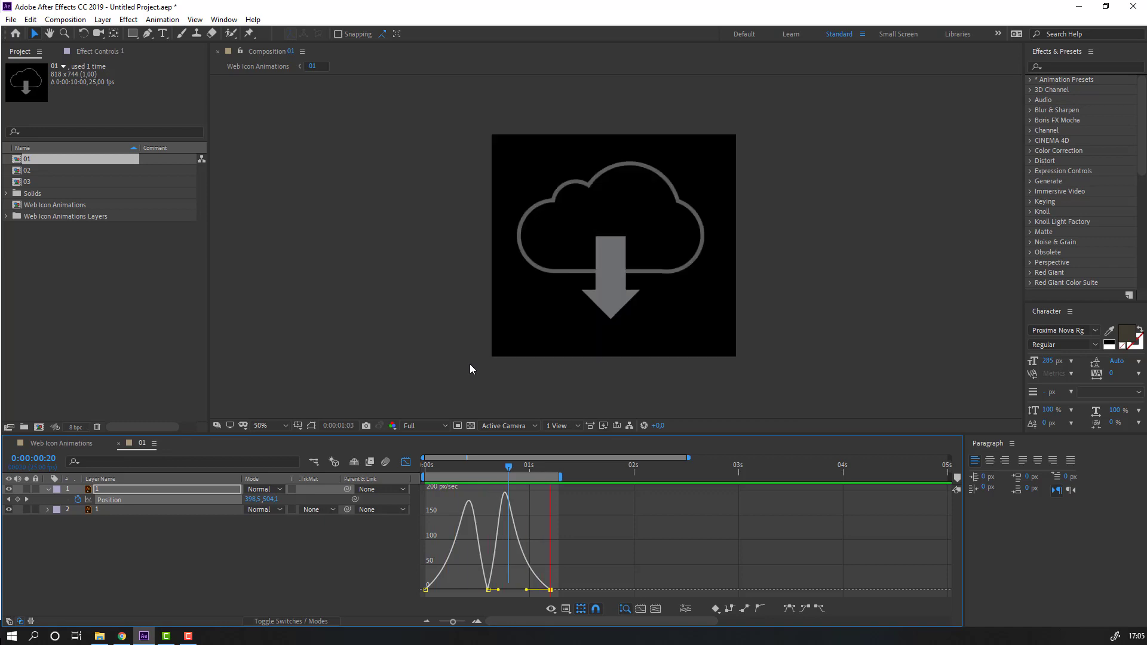
Close the Graph Editor, scrub the arrow bounce, preview it in Web Icon Animations, then return to comp 01
left_click(405, 464)
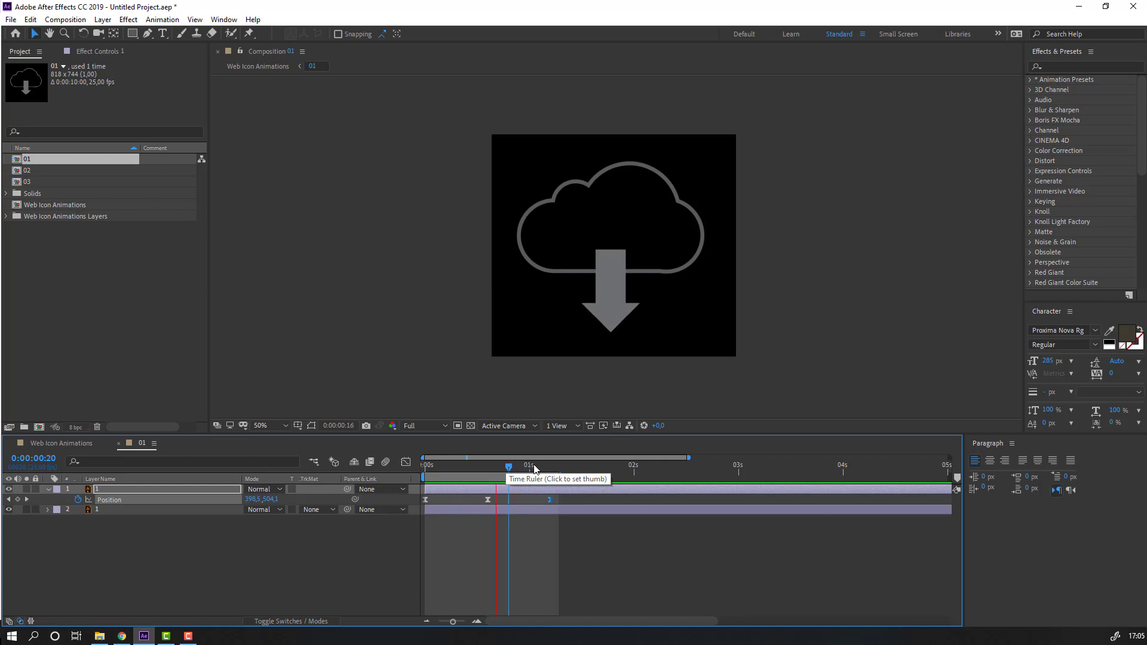
left_click_drag(534, 469, 425, 470)
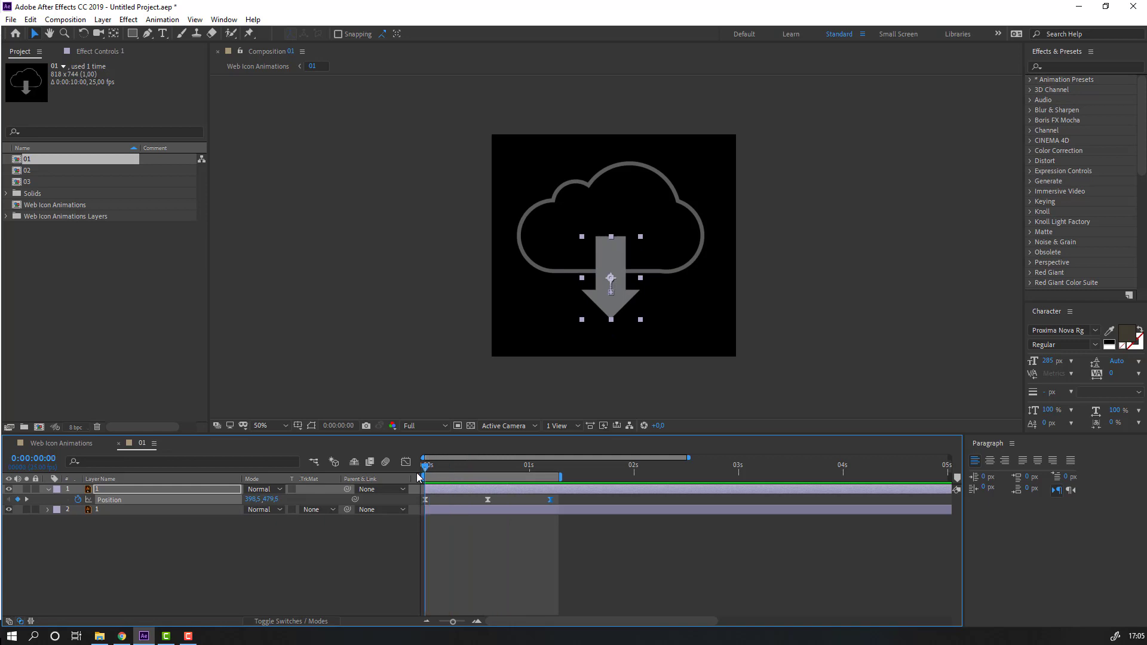
left_click(224, 558)
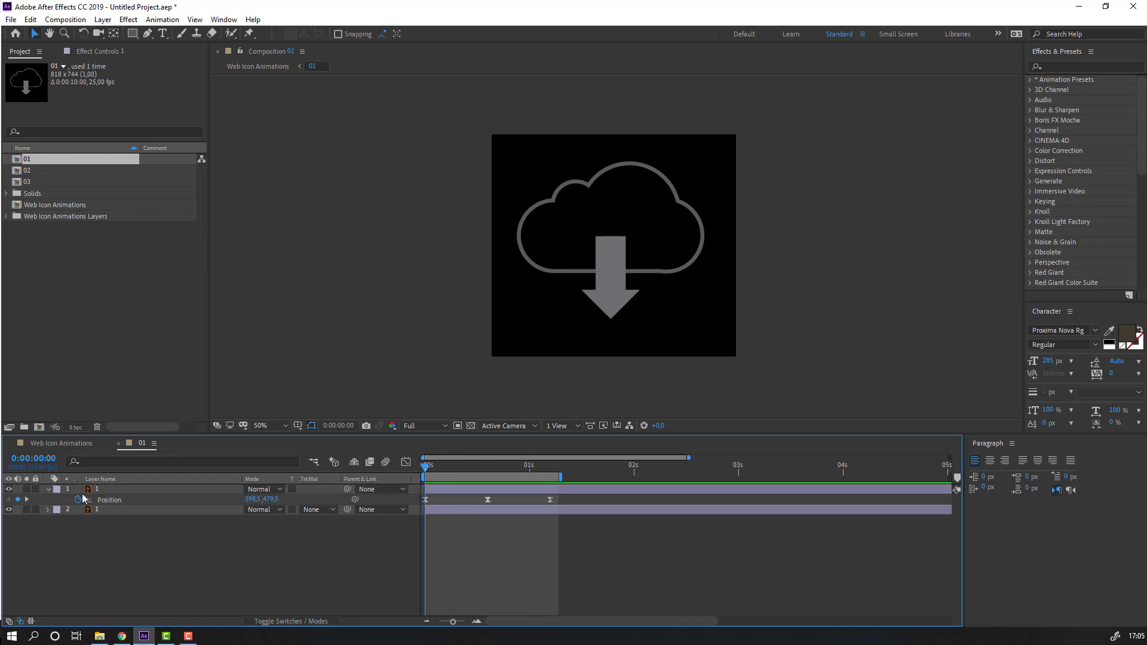
left_click(55, 443)
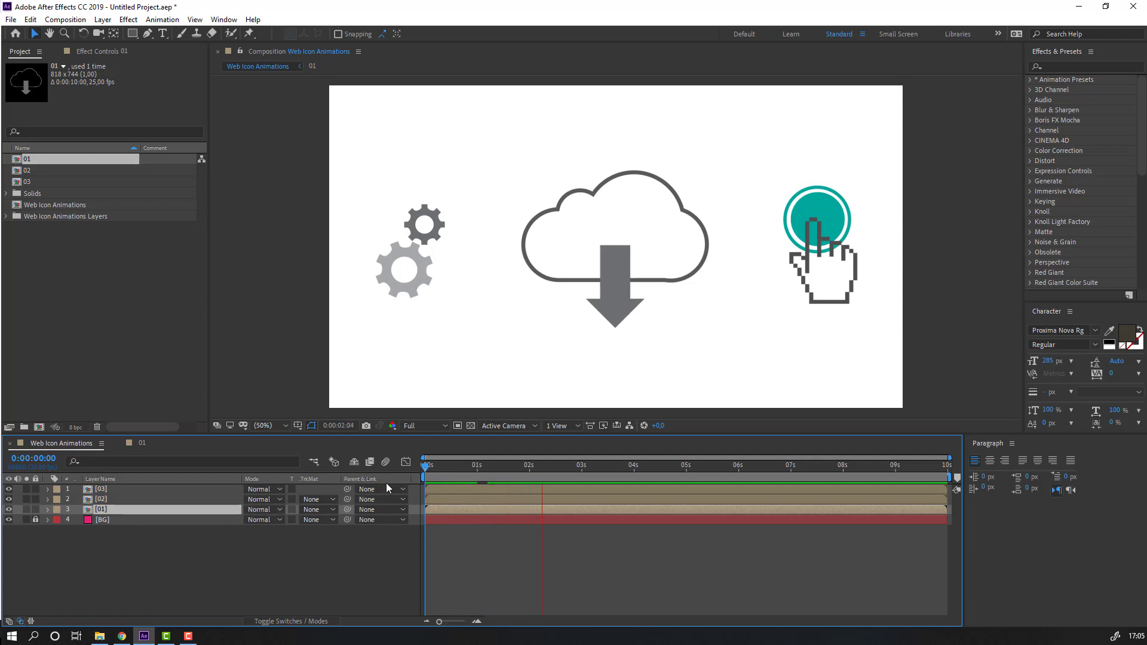
key("space")
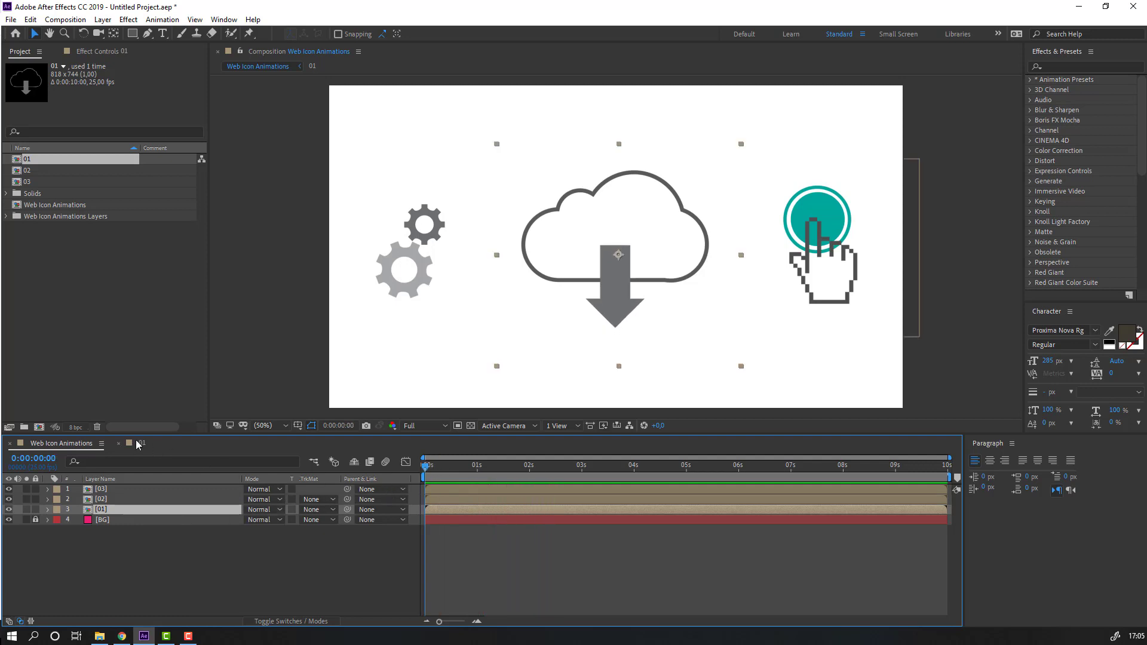
left_click(138, 444)
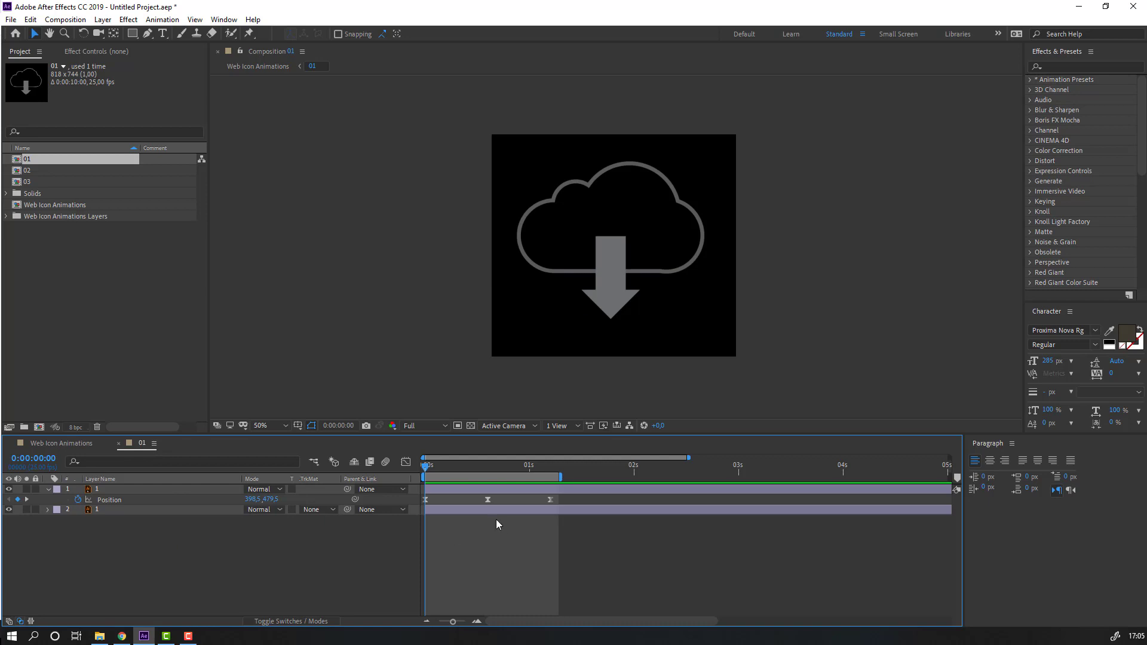
Add a loopOutDuration(type = "cycle", duration = 0) expression to the arrow's Position
left_click(78, 500, "alt")
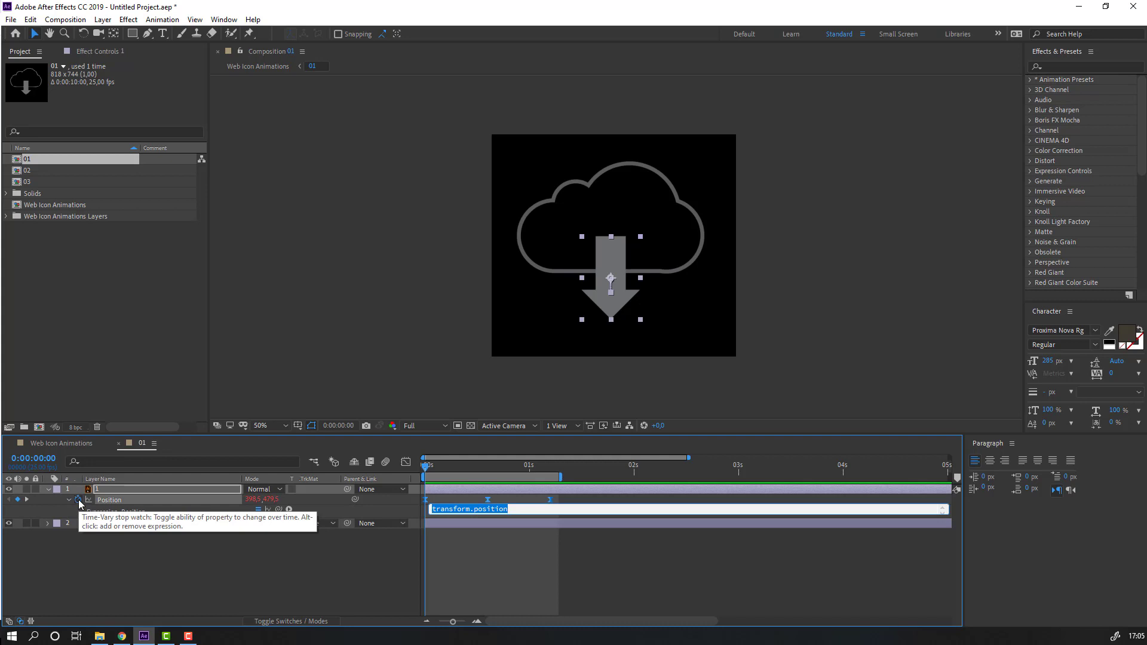
left_click(289, 510)
mouse_move(376, 449)
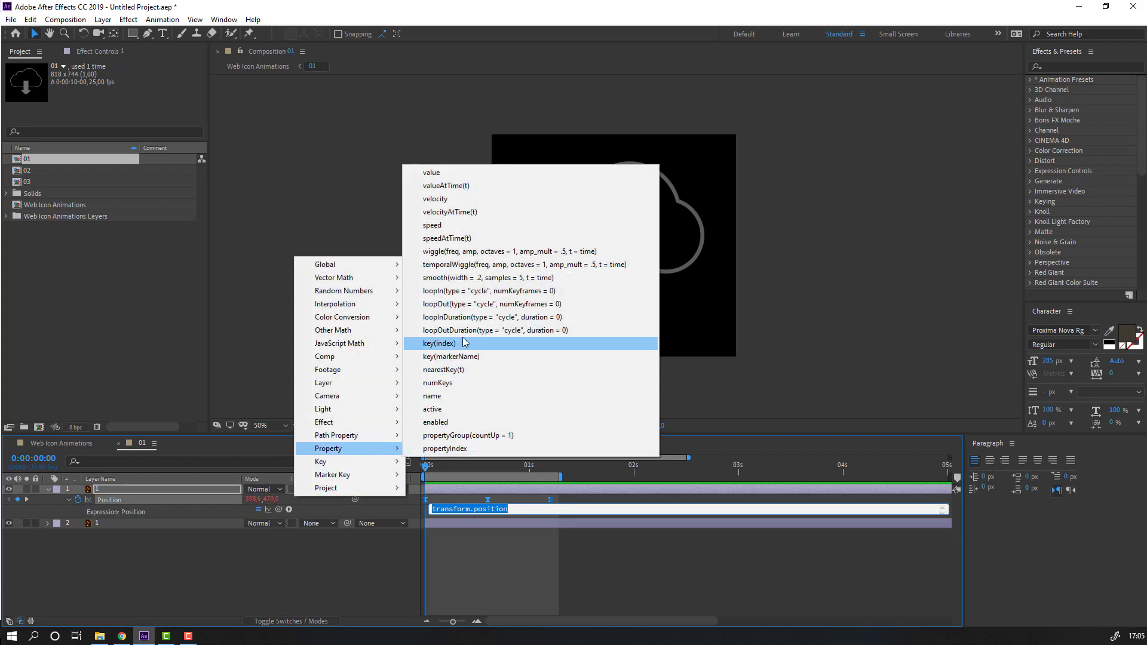
left_click(612, 330)
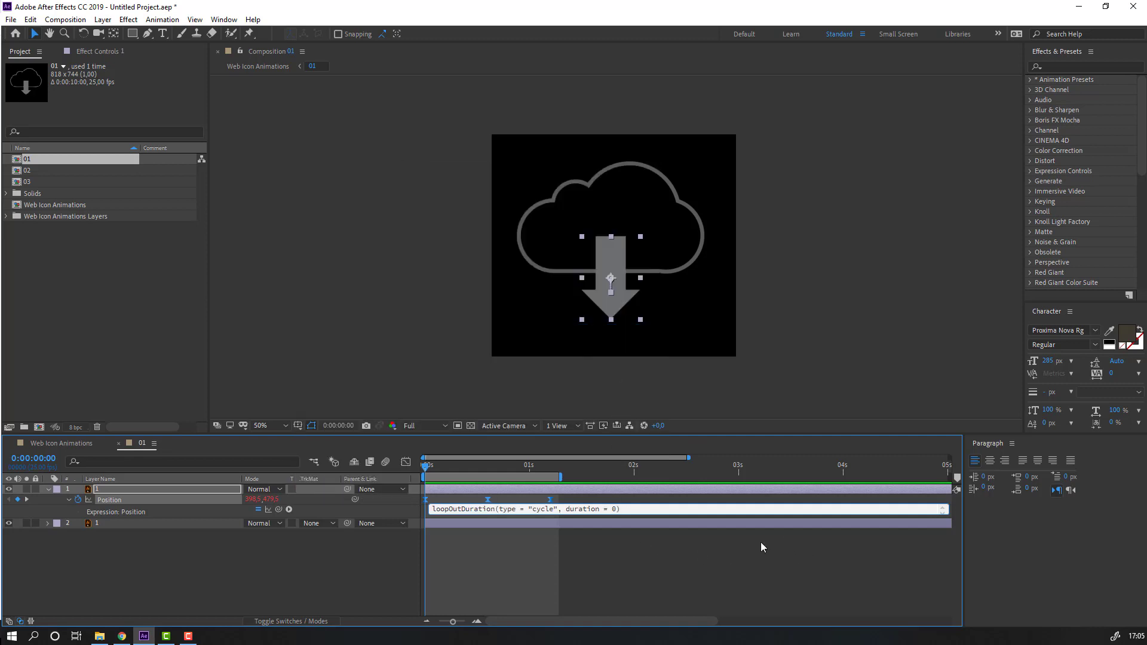
left_click(678, 564)
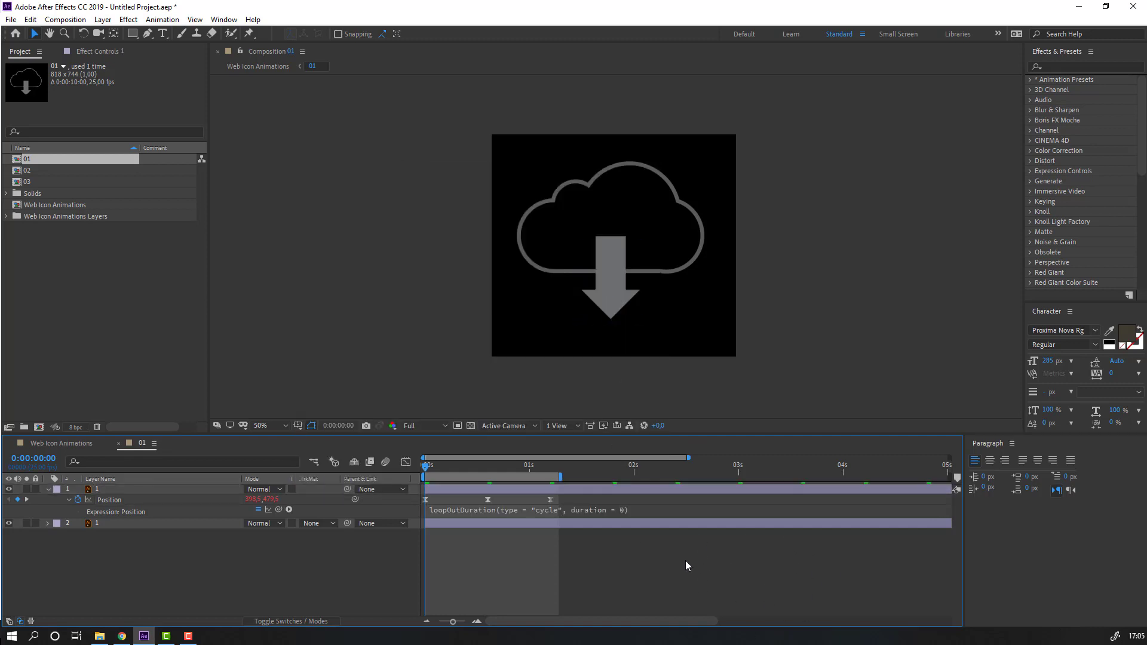
Preview the looping icons in the Web Icon Animations composition
left_click(45, 443)
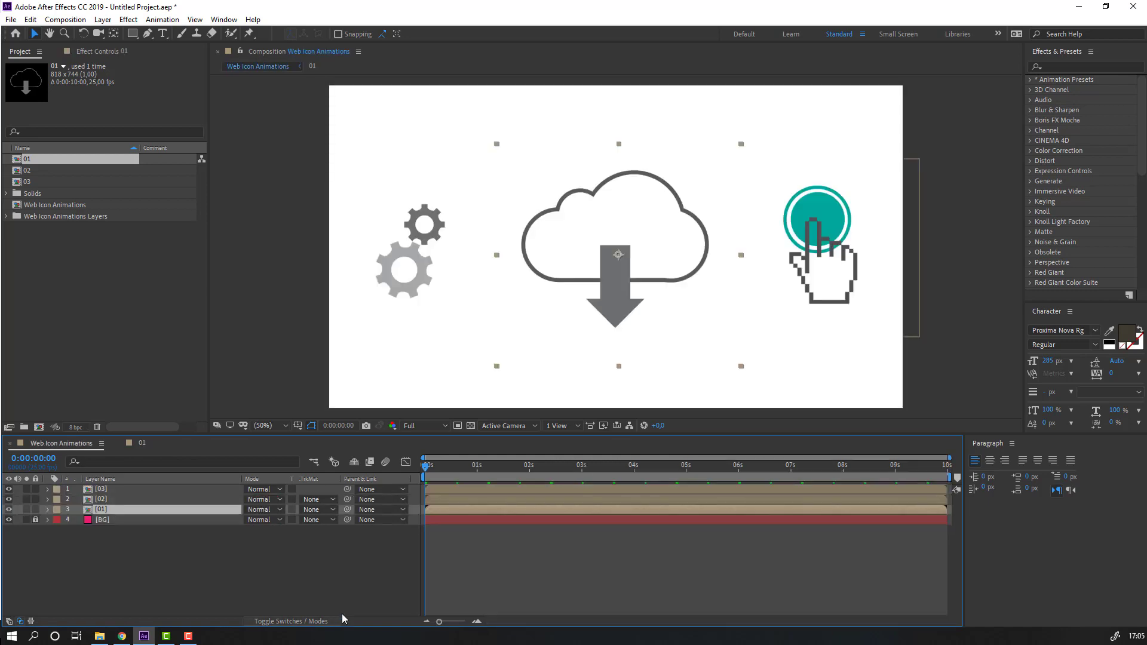
left_click(303, 583)
key("space")
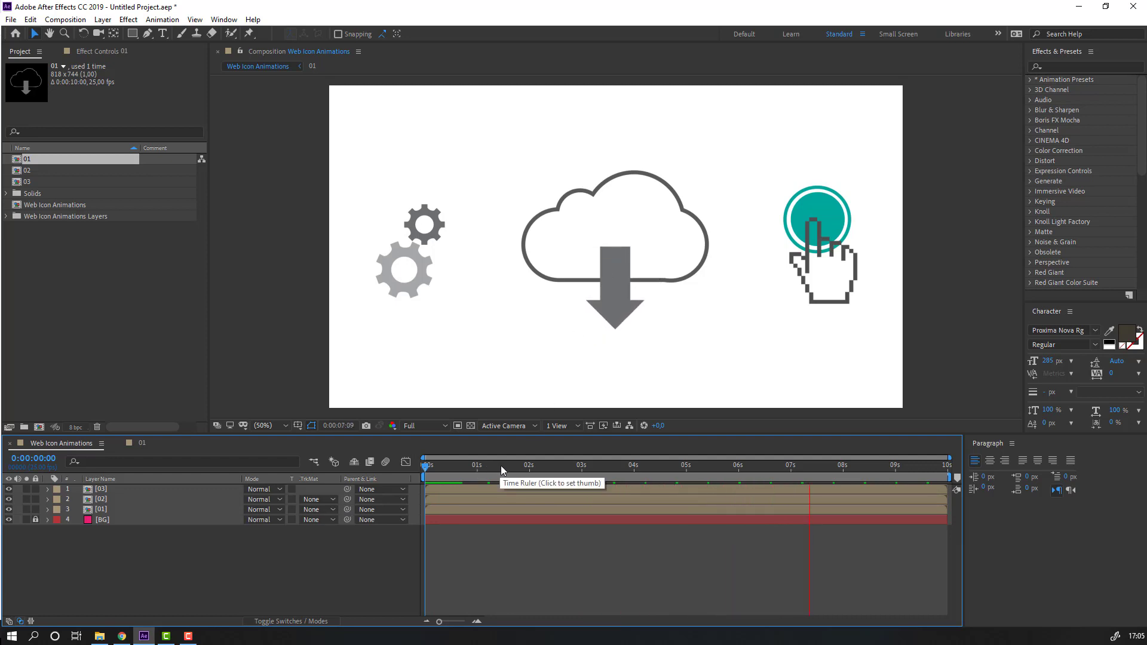
key("space")
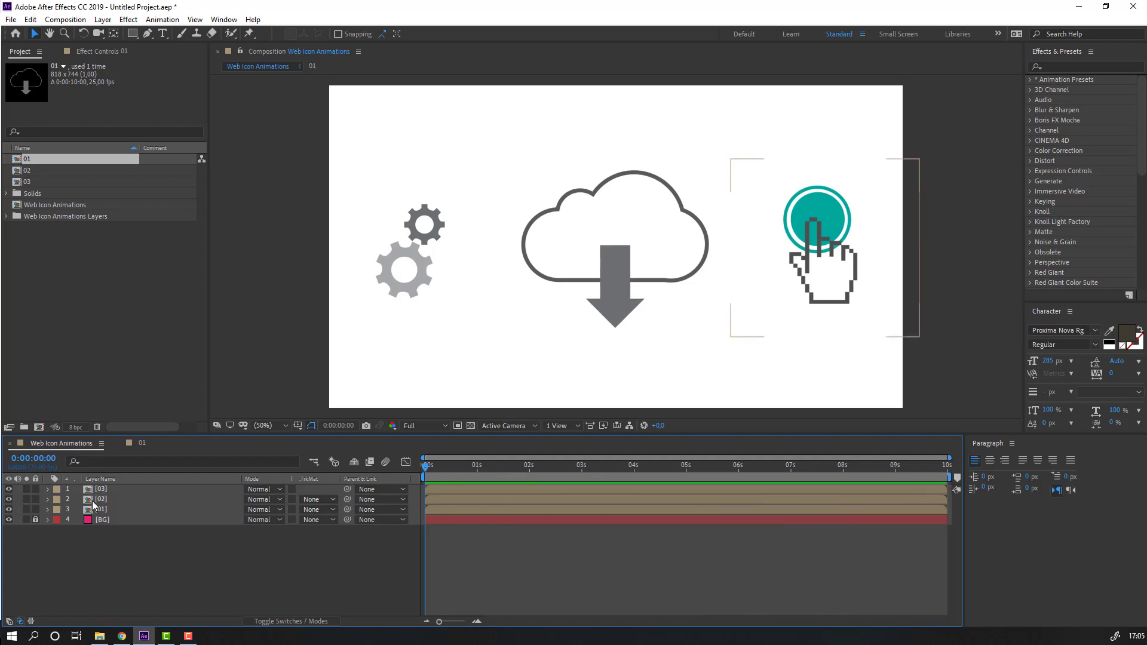
In comp 02, move the hand down-right off the teal circle and set its starting Position keyframe
double_click(99, 500)
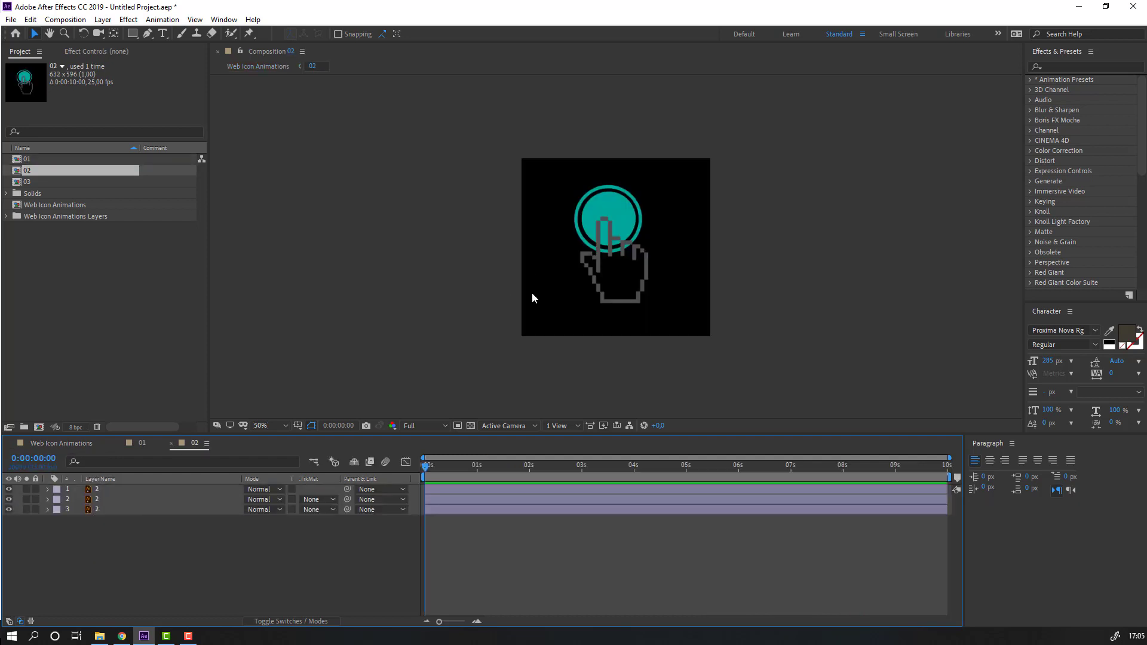
key("period")
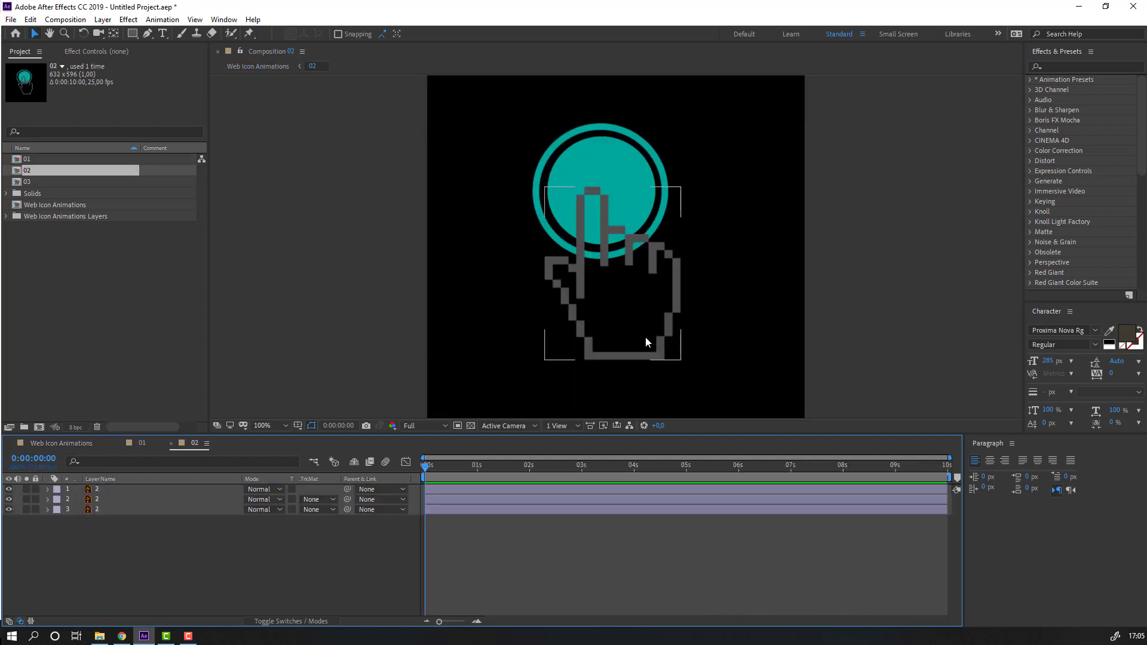
left_click(603, 263)
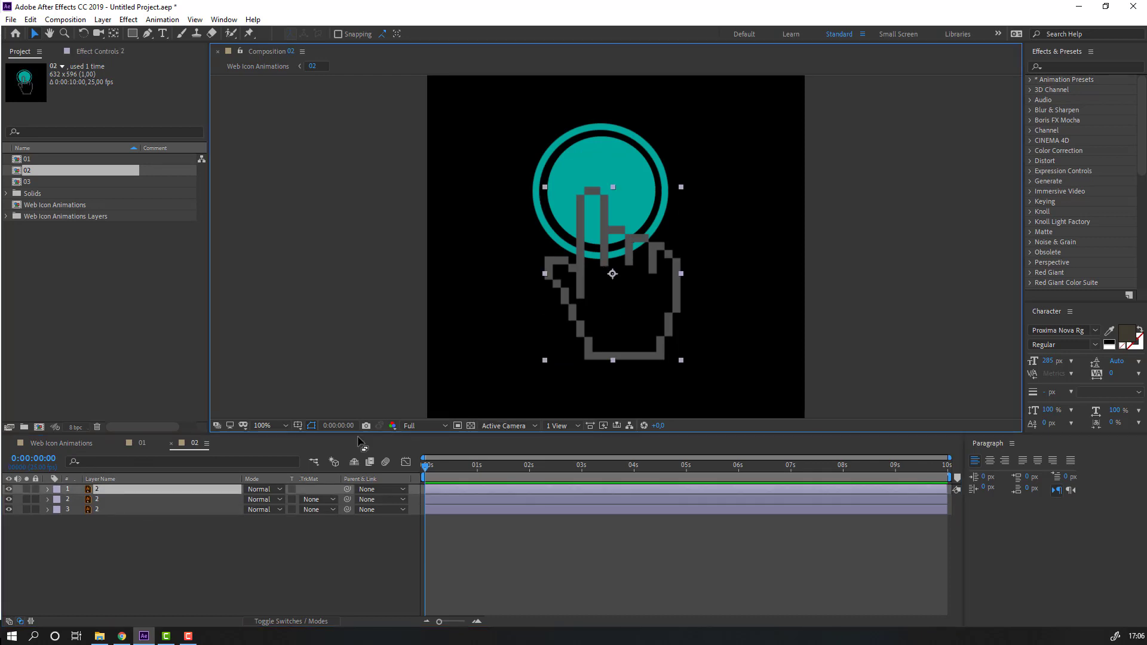
key("p")
left_click_drag(593, 242, 673, 293)
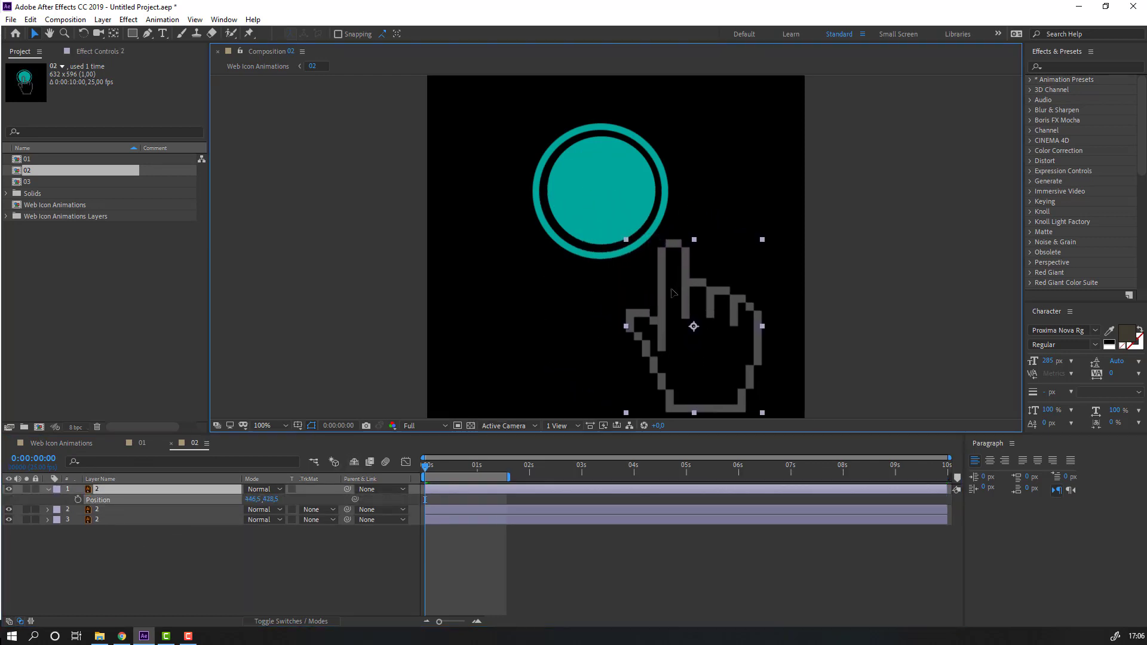
left_click(77, 499)
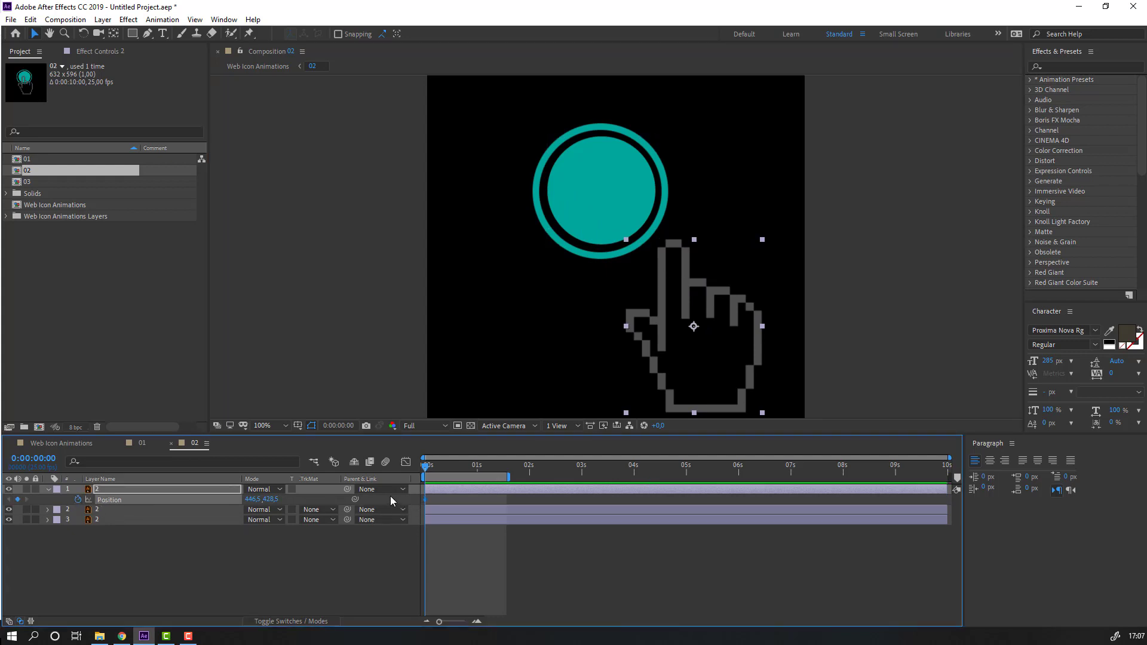
At 10 frames, move the hand up onto the teal circle and preview the press
key("shift+Page_Down")
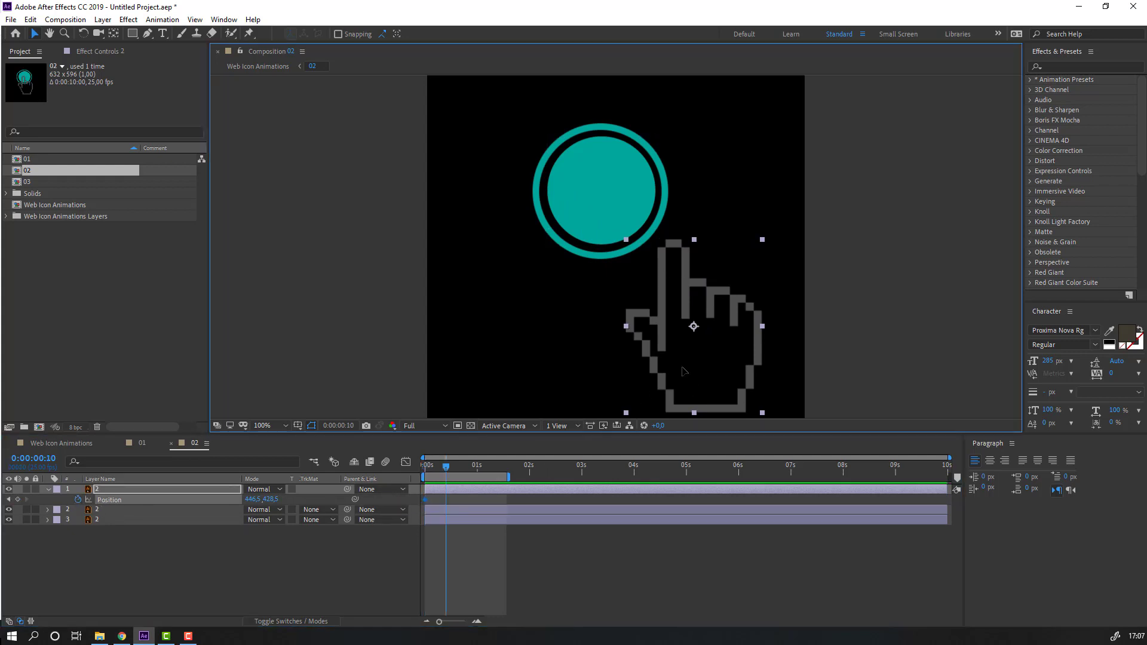
left_click_drag(687, 374, 617, 296)
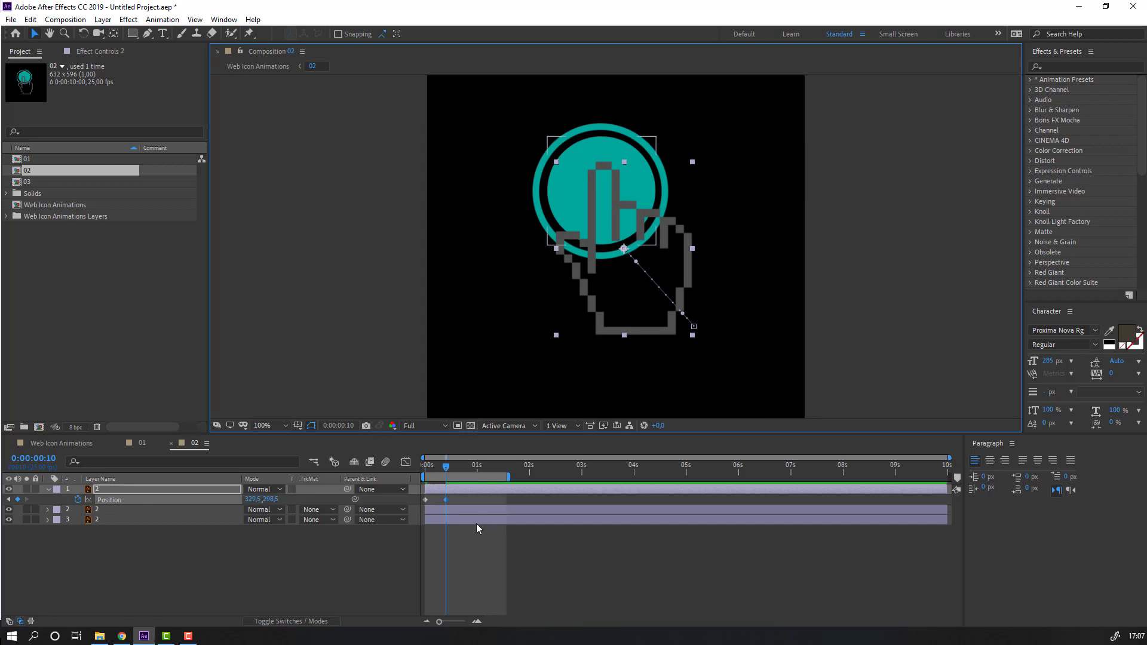
key("shift+End")
key("space")
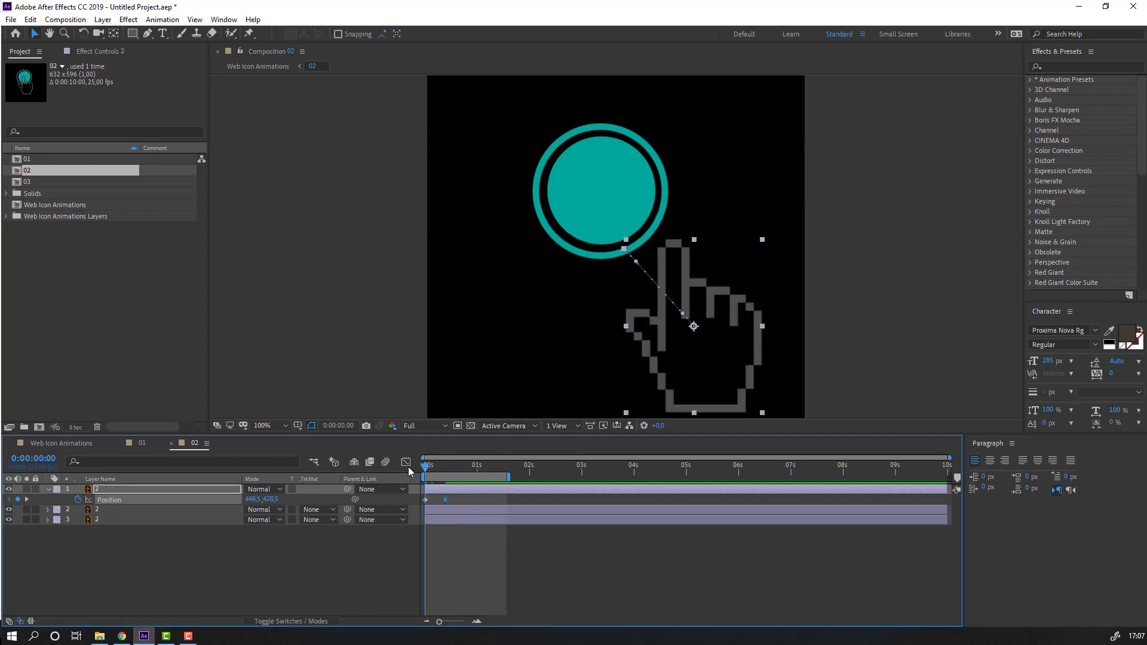
left_click(420, 476)
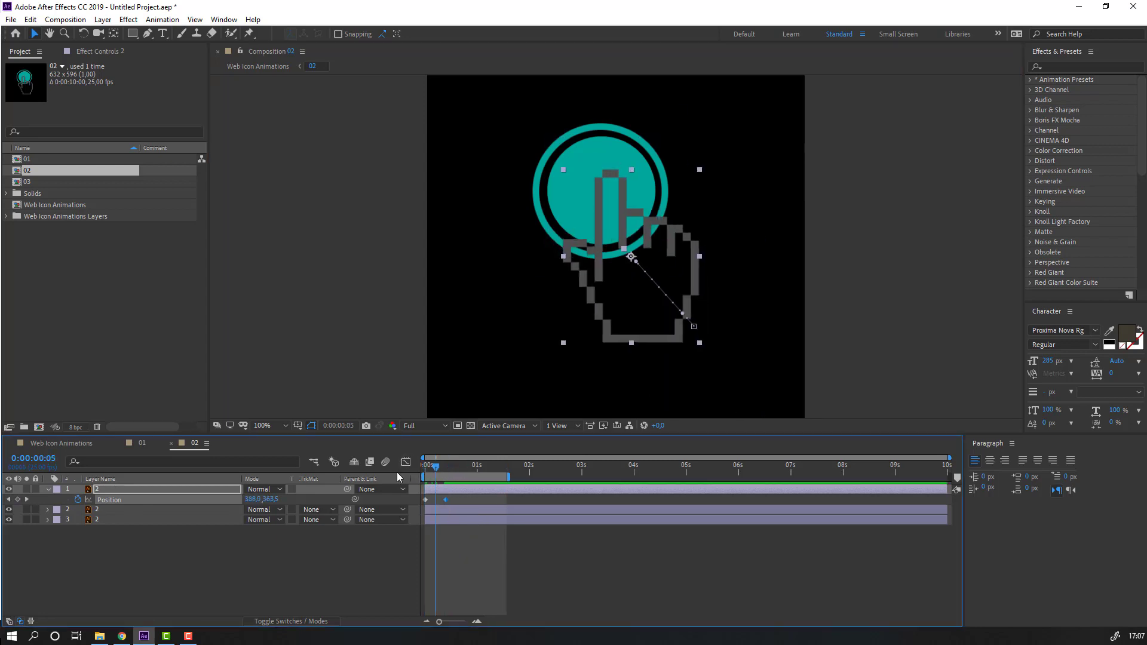
Copy the starting Position keyframe to 20 frames so the hand returns to its start
key("Home")
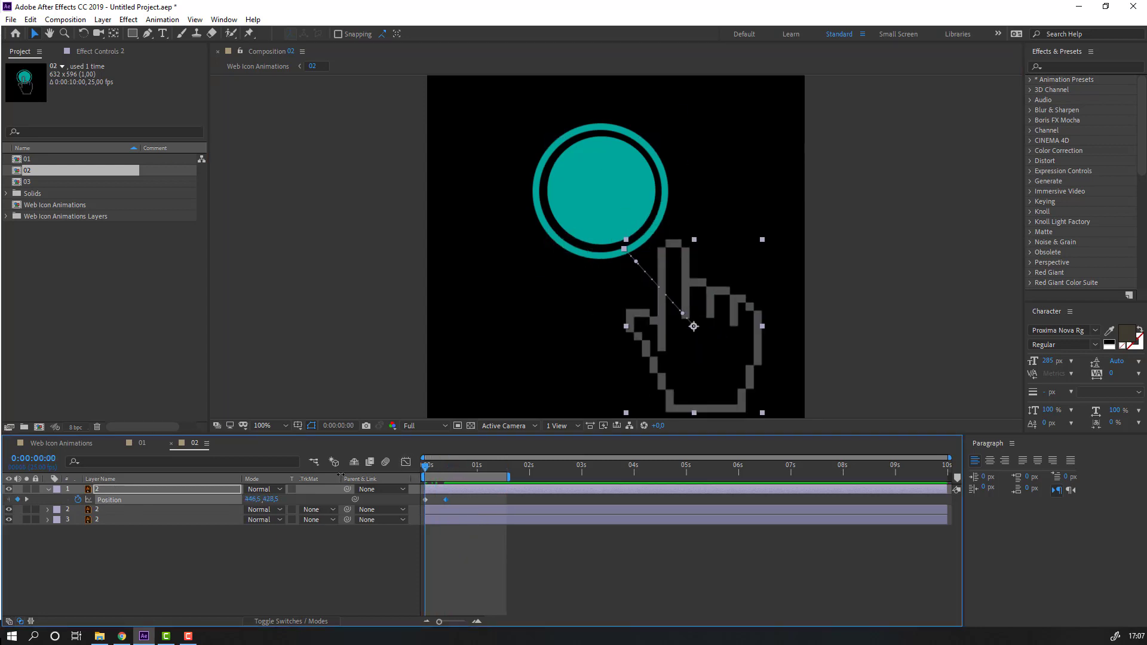
left_click_drag(423, 470, 445, 470)
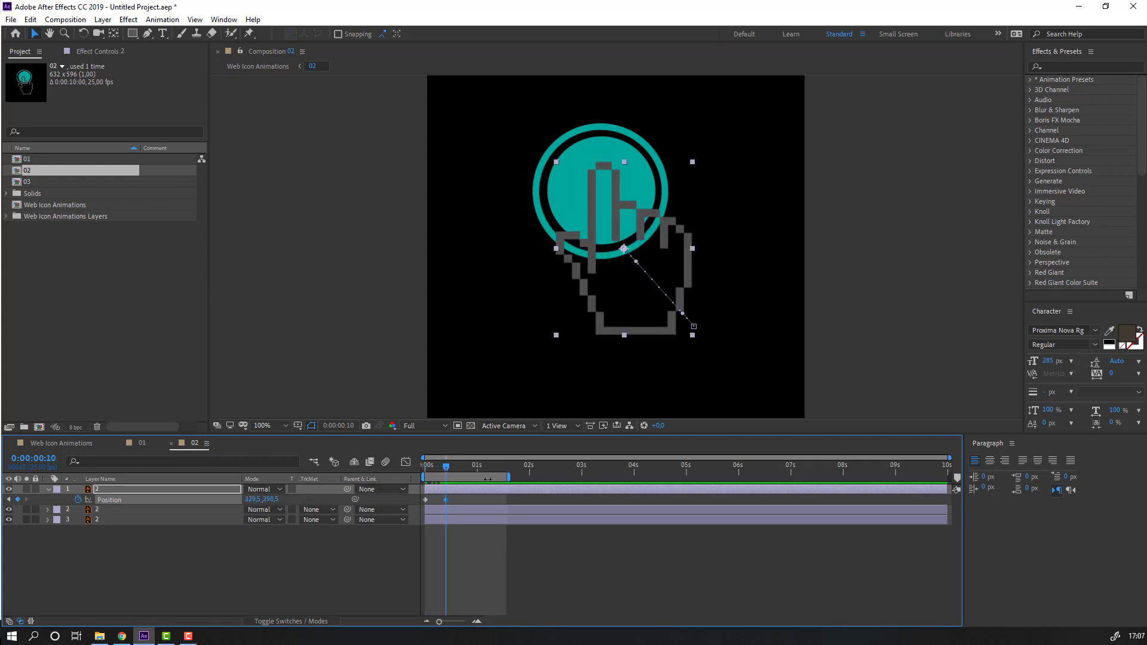
key("shift+Page_Down")
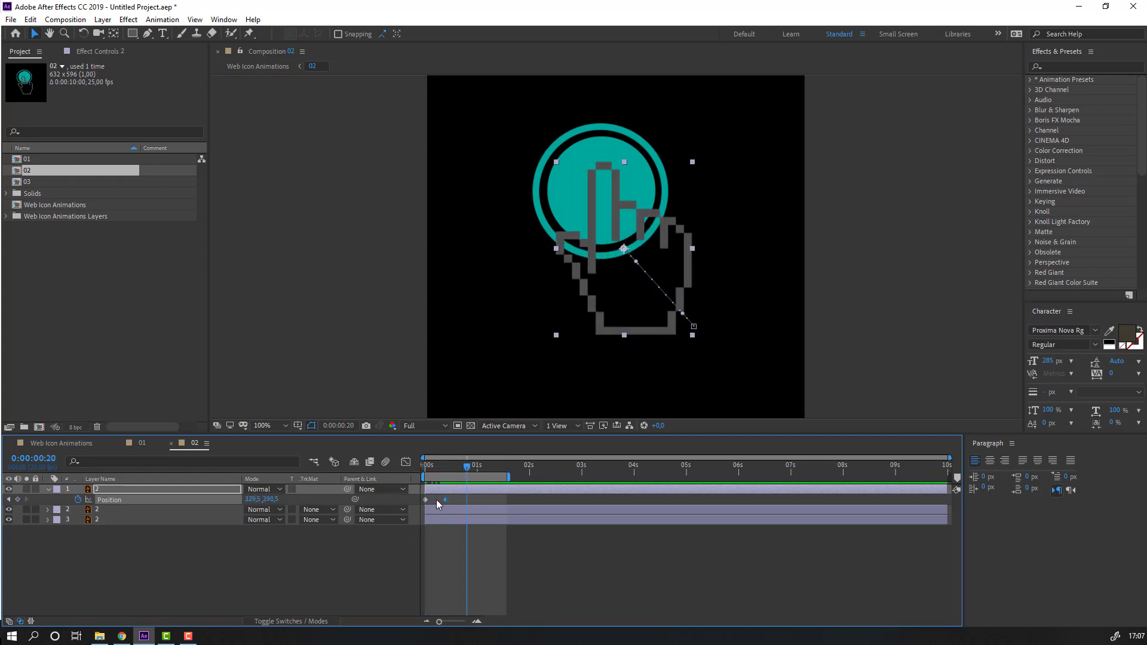
left_click(425, 499)
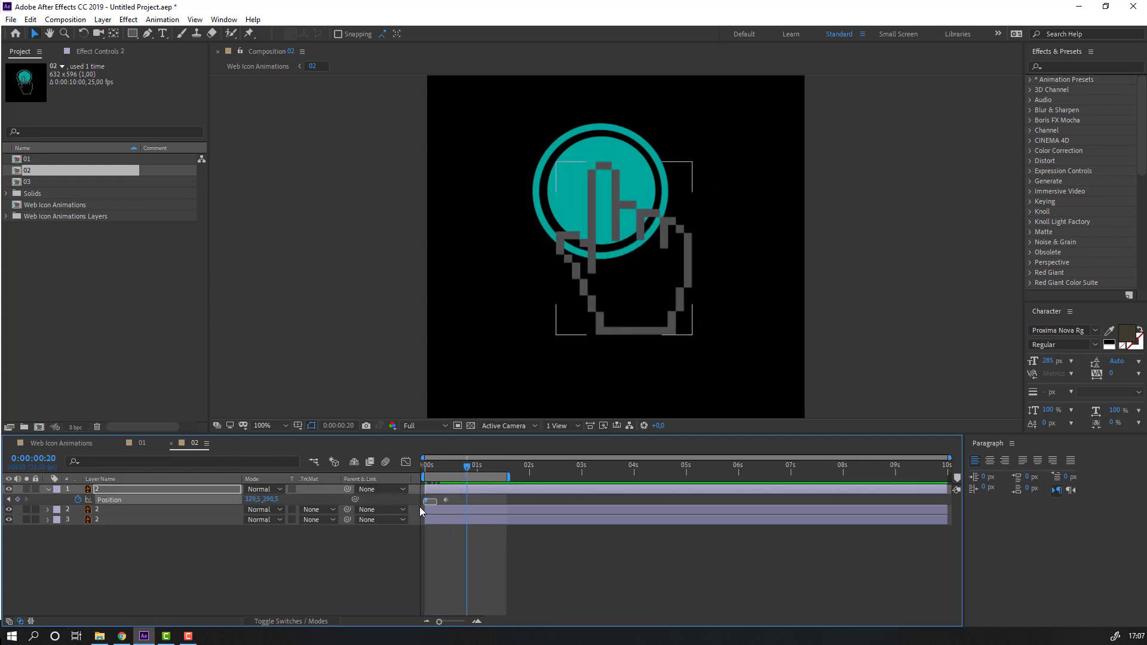
key("ctrl+c")
key("ctrl+v")
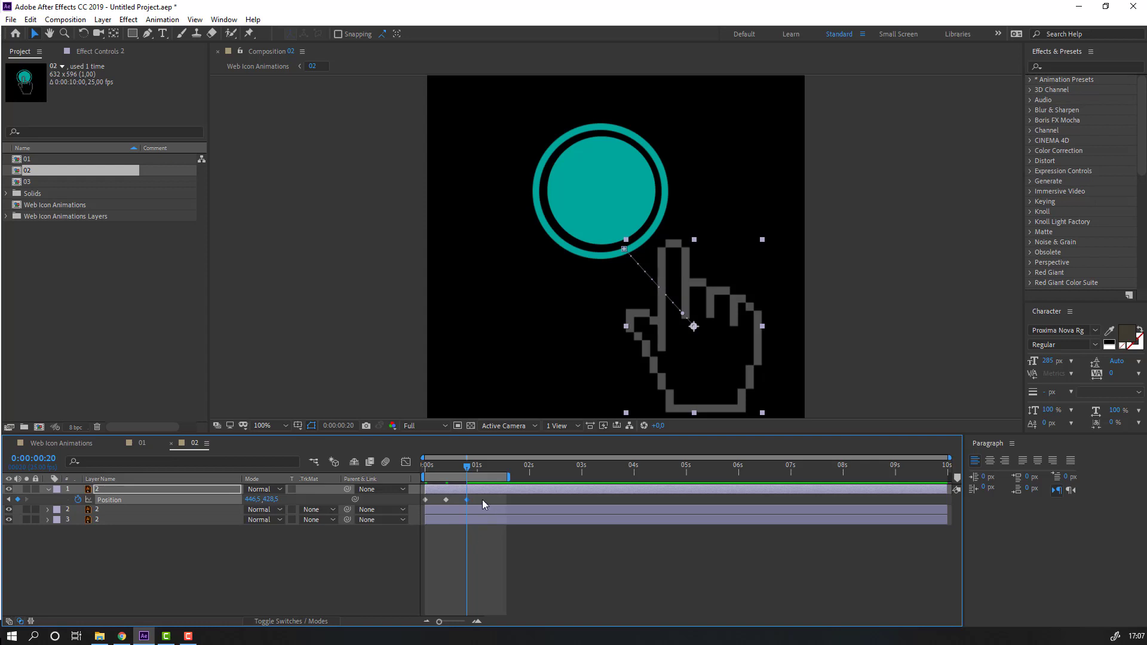
Apply Easy Ease to the hand's three Position keyframes and preview
left_click_drag(483, 504, 507, 507)
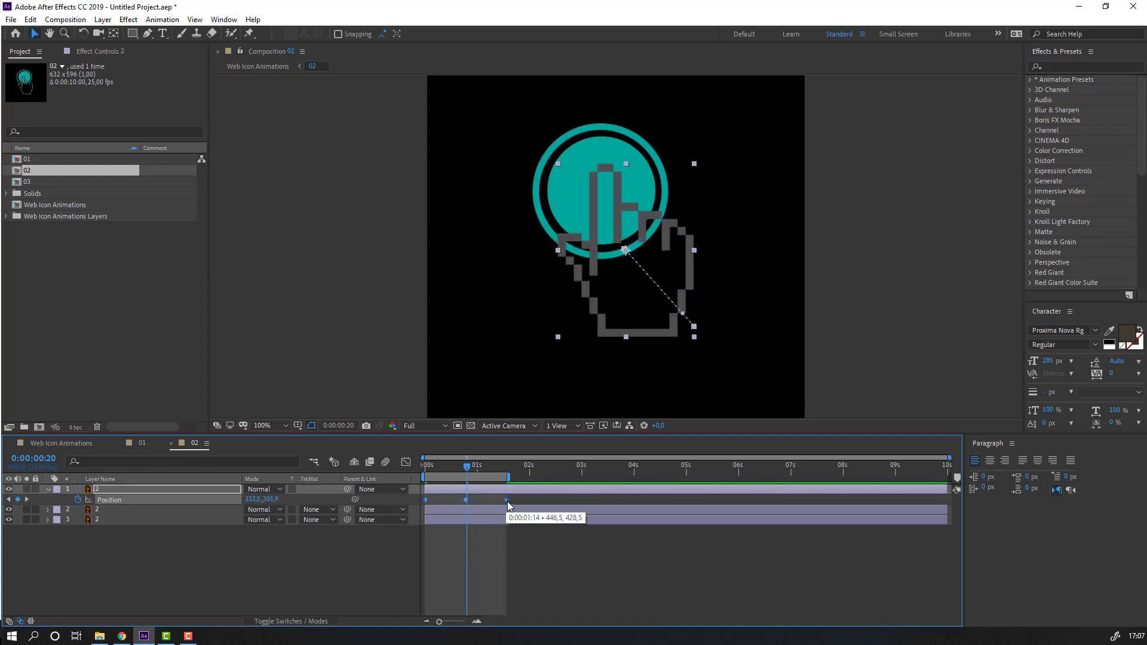
right_click(508, 505)
mouse_move(587, 494)
left_click(669, 531)
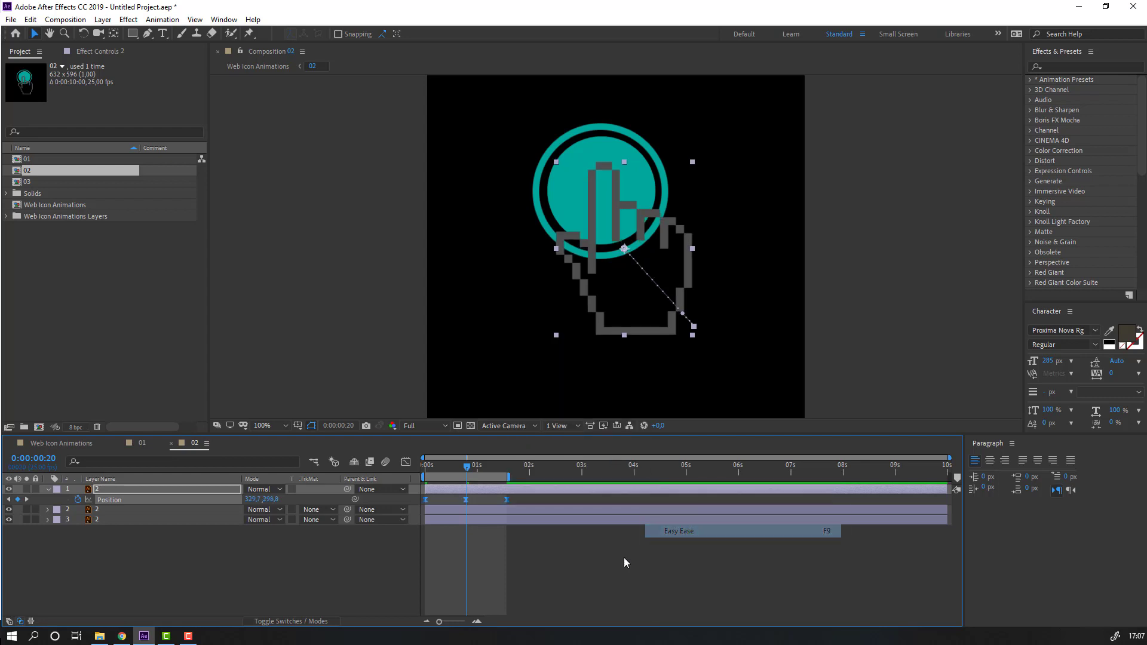
left_click(624, 557)
key("space")
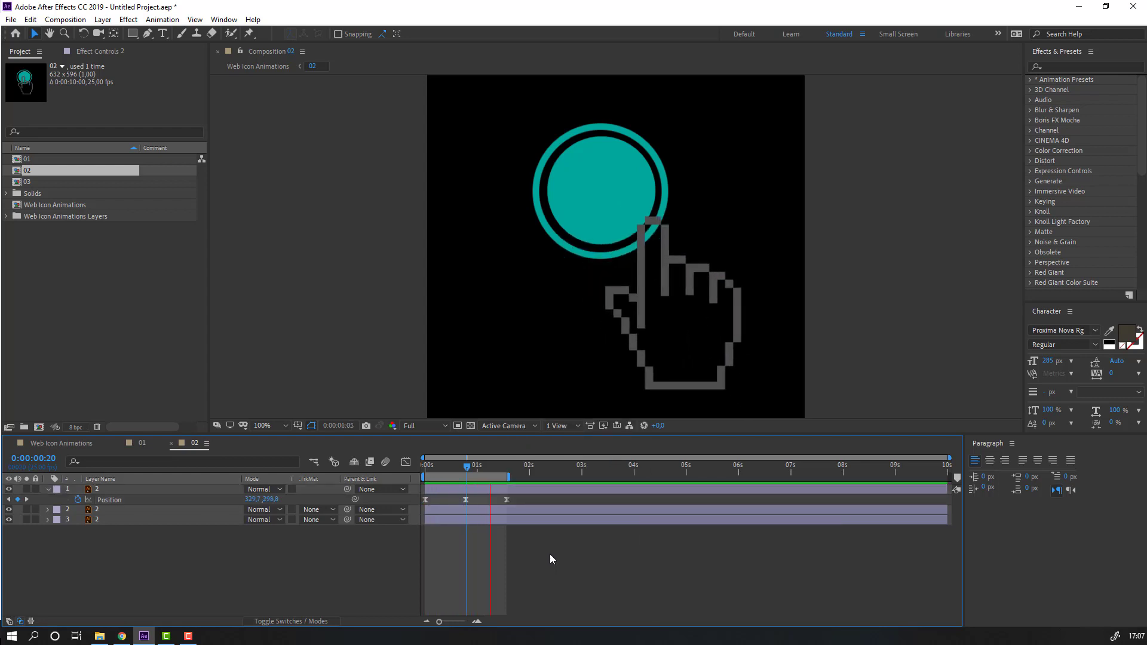
left_click(427, 467)
Adjust the hand's Position speed curves in the Graph Editor, then return to the layer view
left_click(526, 491)
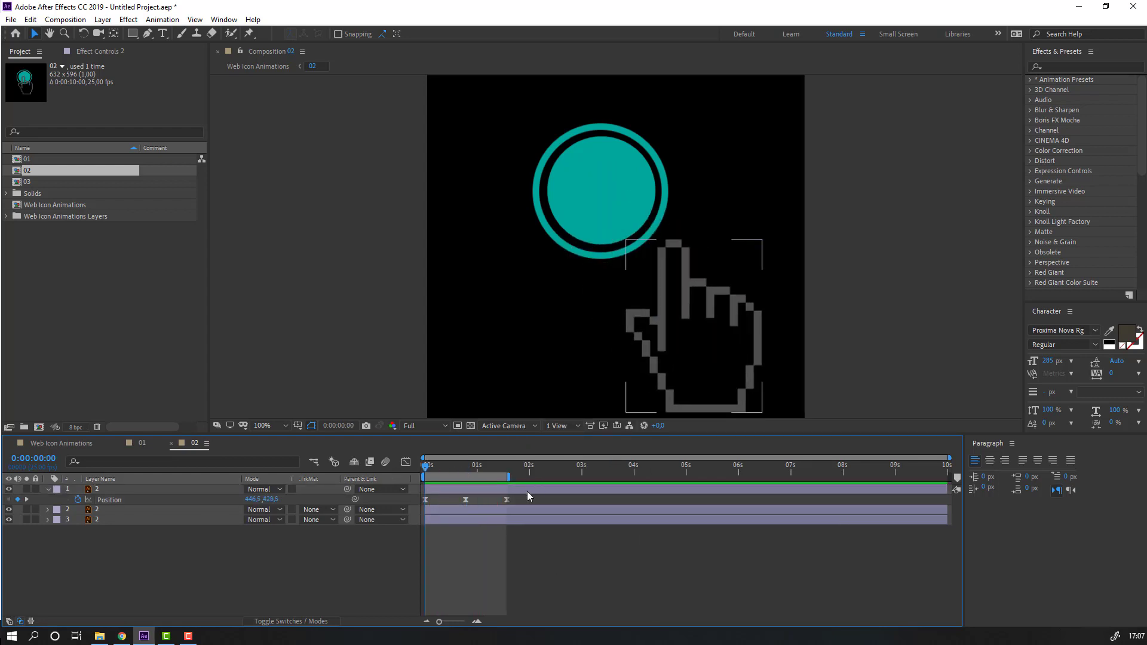
left_click(403, 499)
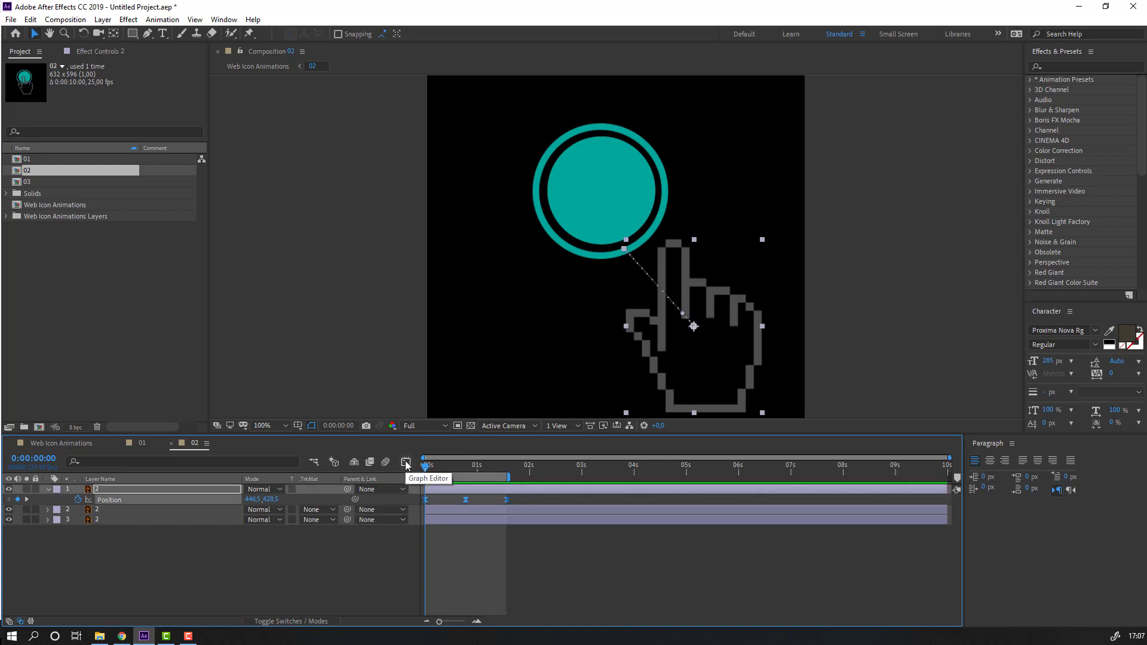
left_click(406, 463)
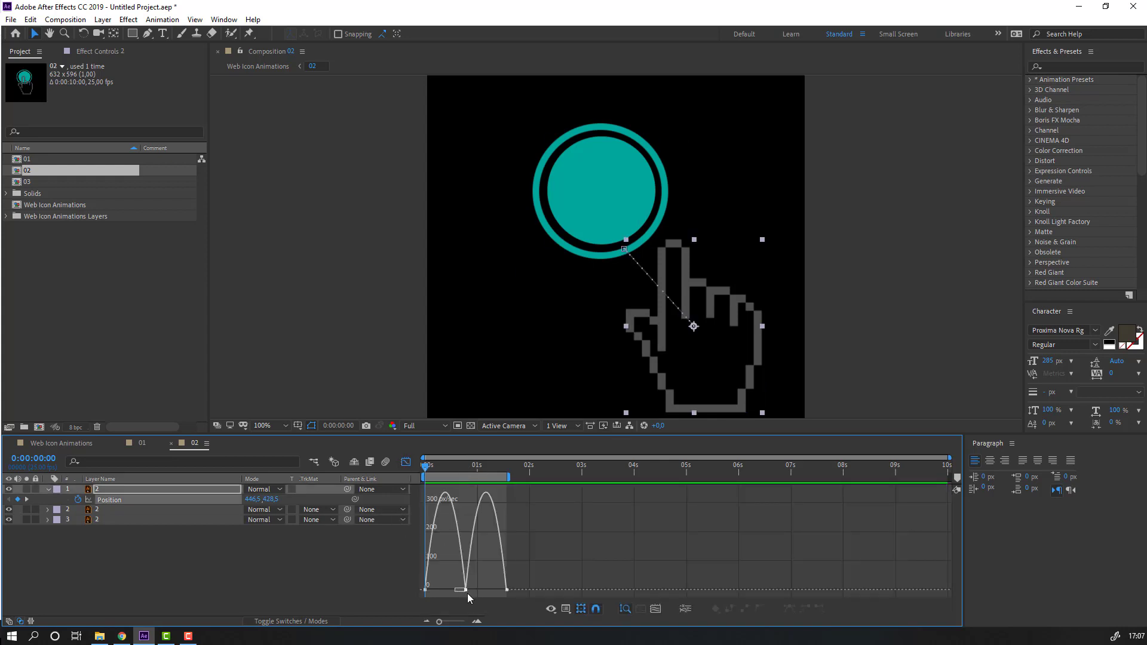
left_click_drag(455, 588, 491, 594)
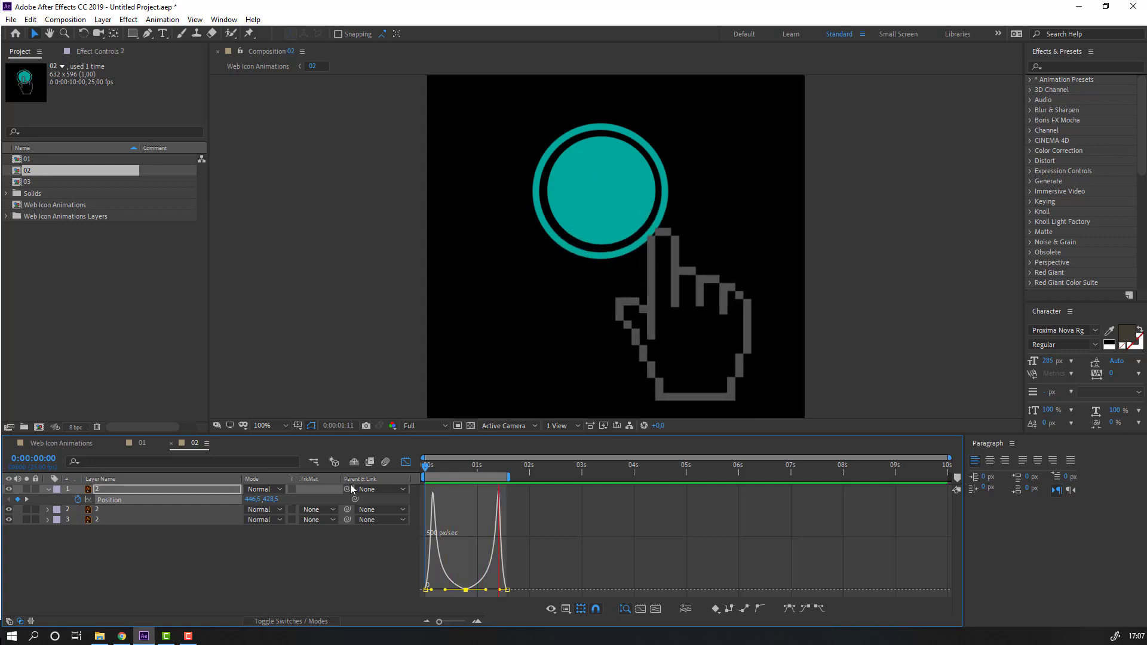
left_click(405, 464)
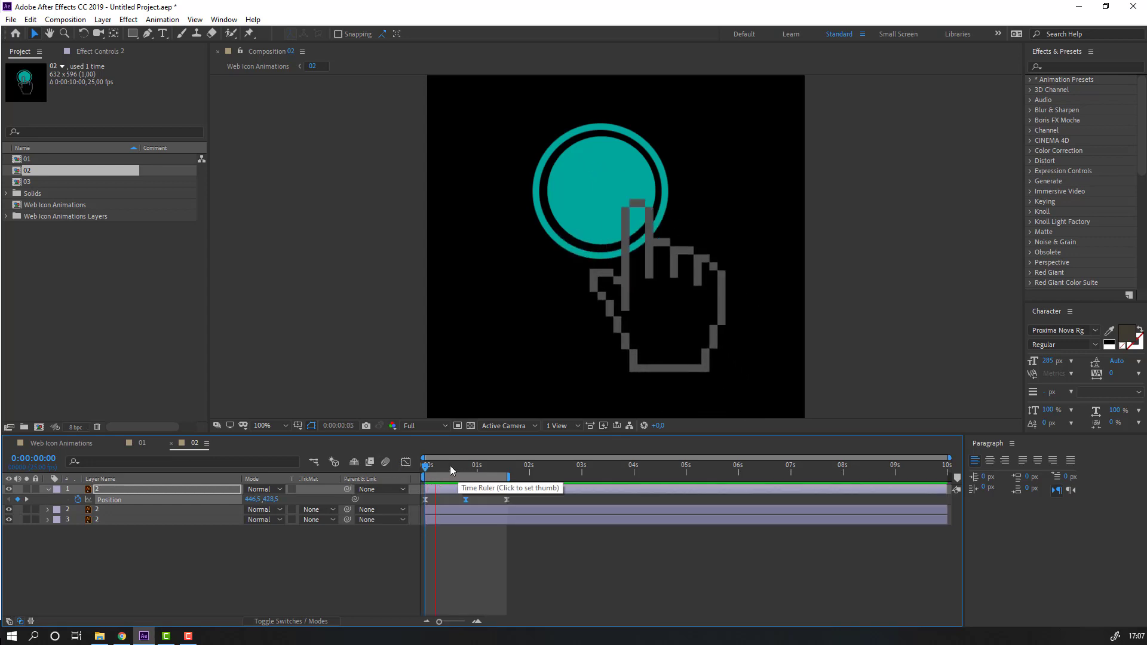
key("space")
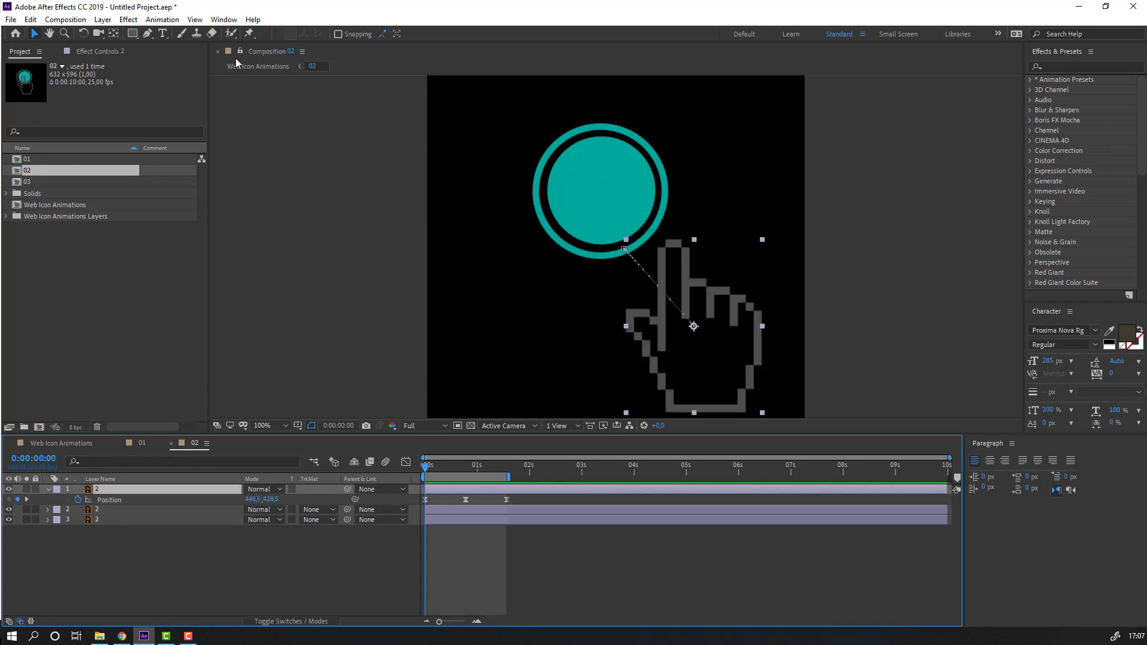
left_click(249, 33)
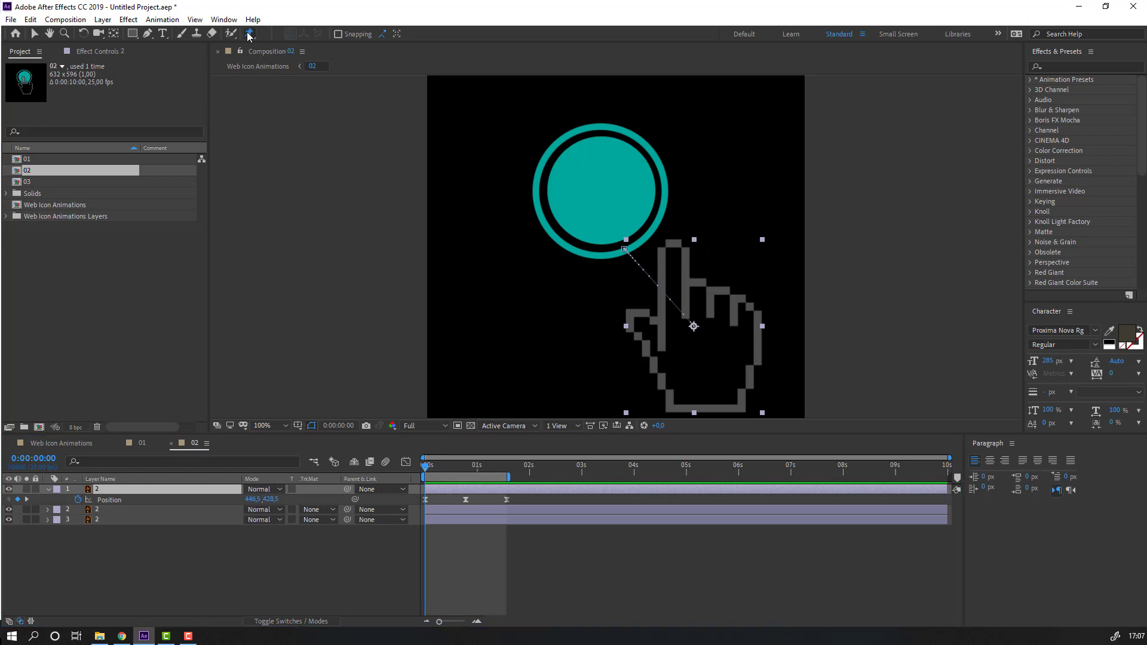
Place Puppet pins on the hand's fingertip, thumb side, right edge and bottom, then test the fingertip pin
left_click(678, 250)
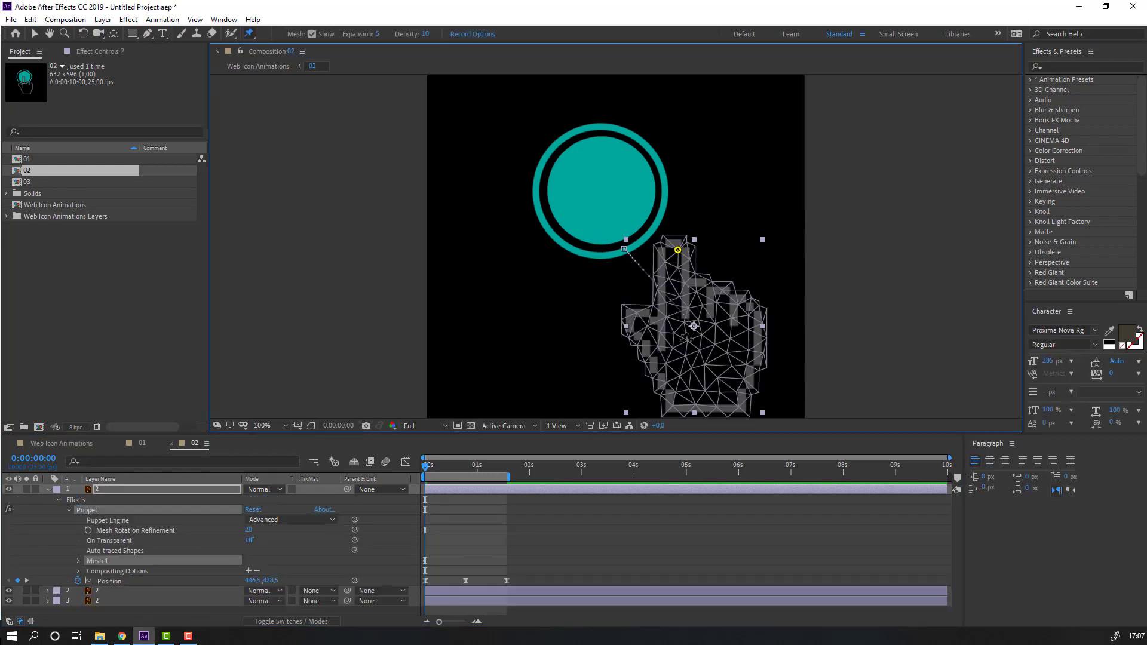
left_click(642, 326)
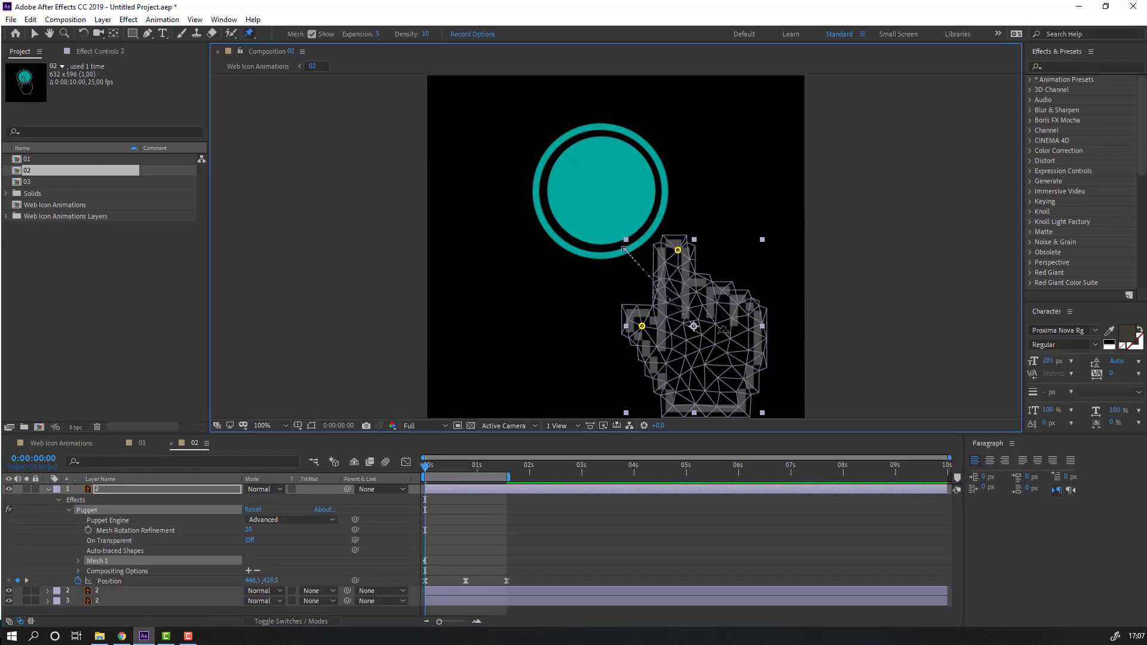
left_click(756, 325)
left_click(706, 400)
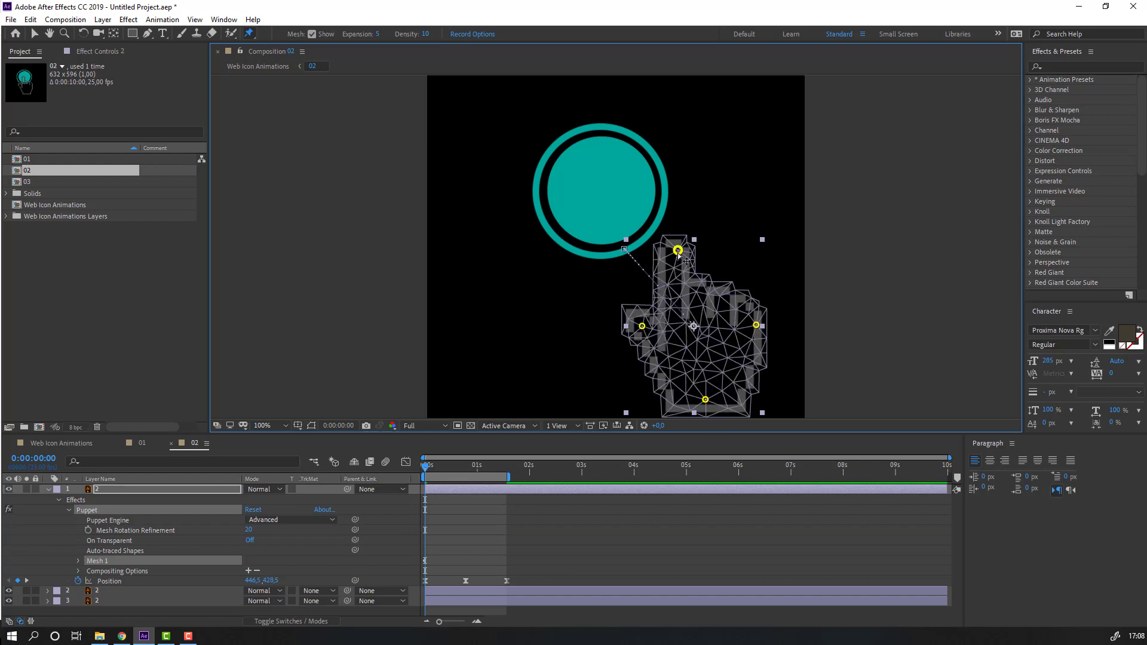
left_click_drag(678, 251, 678, 249)
left_click(100, 493)
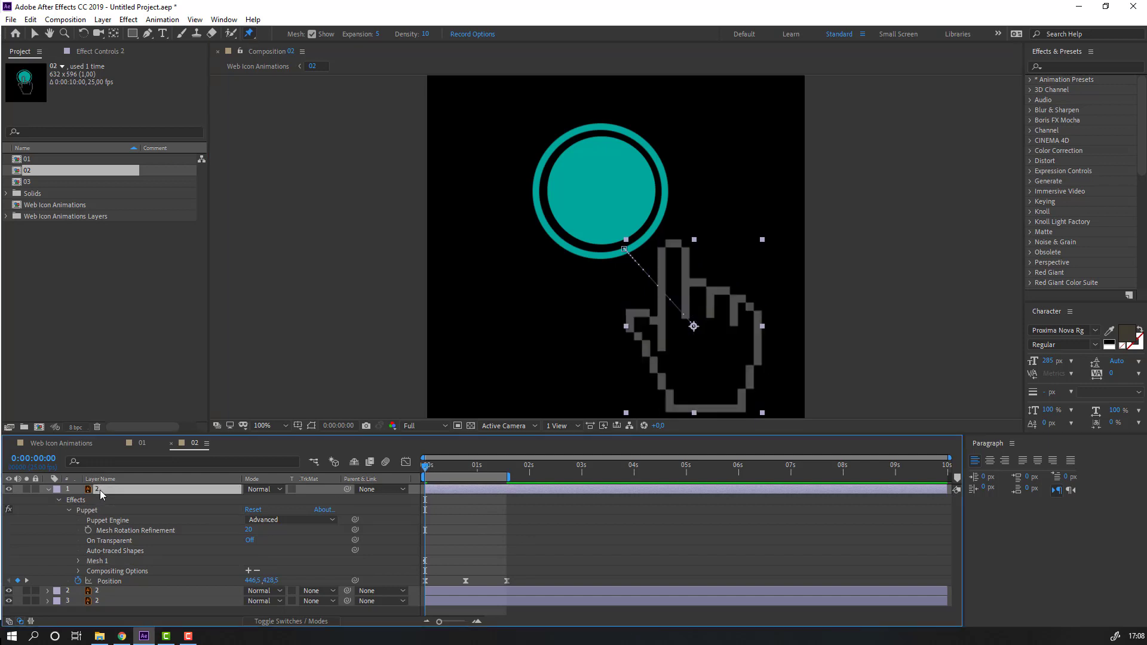
Keyframe Puppet Pin 1 slightly right at 0:00 and bent left at 0:19 as the finger presses
key("u")
scroll(192, 538, "down", 1)
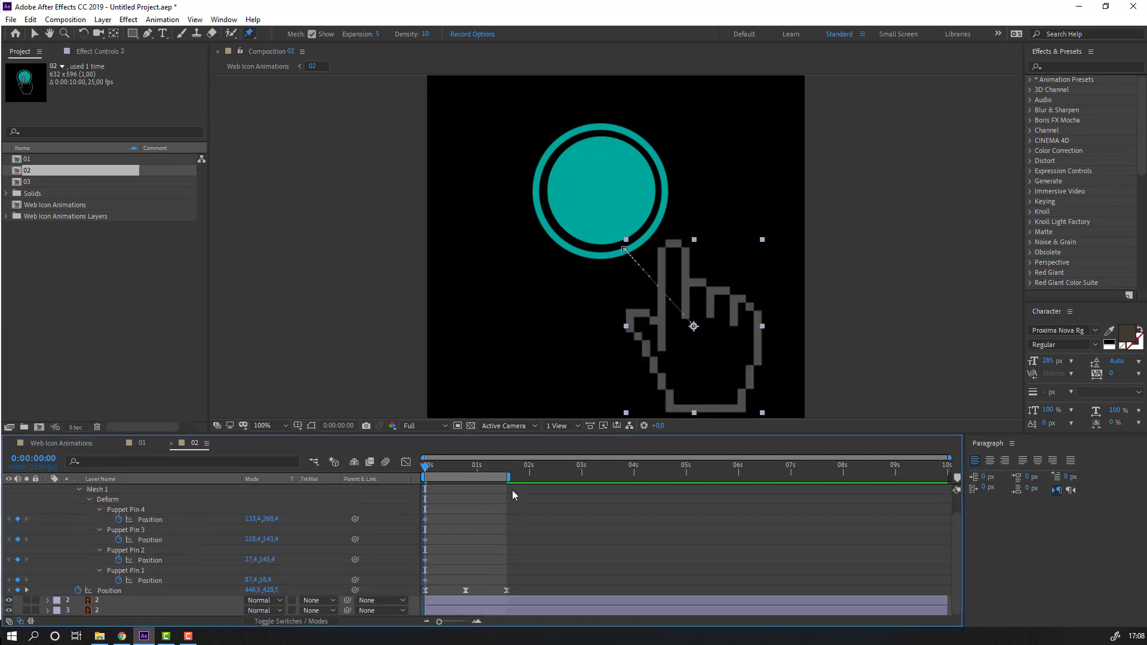
left_click(153, 531)
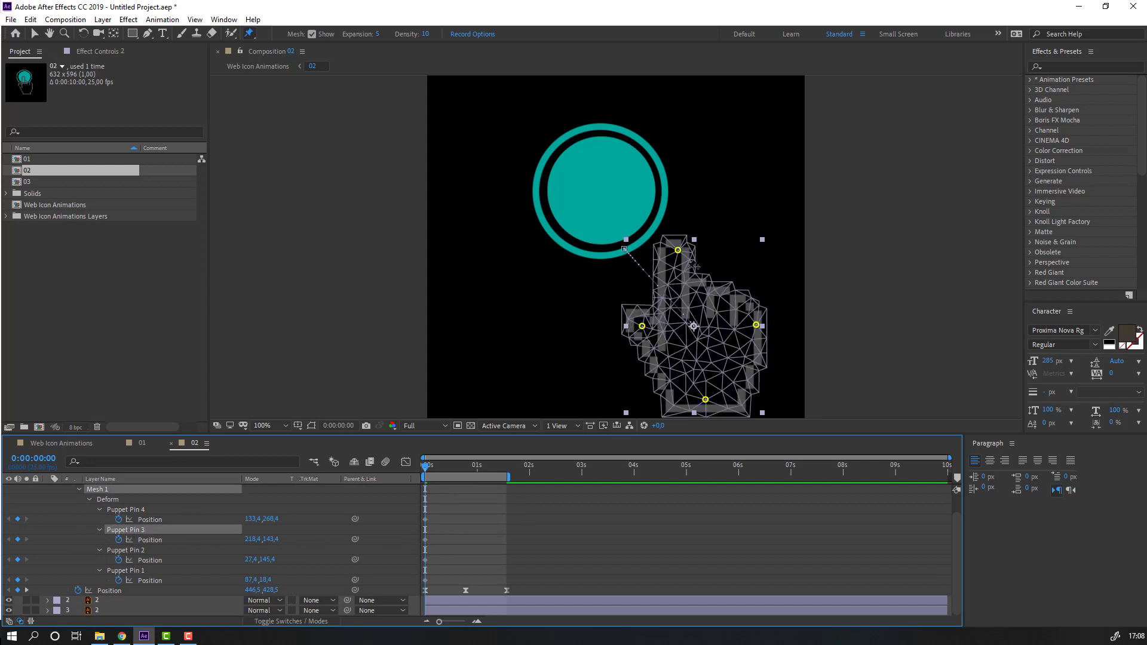
left_click(676, 252)
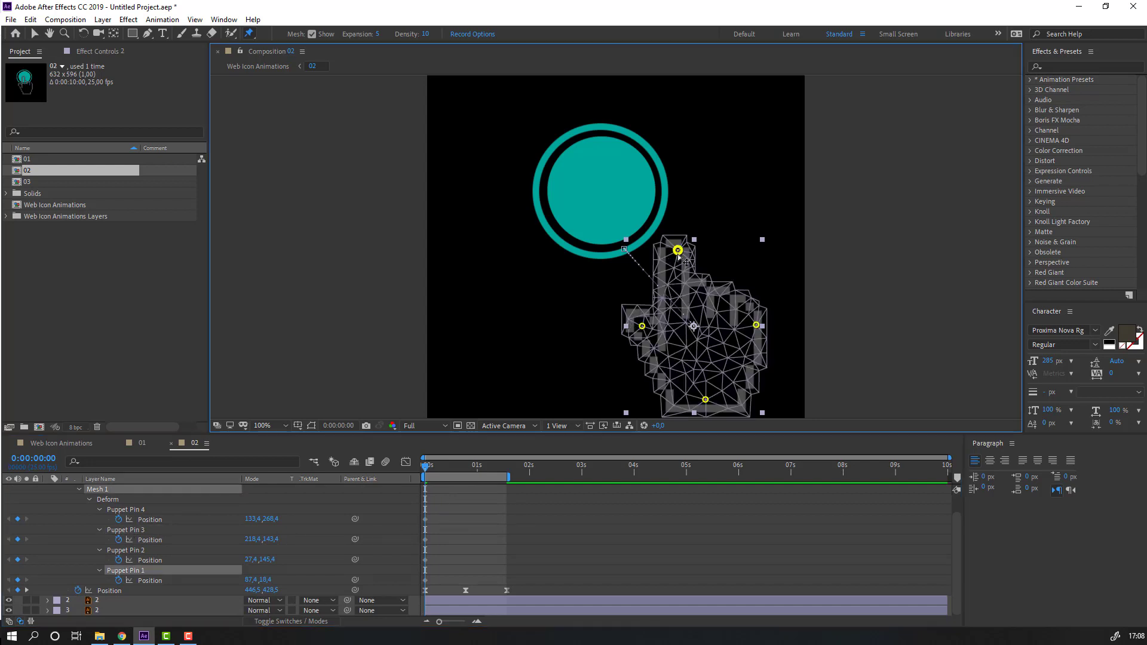
left_click_drag(678, 255, 691, 256)
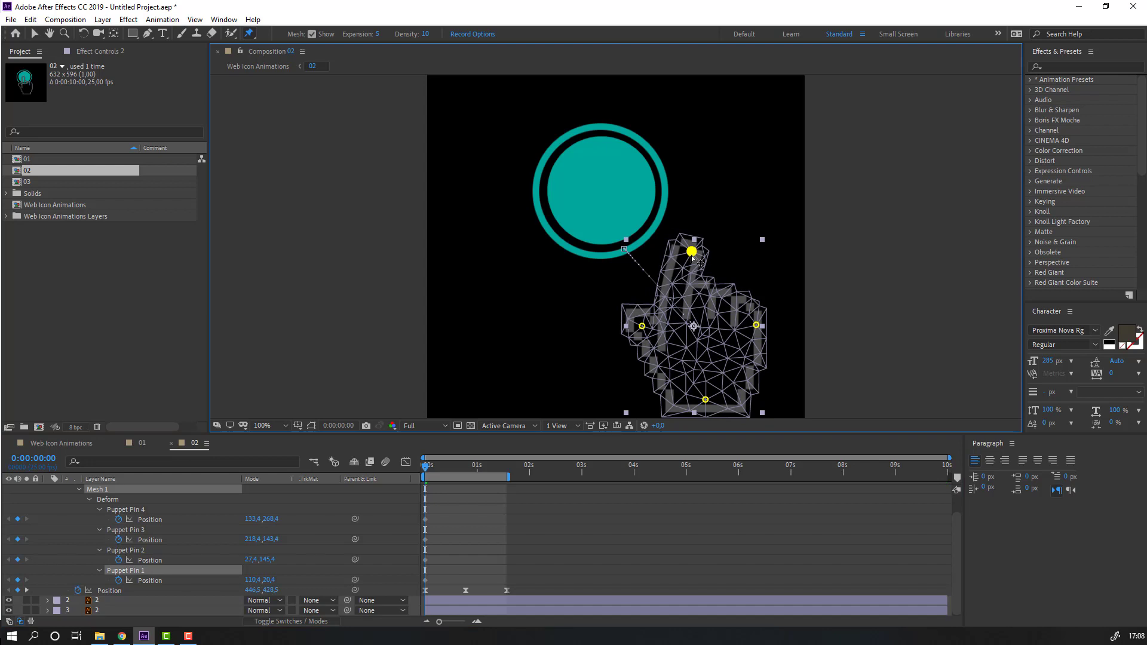
left_click_drag(427, 468, 467, 470)
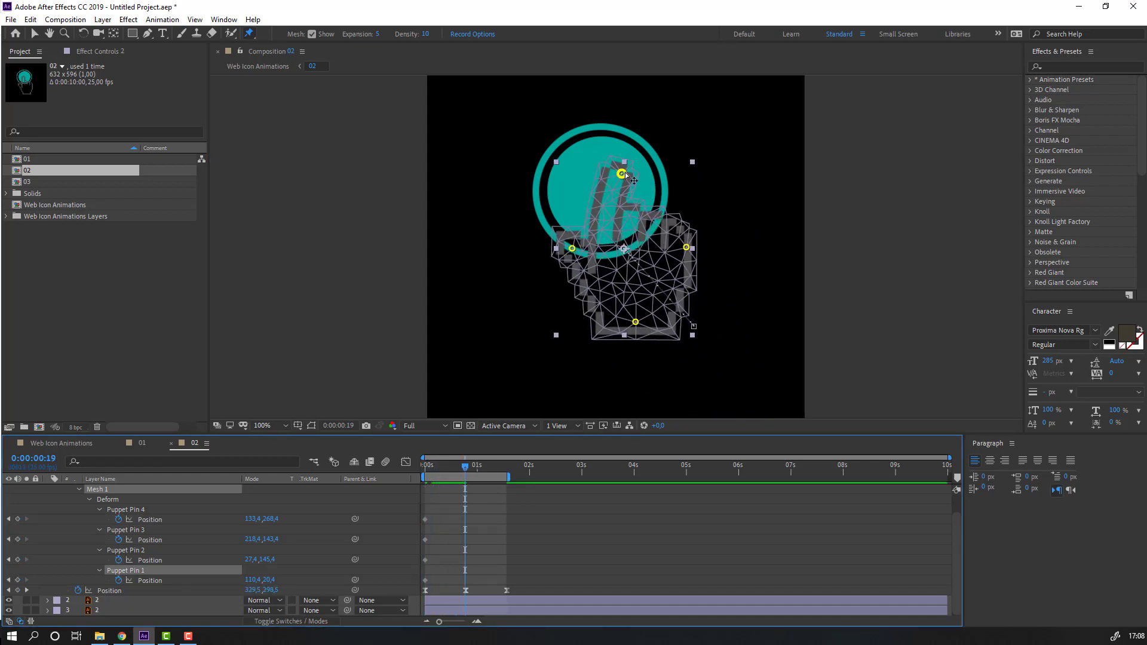
left_click_drag(622, 173, 597, 177)
Straighten the fingertip again at 1:06, go to 1:14, and preview the press
left_click_drag(440, 467, 489, 465)
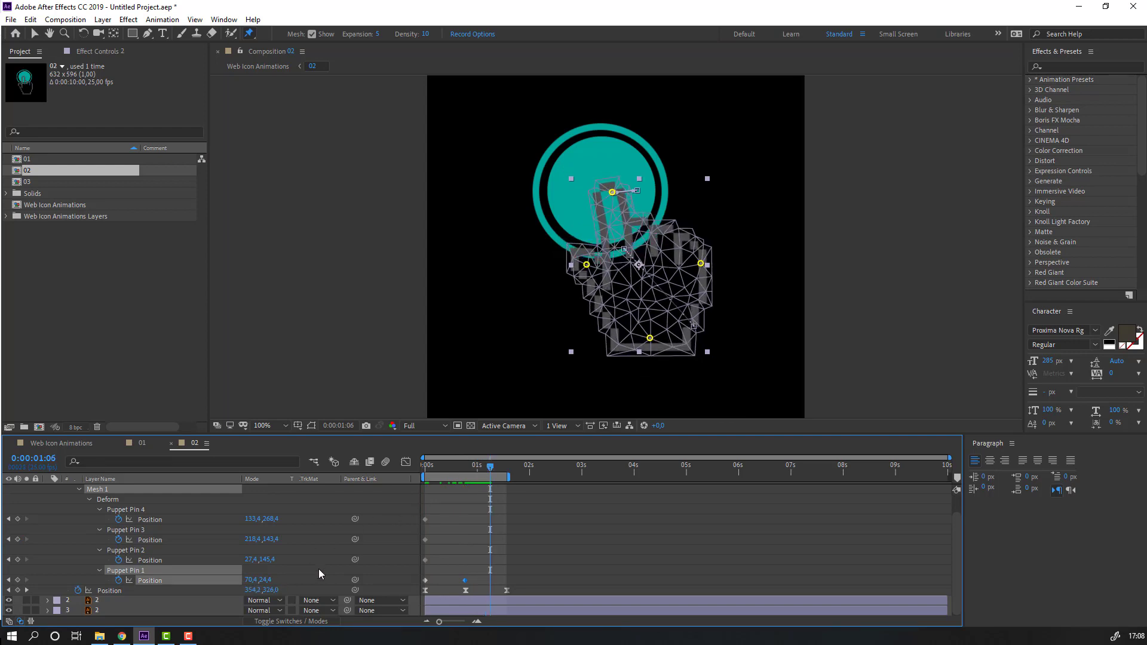
left_click_drag(250, 580, 271, 578)
left_click_drag(497, 466, 507, 468)
left_click_drag(444, 582, 422, 585)
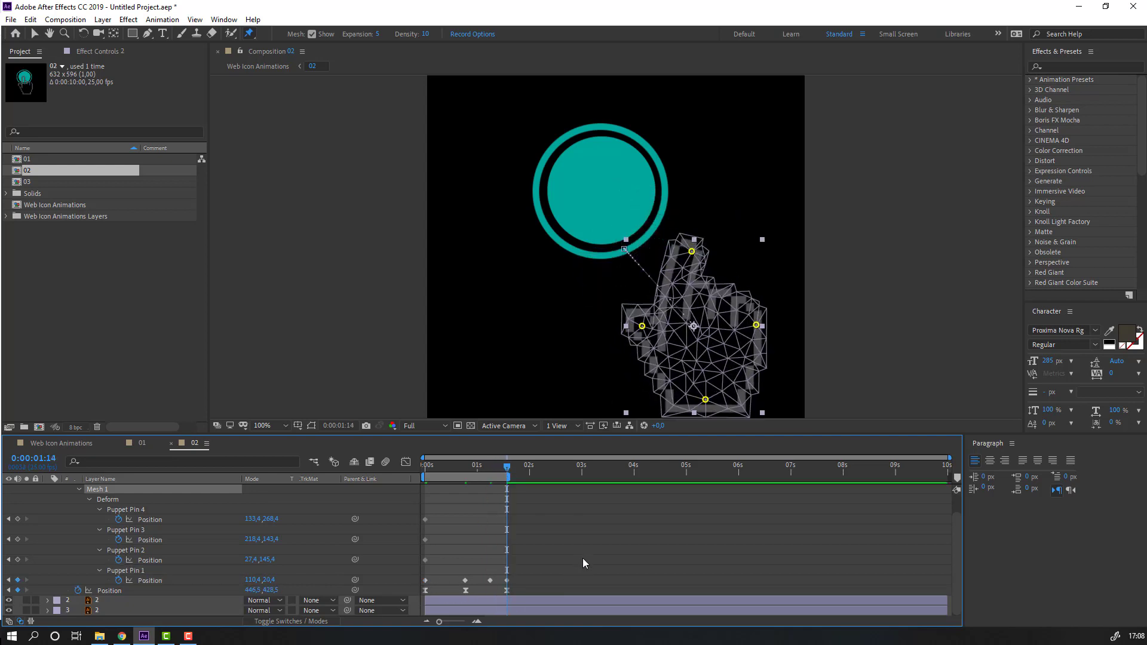
key("space")
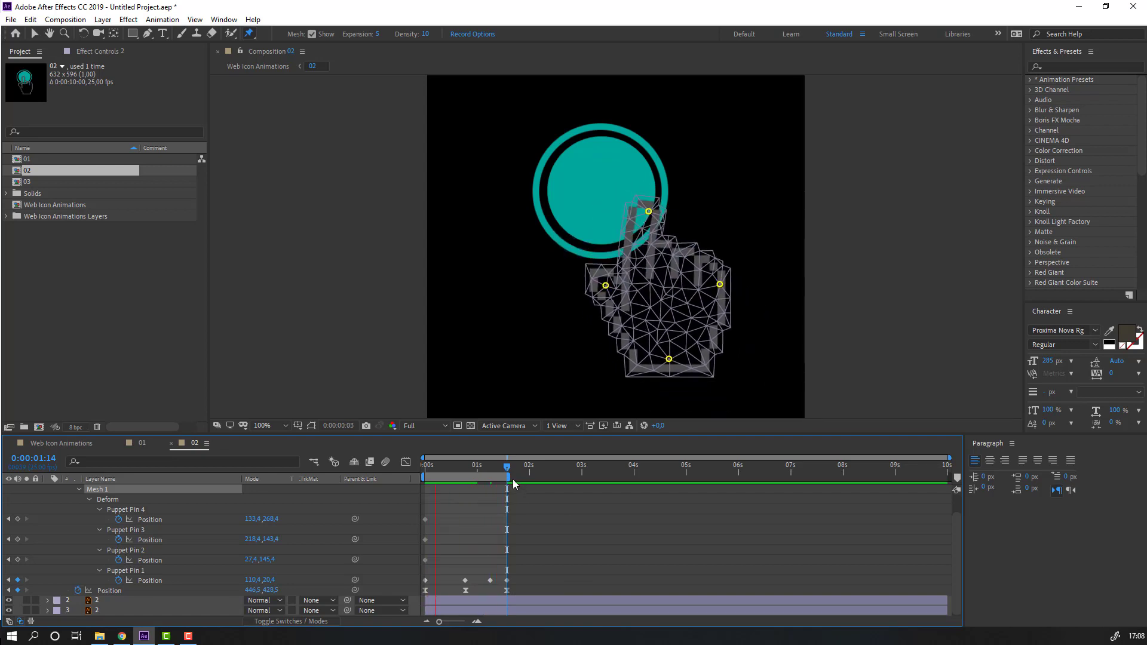
left_click_drag(541, 567, 428, 587)
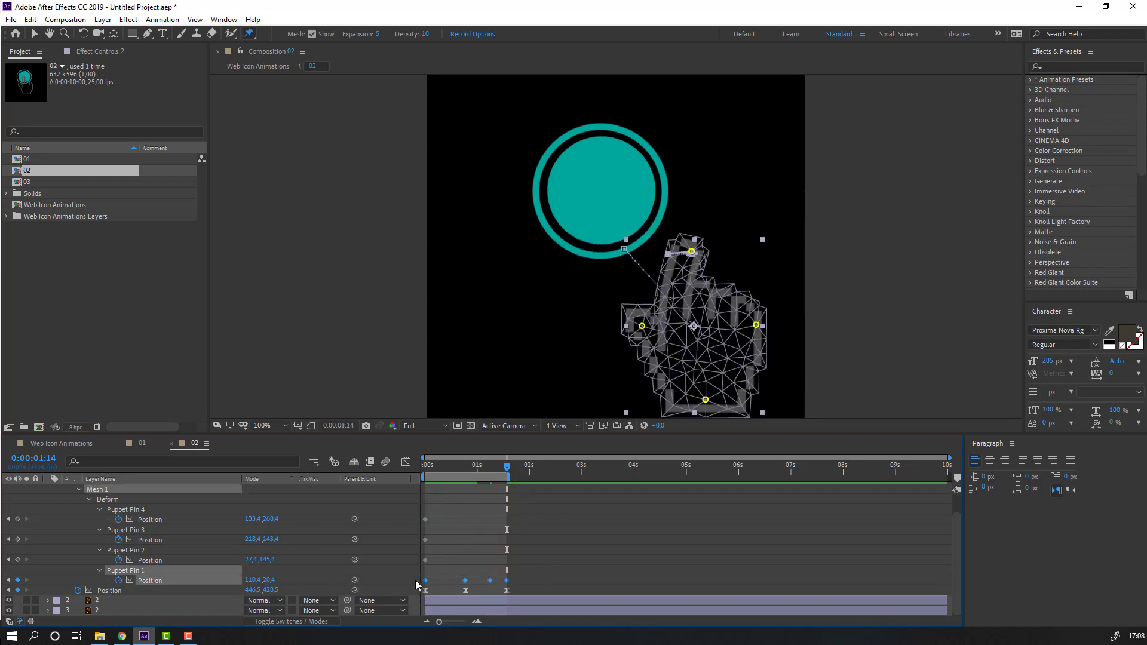
Apply Easy Ease In to Puppet Pin 1's keyframes and check their speed graph while previewing
right_click(426, 582)
mouse_move(502, 572)
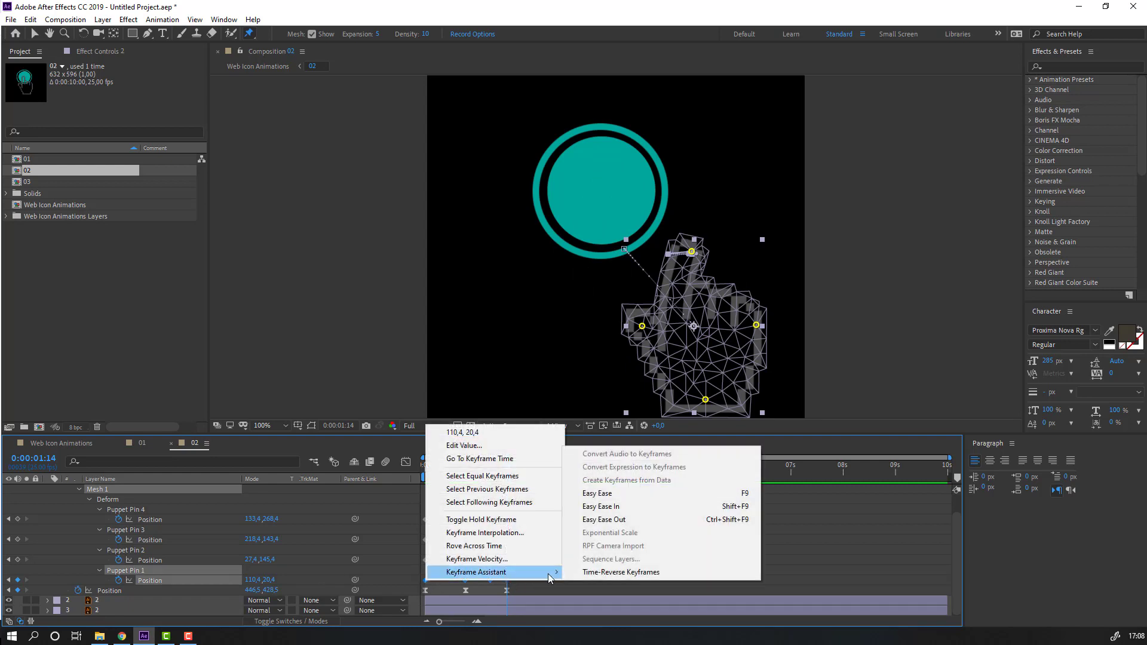
left_click(614, 507)
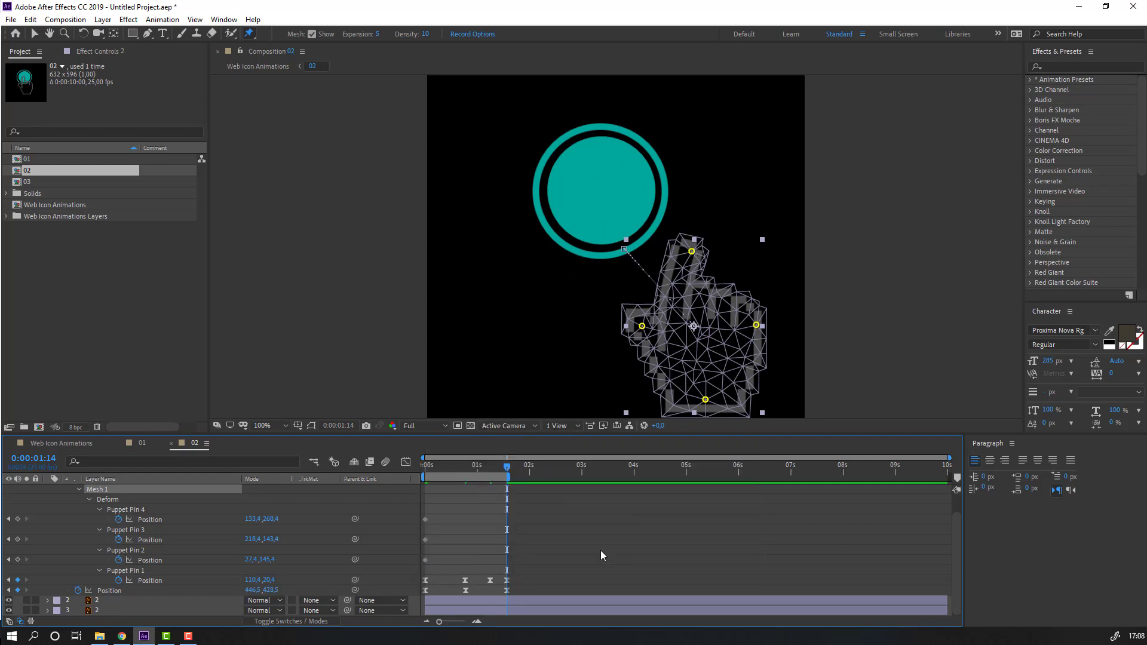
key("space")
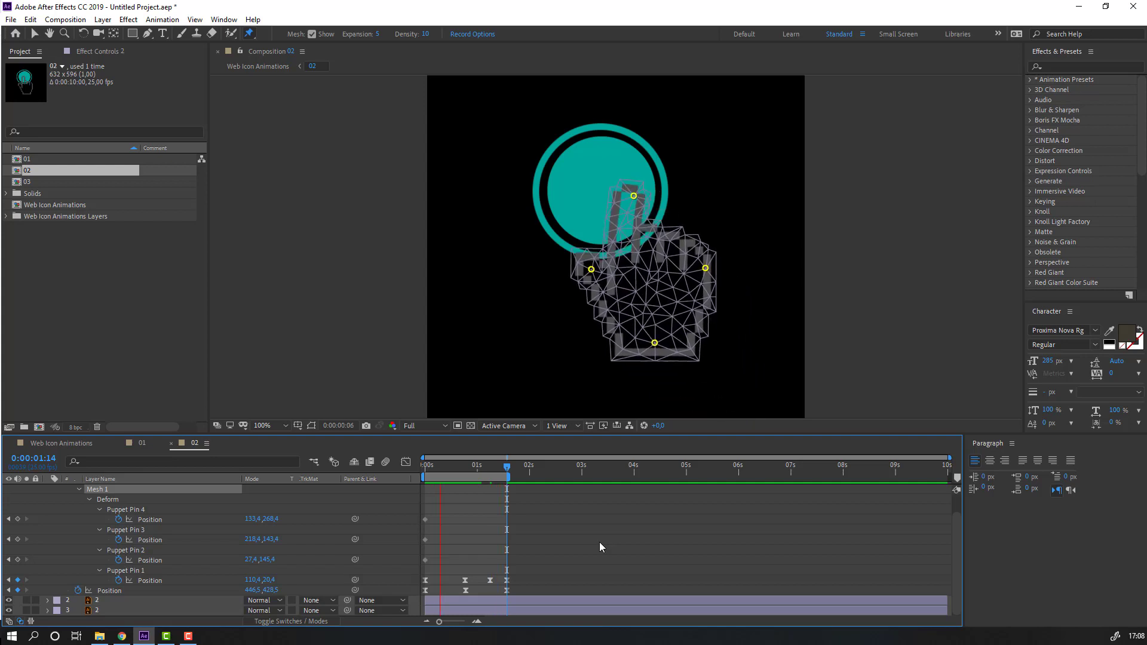
key("space")
left_click(590, 541)
left_click_drag(473, 579, 450, 586)
left_click(405, 463)
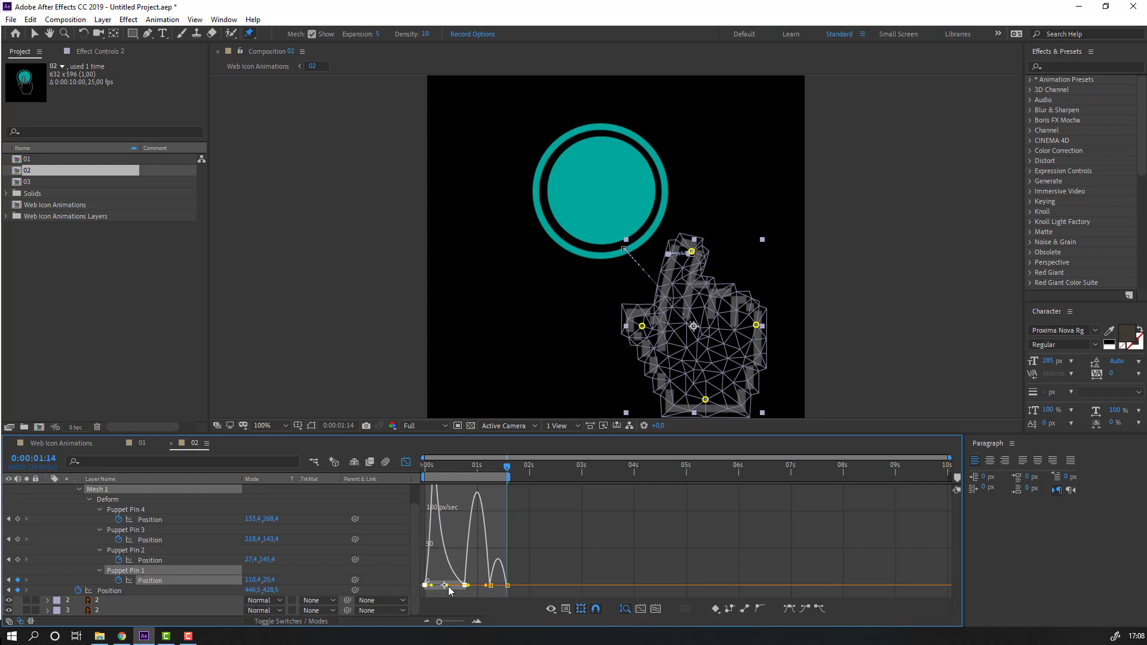
key("space")
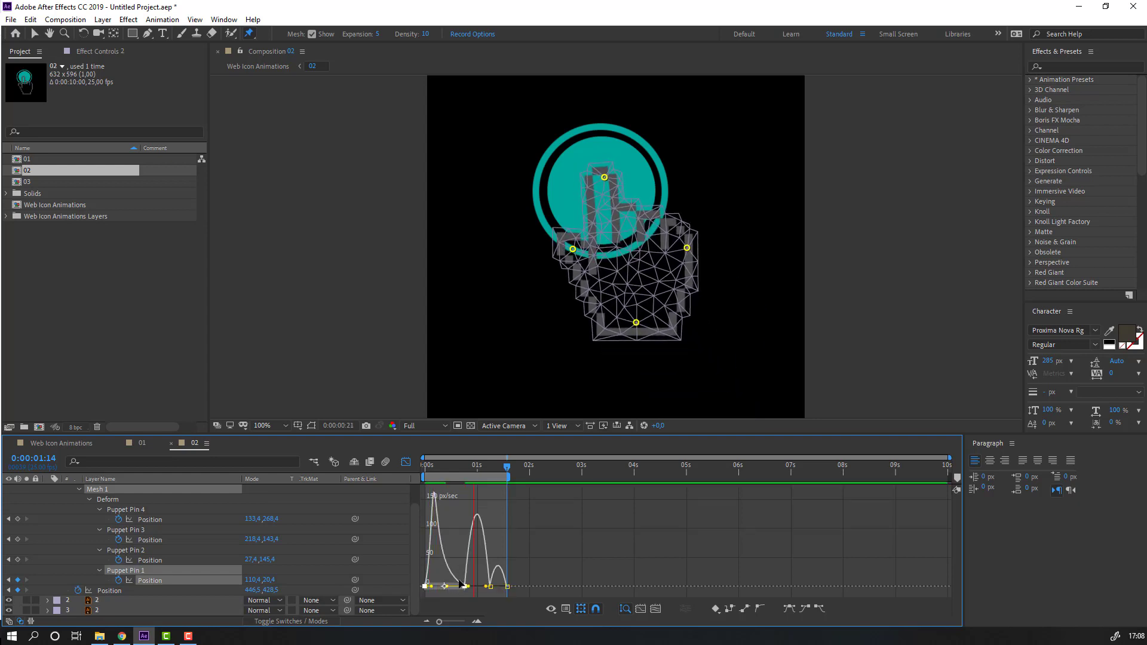
key("space")
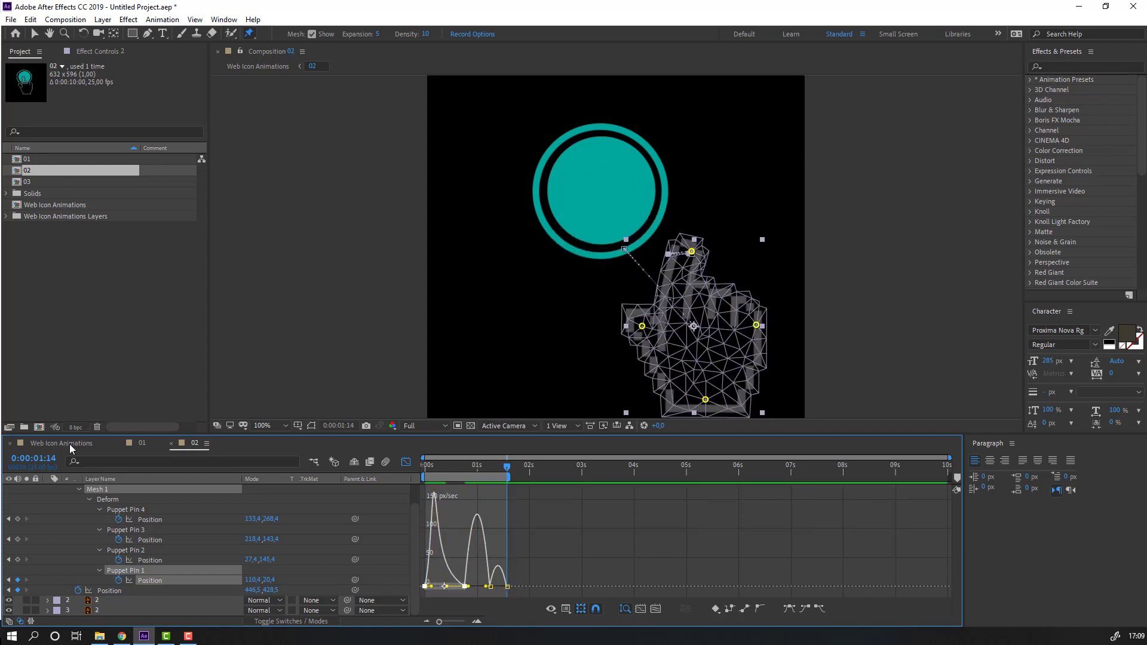
Preview the Web Icon Animations composition, then return to comp 02's keyframe view at the start
left_click(70, 443)
key("space")
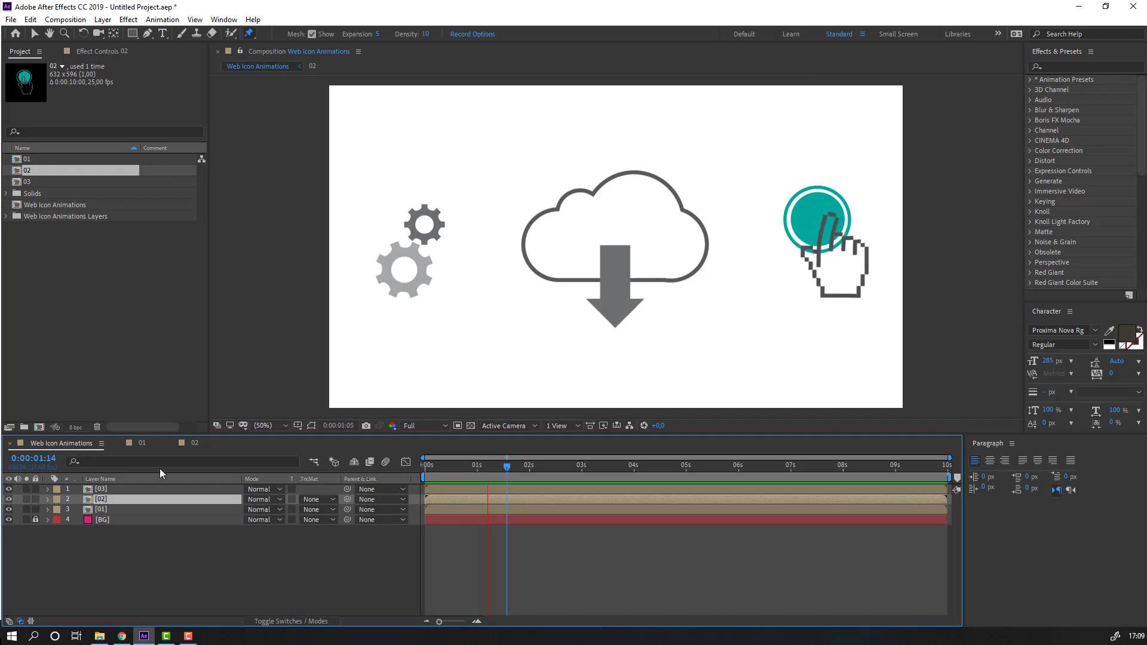
key("space")
left_click(187, 443)
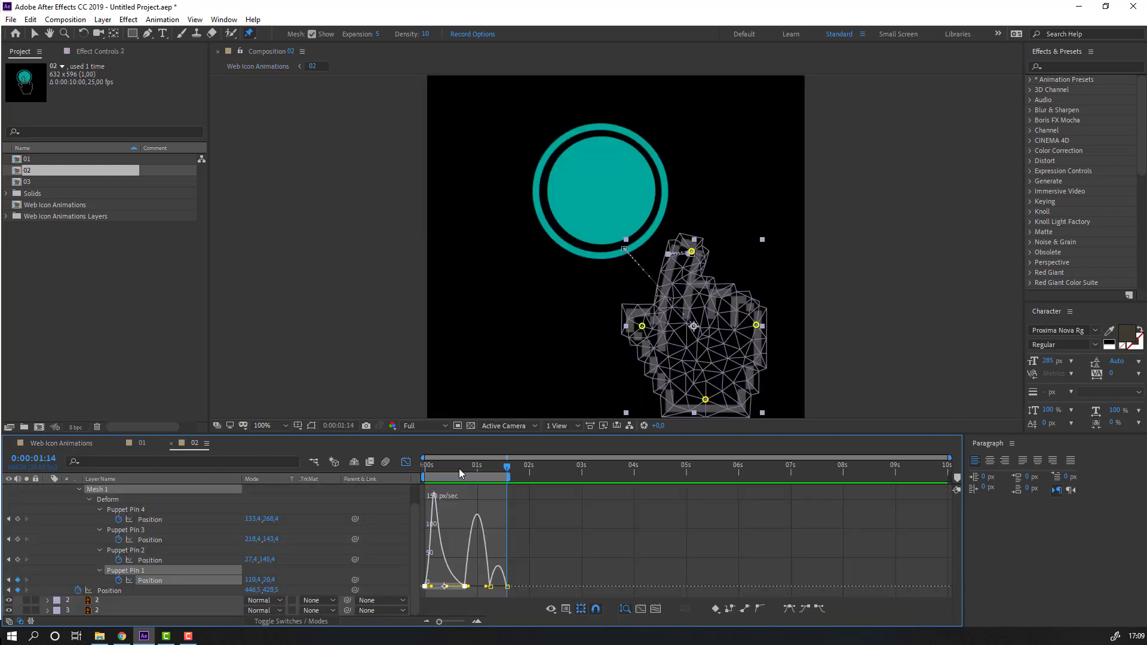
left_click_drag(459, 469, 431, 466)
left_click(406, 463)
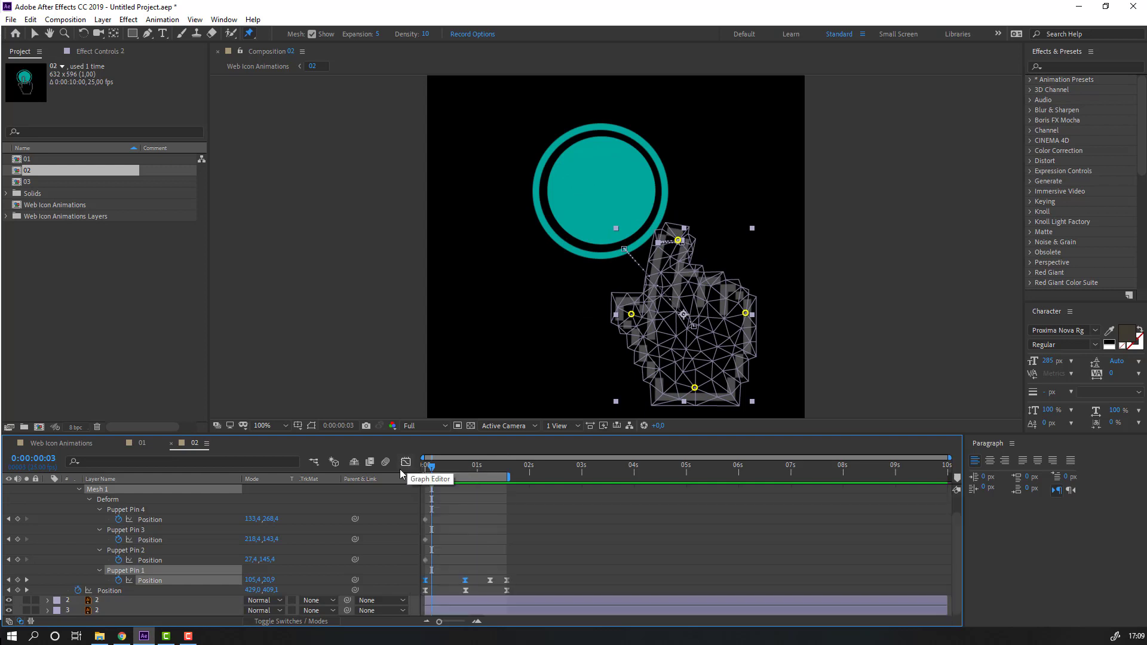
left_click(583, 577)
left_click_drag(430, 470, 404, 472)
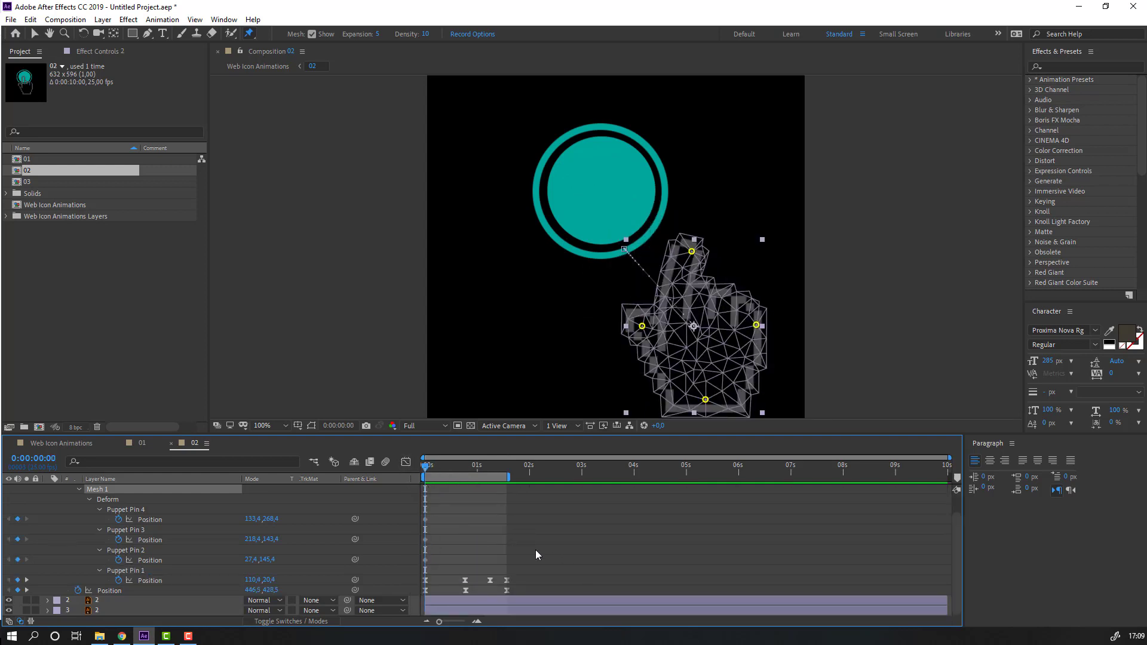
Add a loopOutDuration expression to the hand layer's Position so the tap cycles
left_click(78, 590, "alt")
left_click(289, 601)
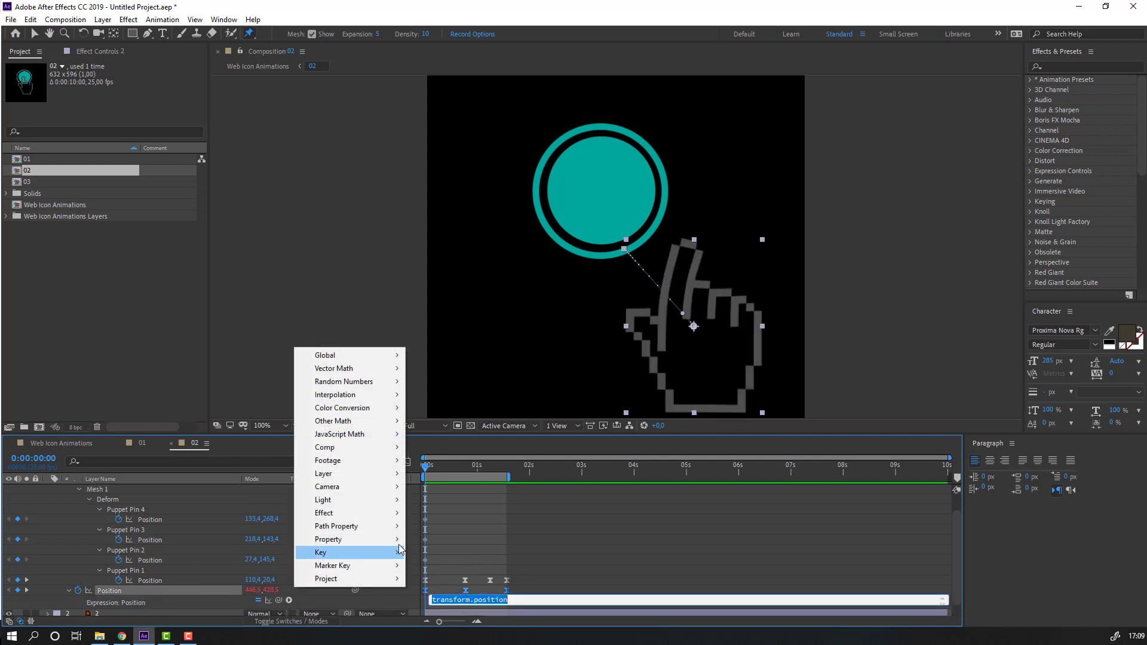
mouse_move(394, 542)
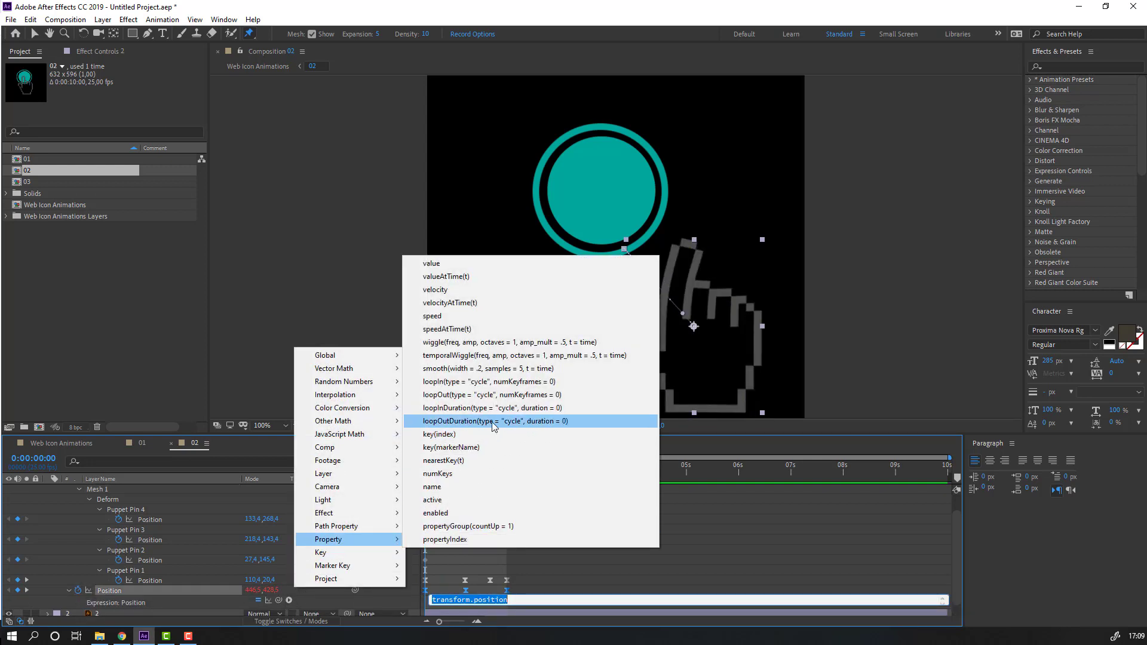
left_click(493, 421)
left_click(532, 603)
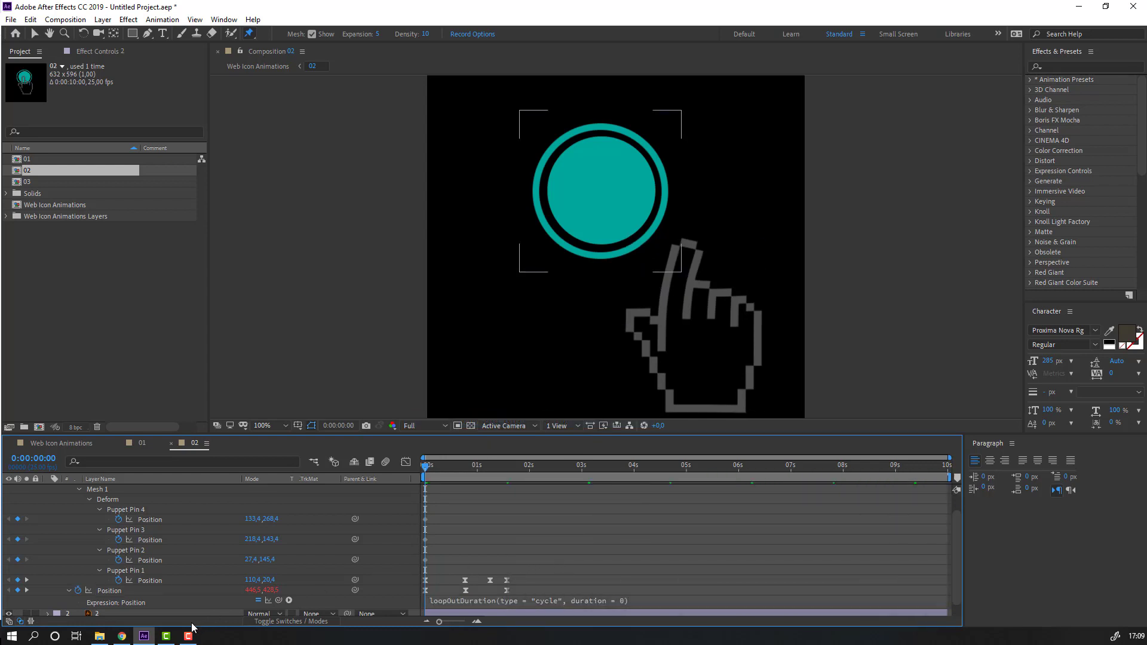
Give Puppet Pin 1's Position a loopOutDuration(type = "cycle", duration = 0) expression and show Web Icon Animations
left_click(118, 580, "alt")
left_click(291, 590)
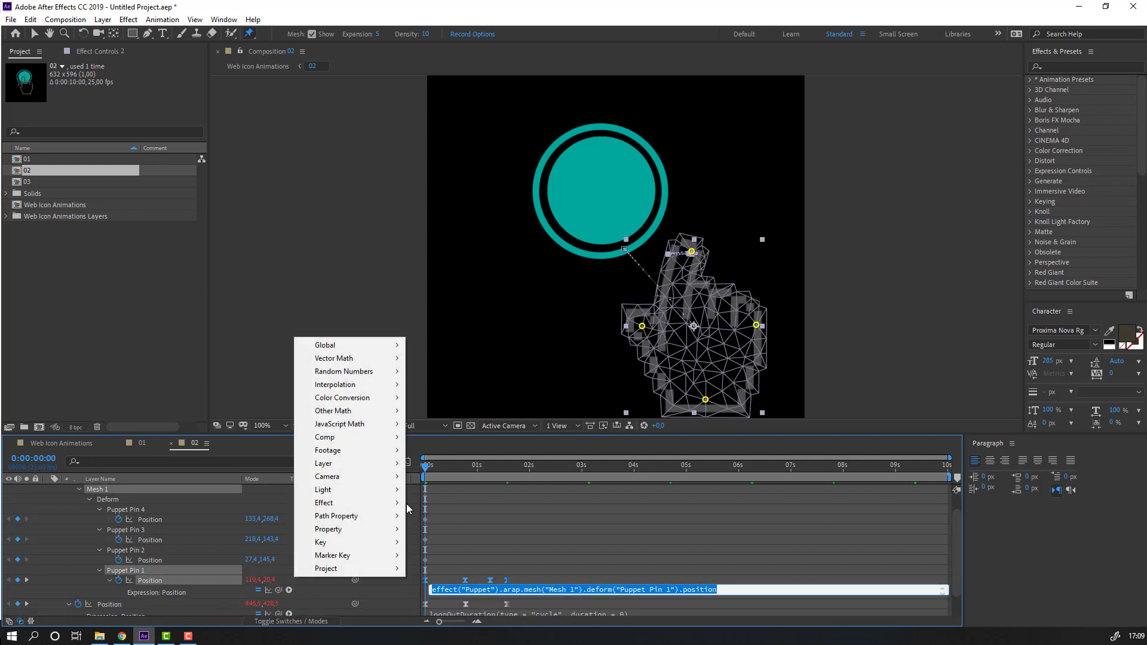
mouse_move(355, 529)
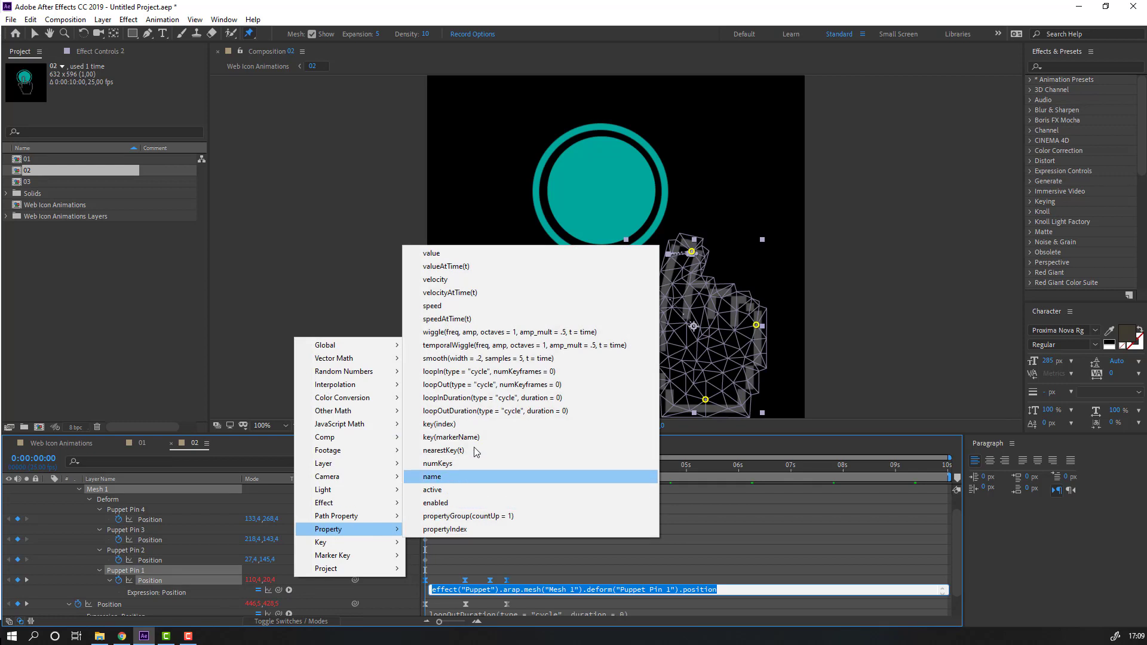
left_click(485, 411)
left_click(654, 520)
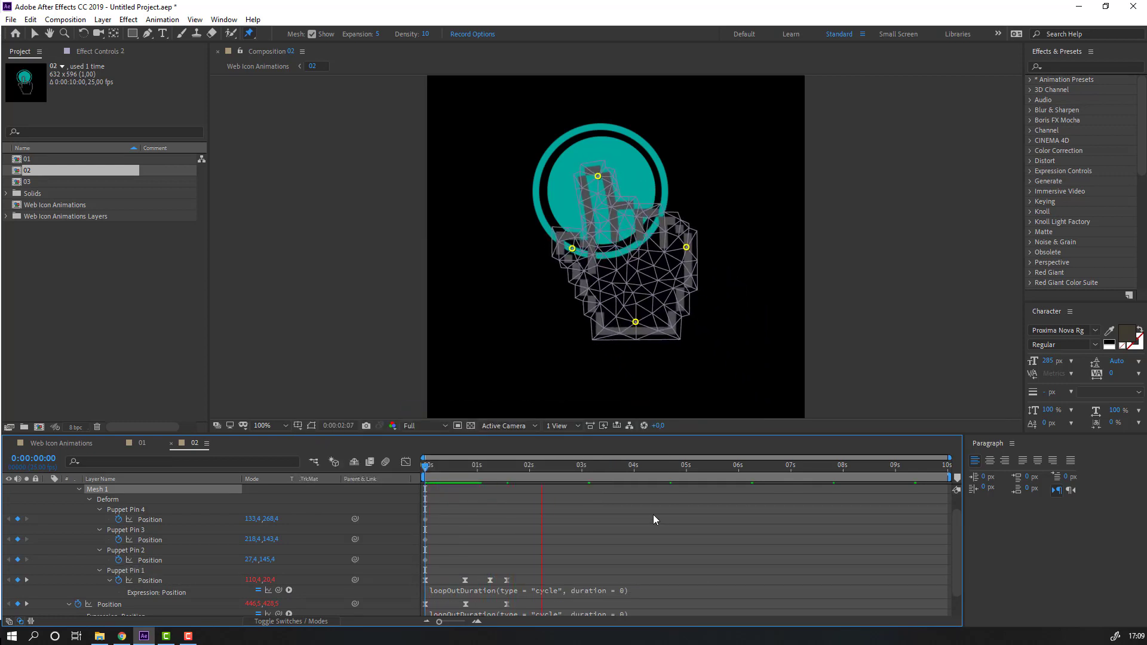
left_click(653, 516)
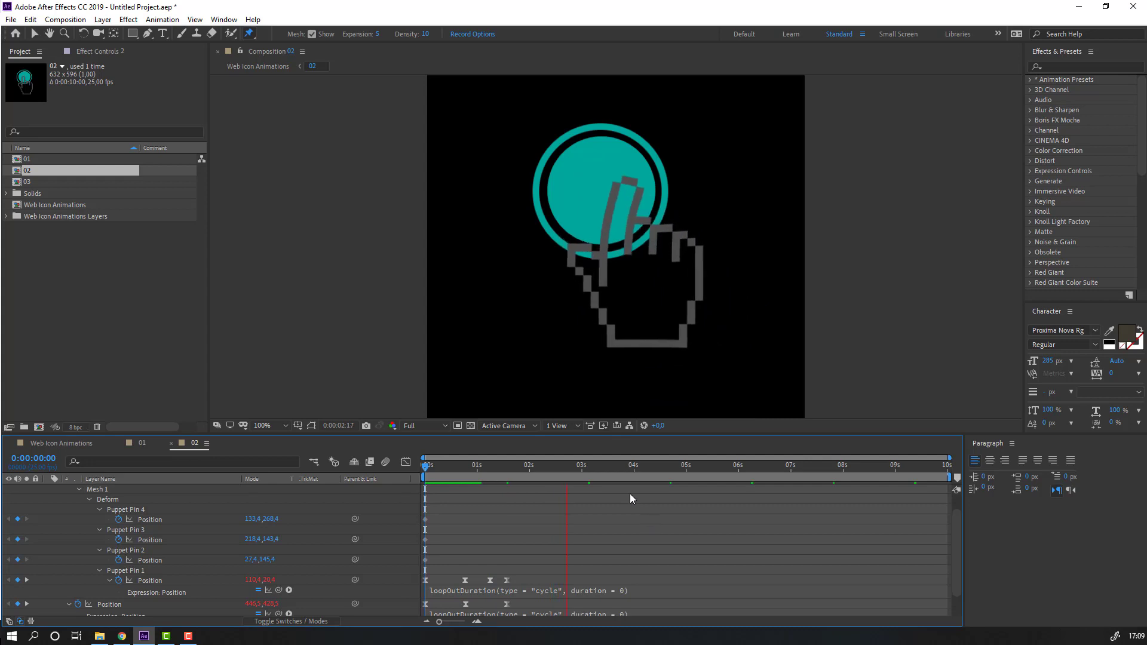
left_click(58, 442)
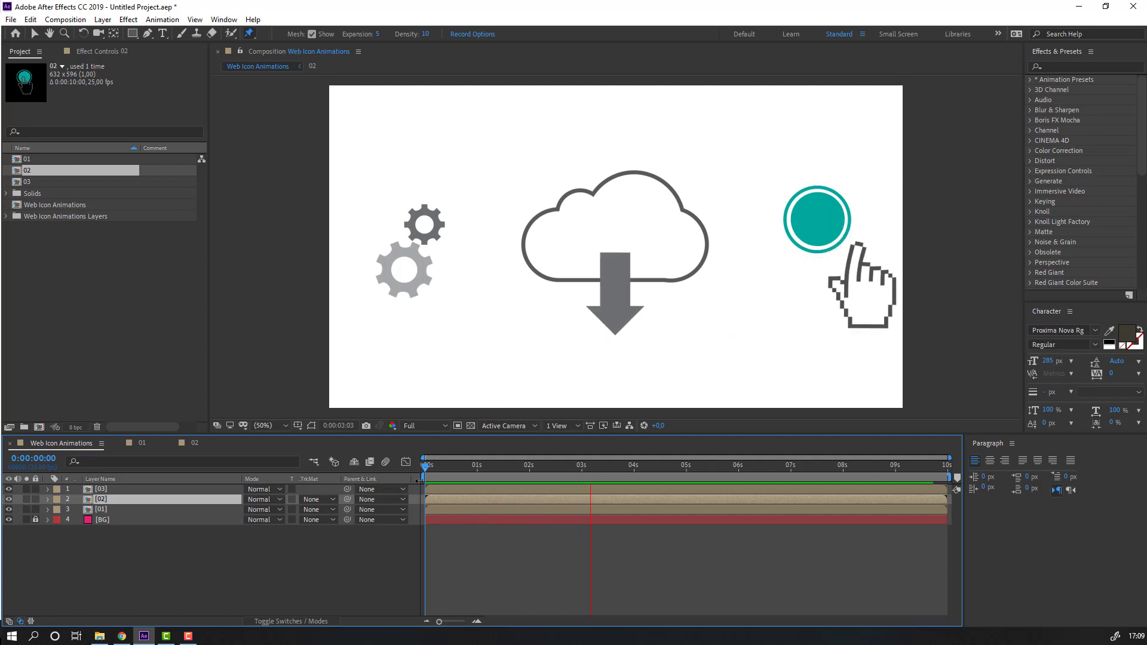
Return to comp 02 and show the Scale property of layer 2, the button's ring
key("space")
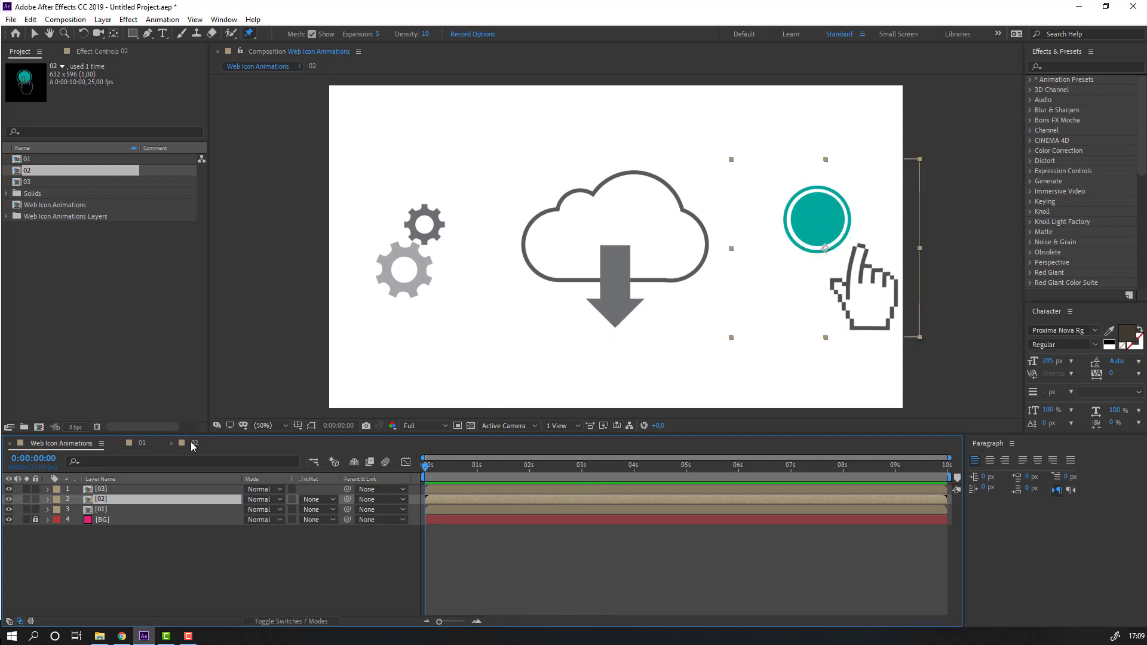
left_click(194, 443)
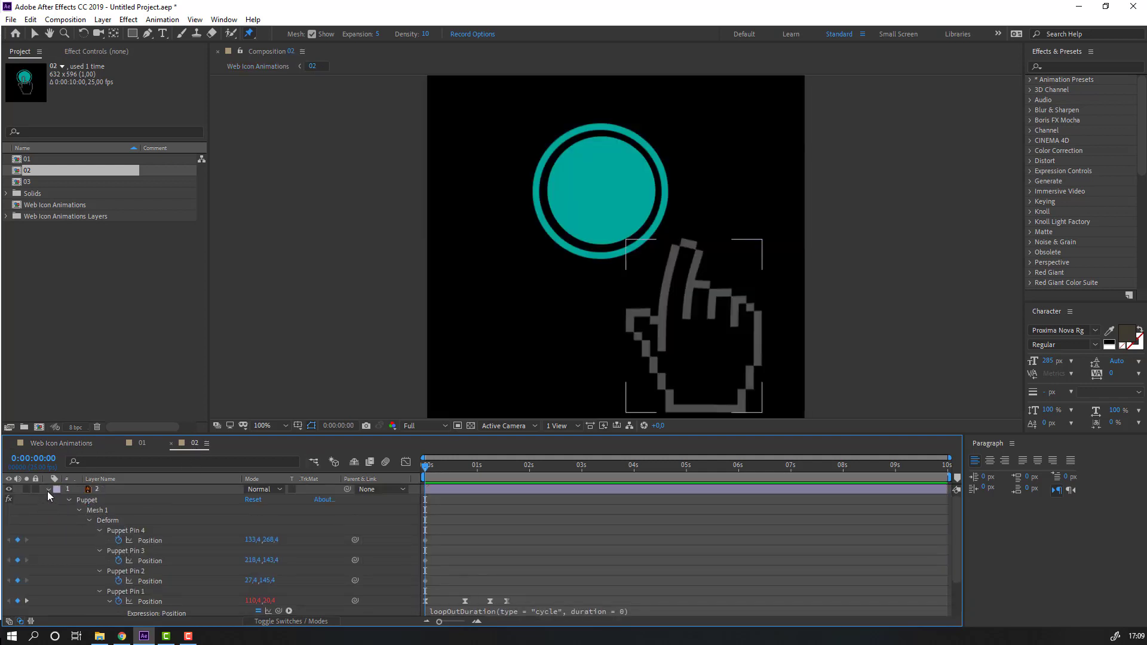
left_click(48, 490)
left_click(101, 500)
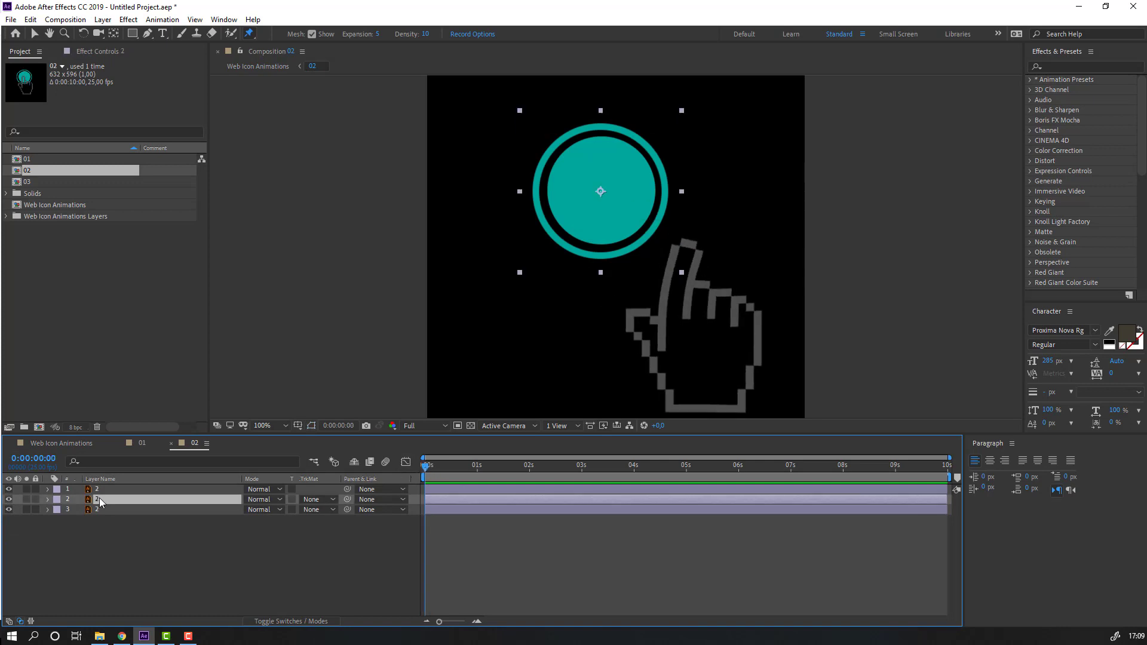
key("s")
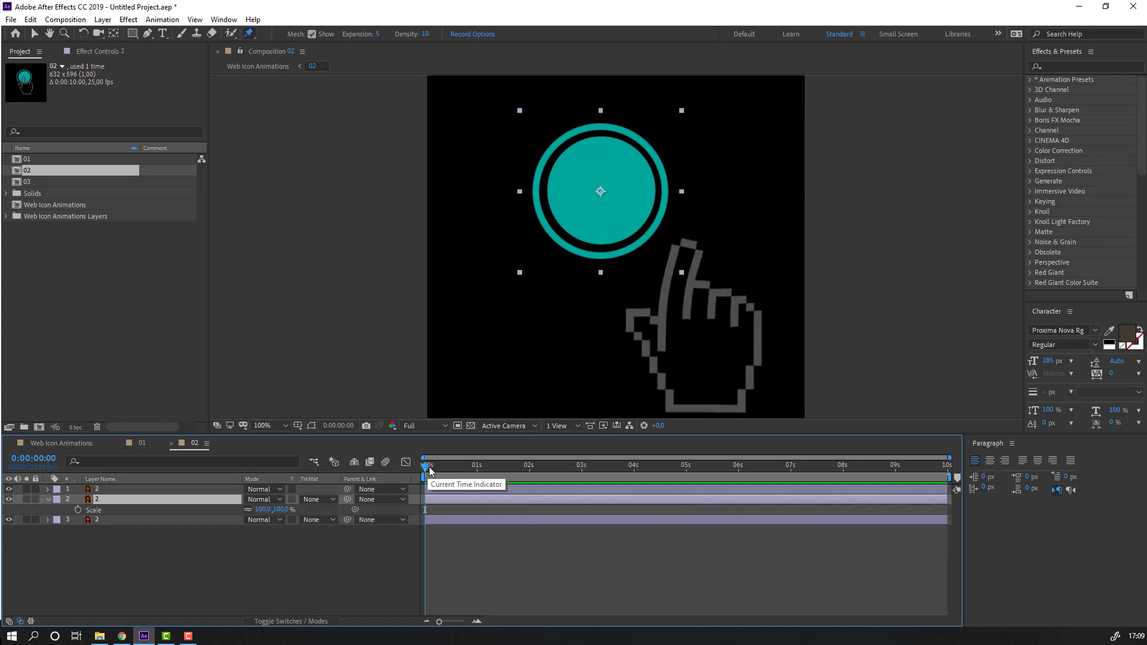
left_click_drag(427, 467, 438, 467)
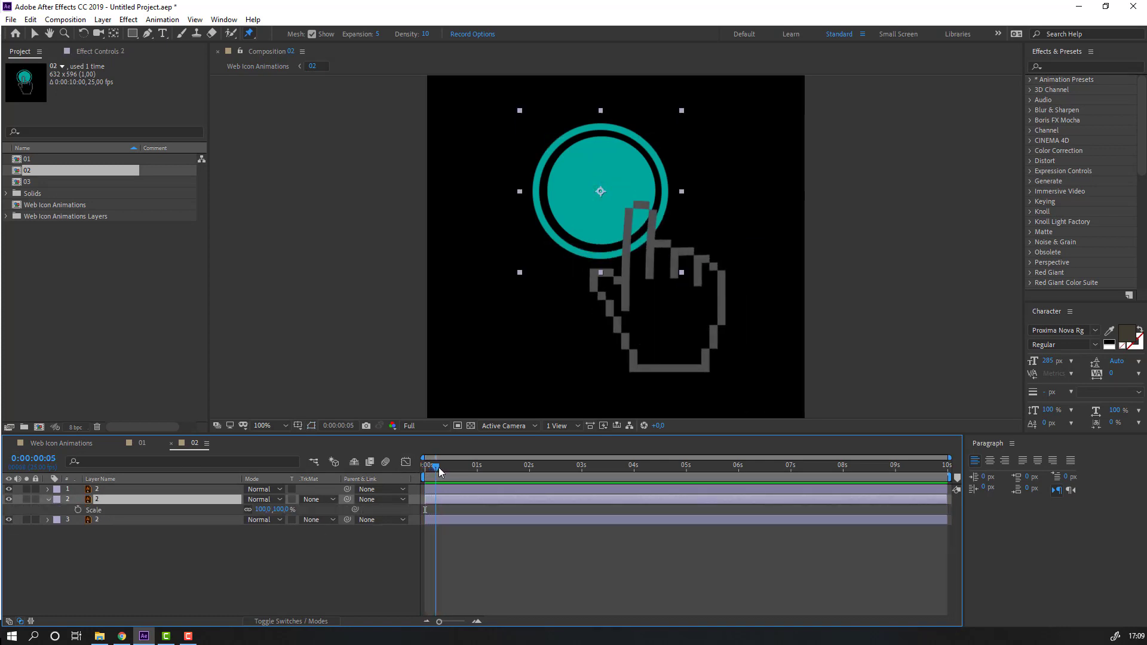
Key the ring's Scale at 100%, then 92% ten frames later, then 100% ten frames after that
left_click(78, 509)
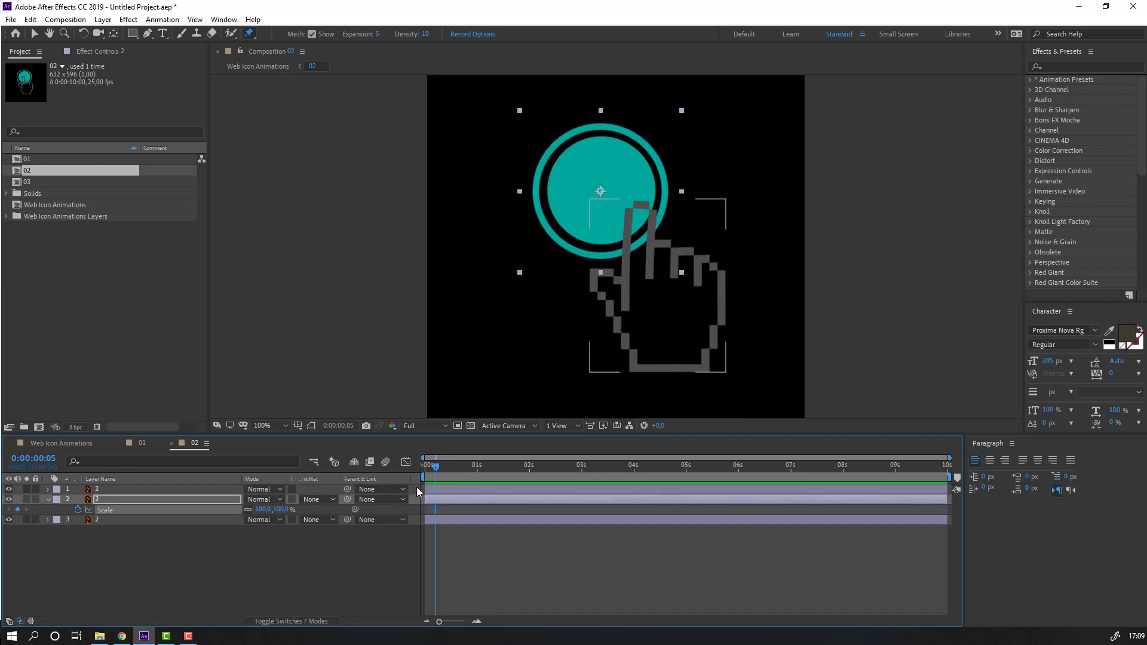
key("shift+Page_Down")
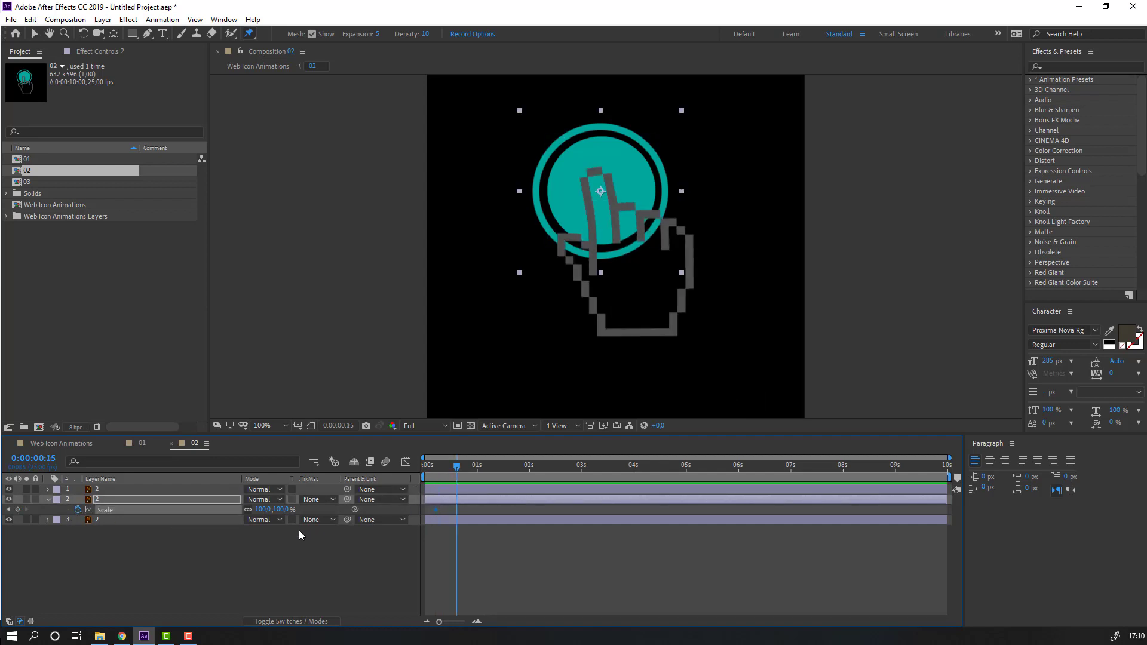
type("92")
key("Return")
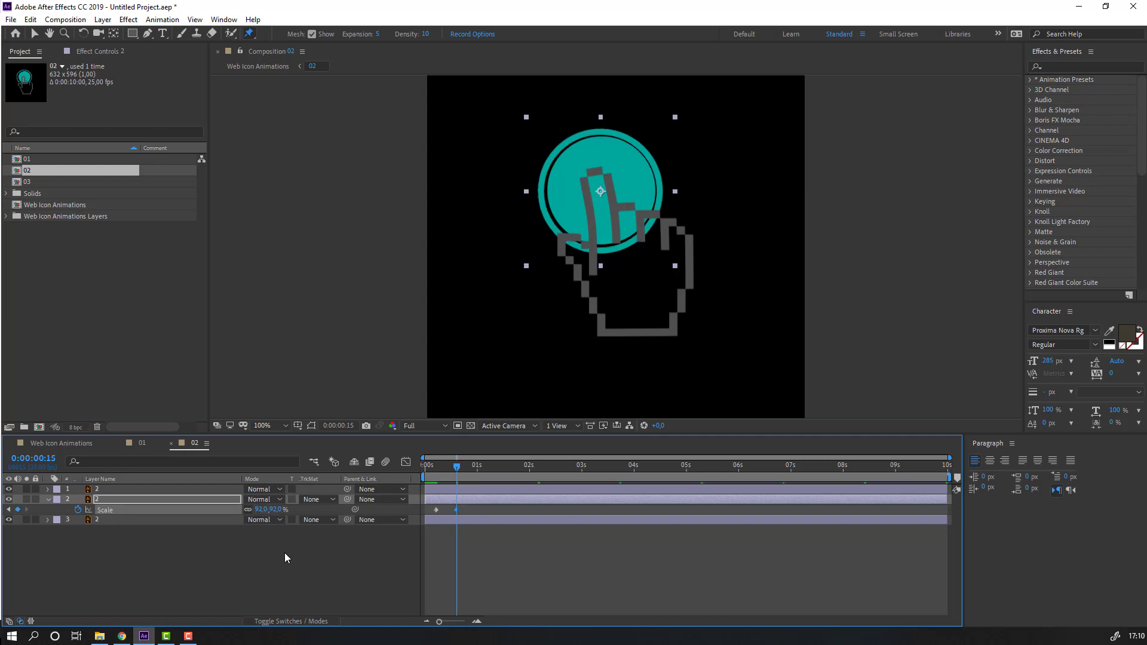
key("shift+Page_Down")
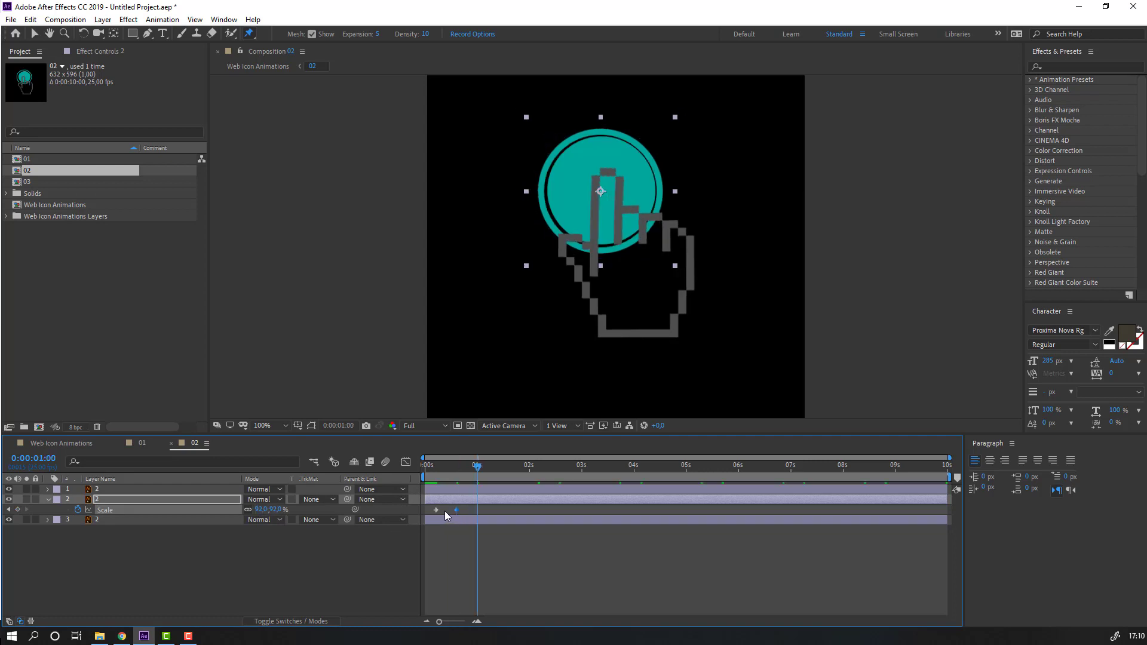
left_click_drag(445, 510, 430, 517)
key("ctrl+c")
key("ctrl+v")
Apply Easy Ease to the three Scale keyframes and preview the eased pulse
key("space")
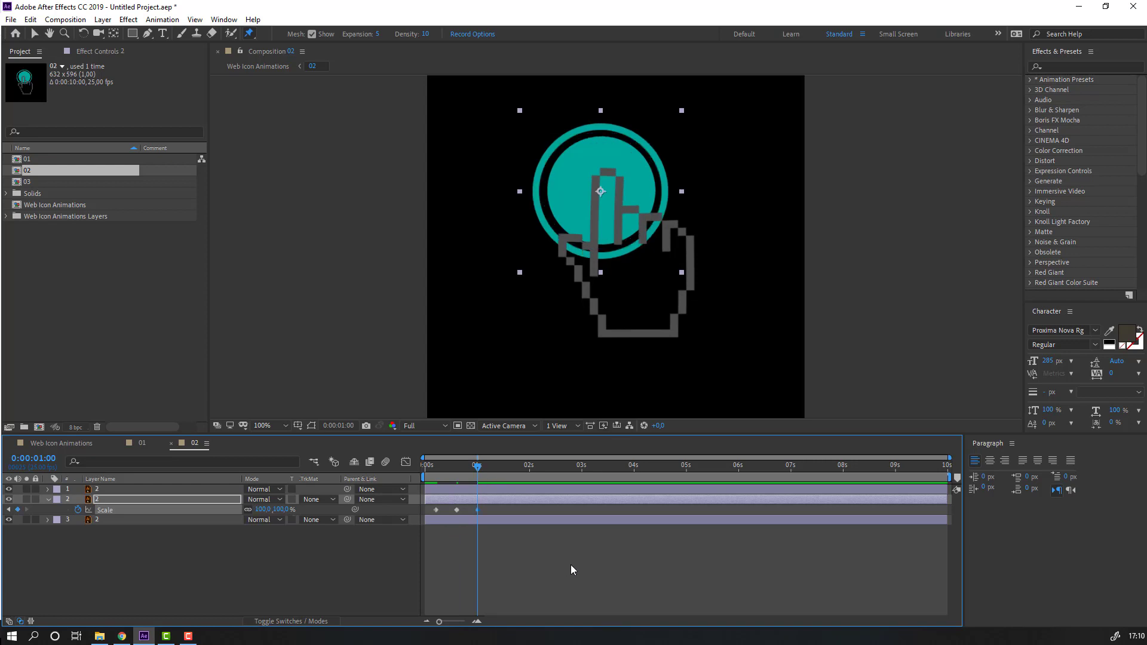
left_click(571, 564)
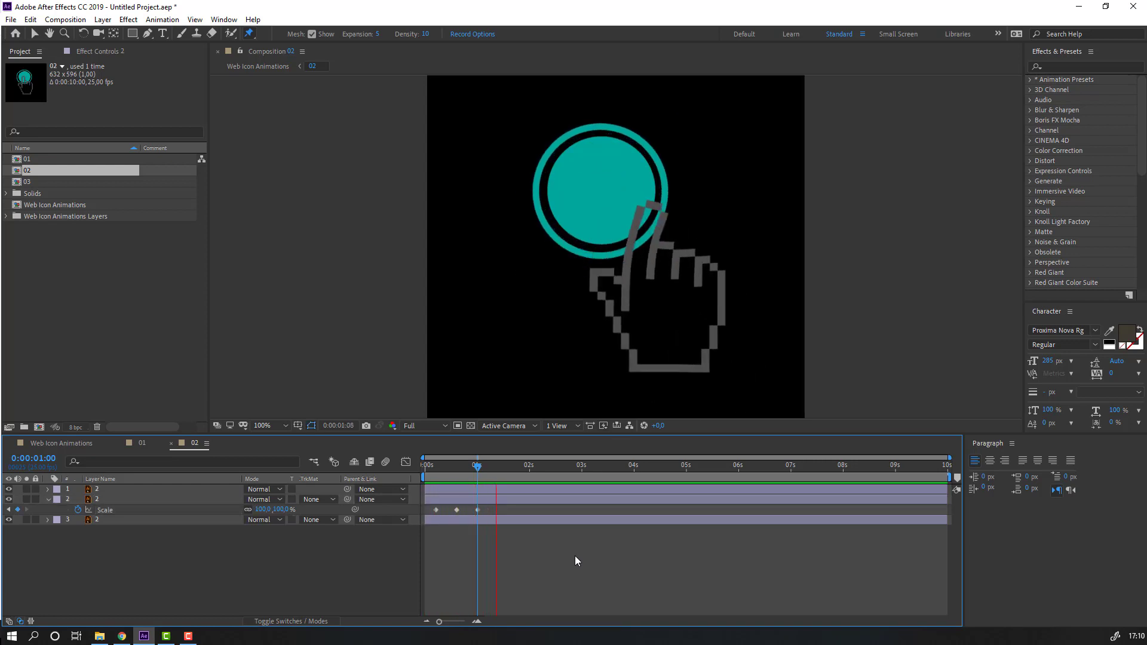
key("space")
key("space")
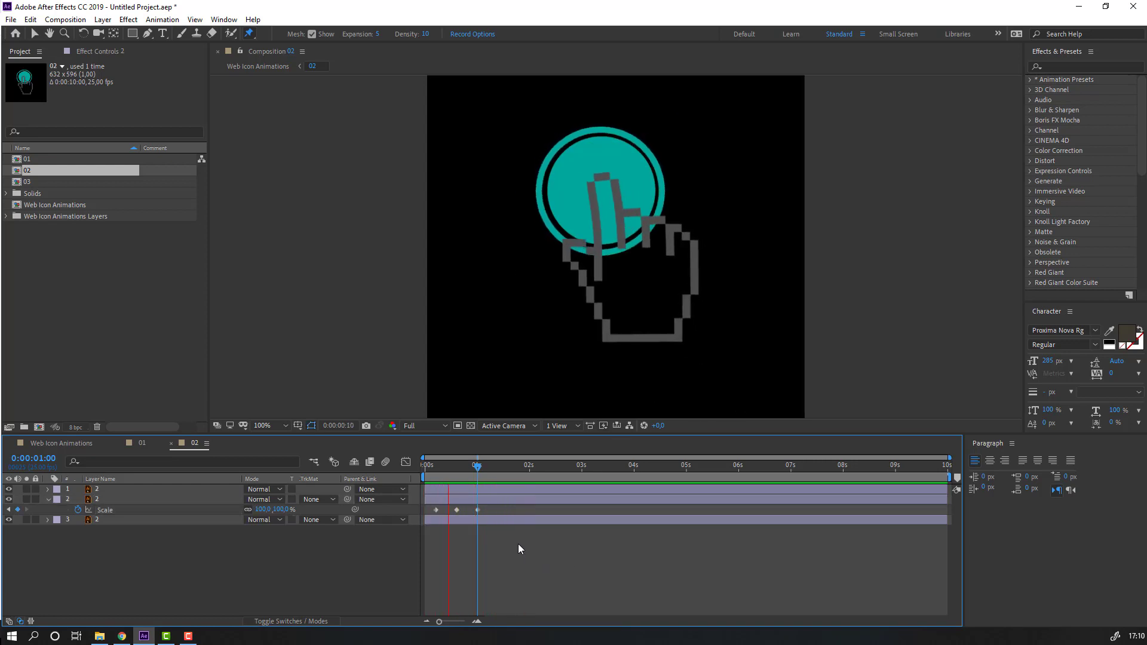
left_click(495, 519)
left_click_drag(495, 510, 434, 511)
right_click(438, 511)
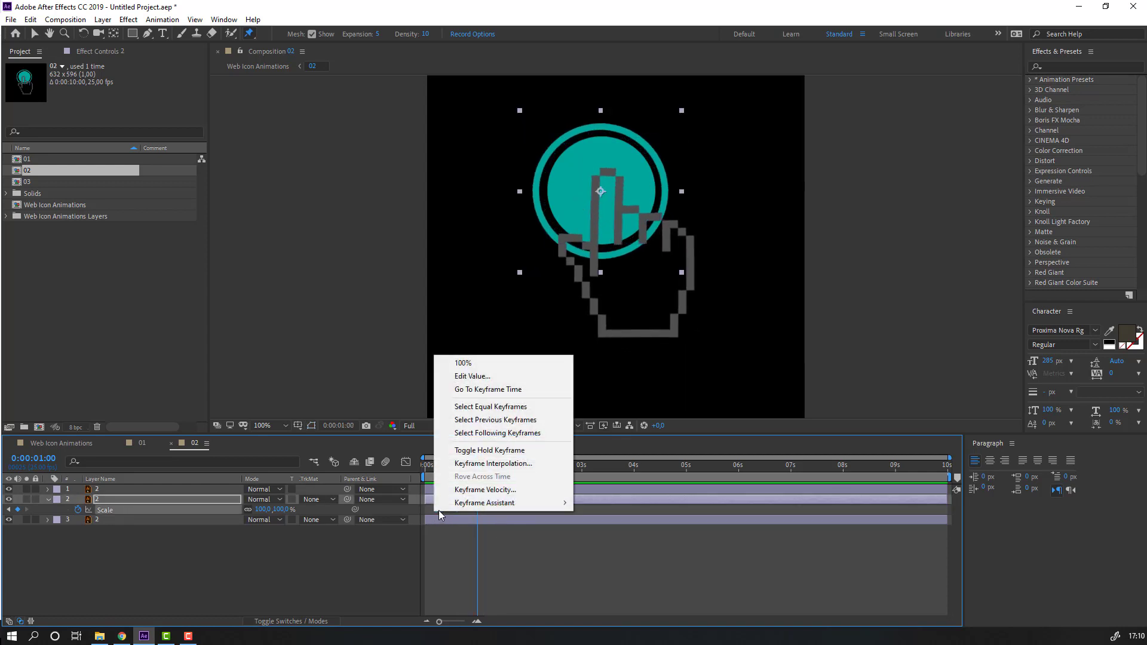
mouse_move(518, 504)
left_click(607, 542)
key("space")
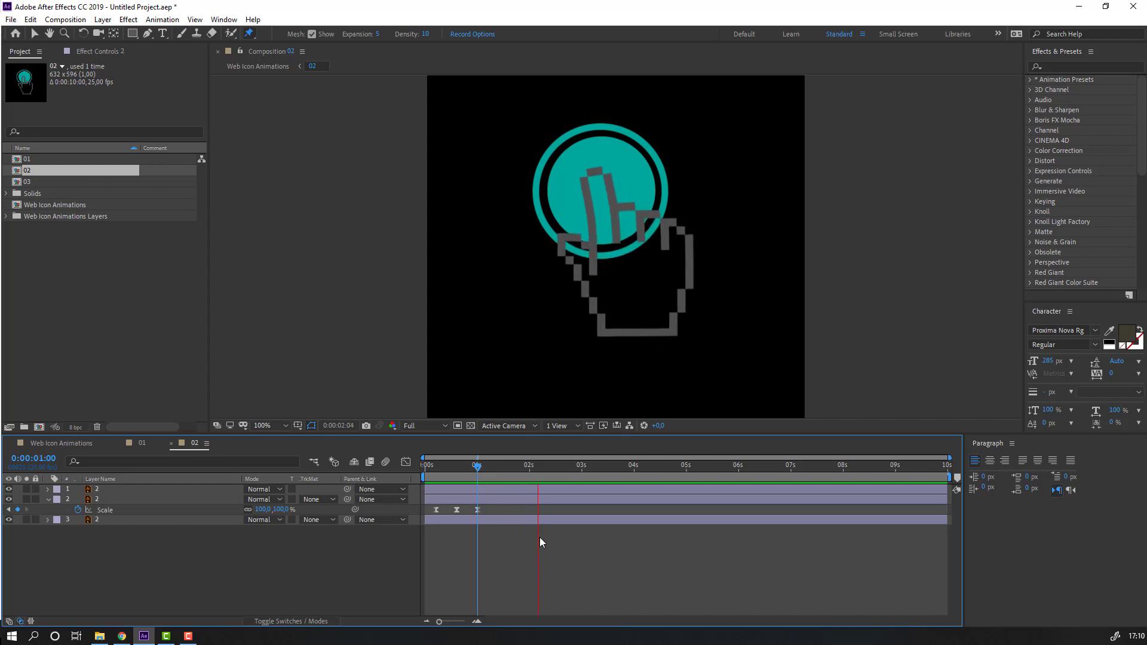
left_click_drag(477, 466, 393, 472)
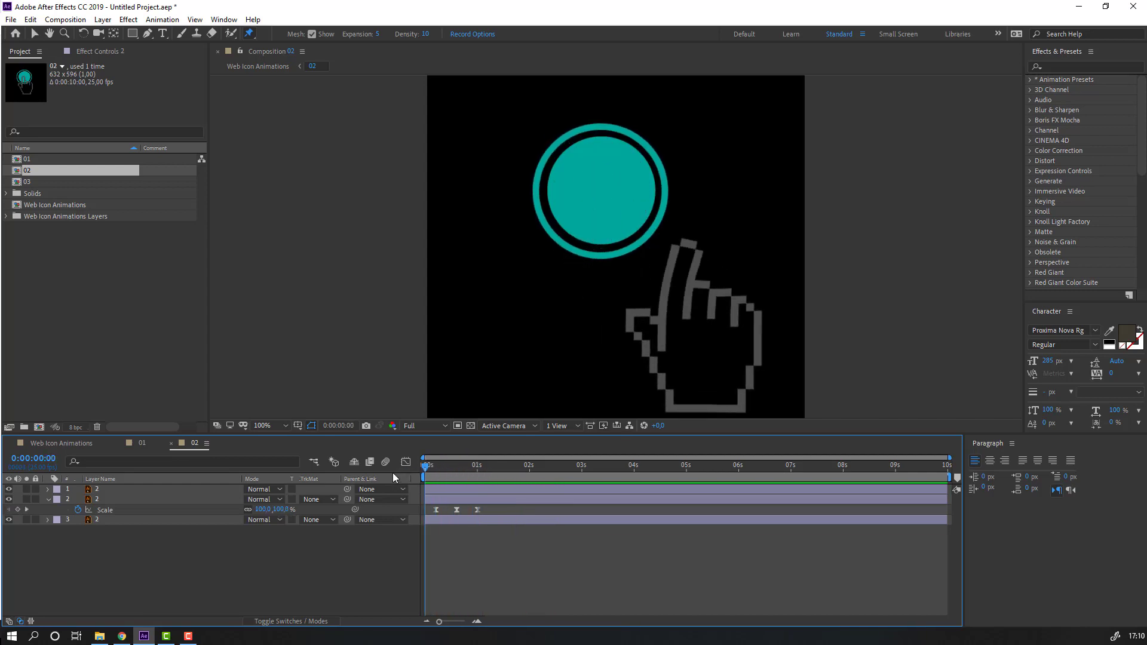
Paste layer 2's three Scale keyframes onto the inner disc (layer 3) at 0:00:00:08
left_click(103, 520)
key("s")
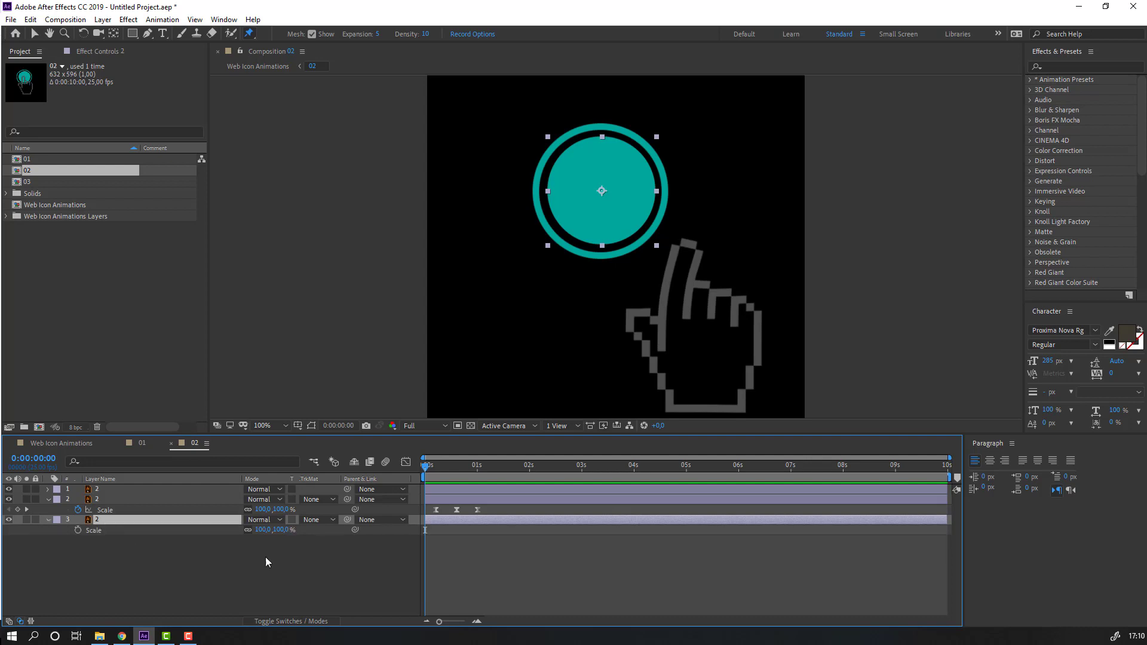
left_click(432, 467)
left_click_drag(505, 506, 422, 515)
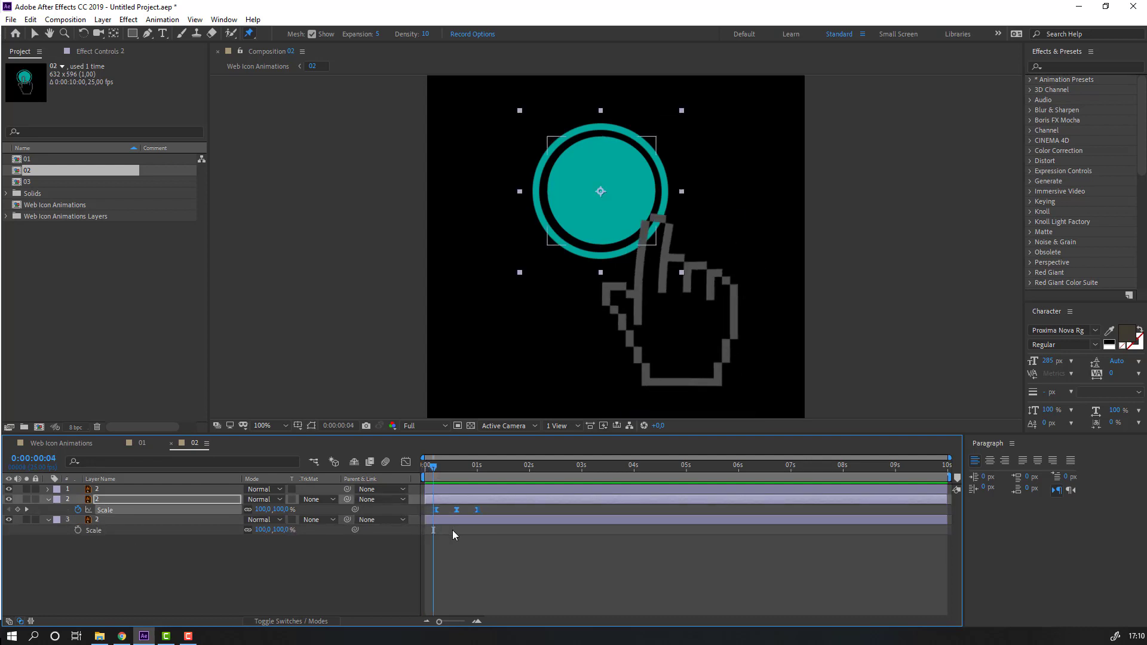
left_click_drag(433, 467, 448, 467)
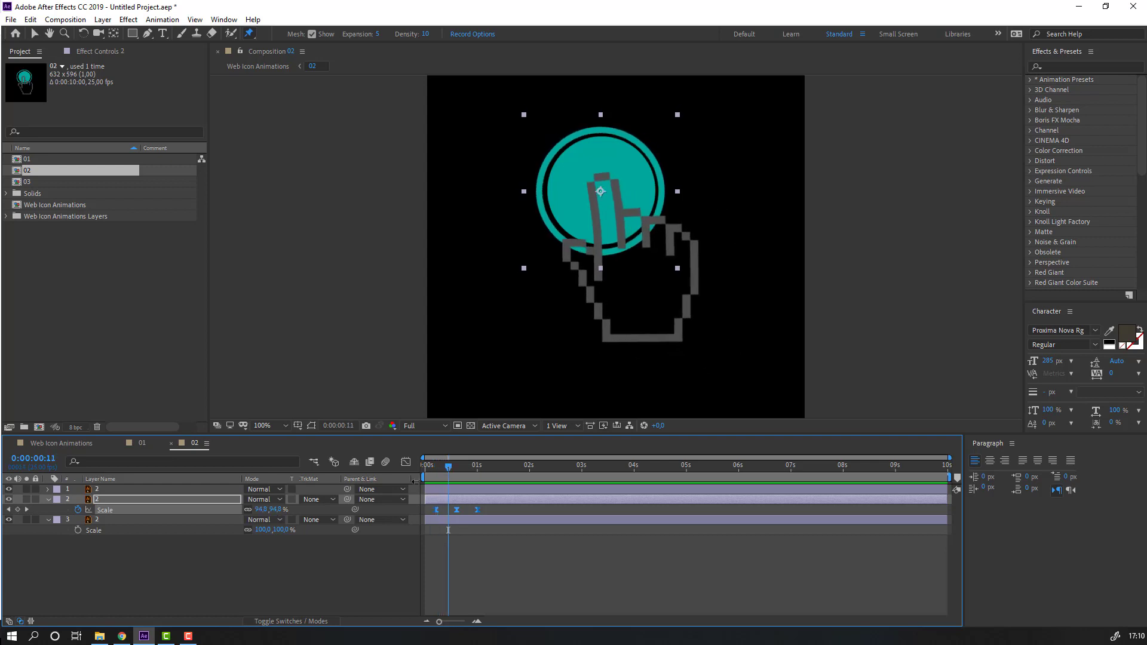
left_click(95, 530)
key("ctrl+v")
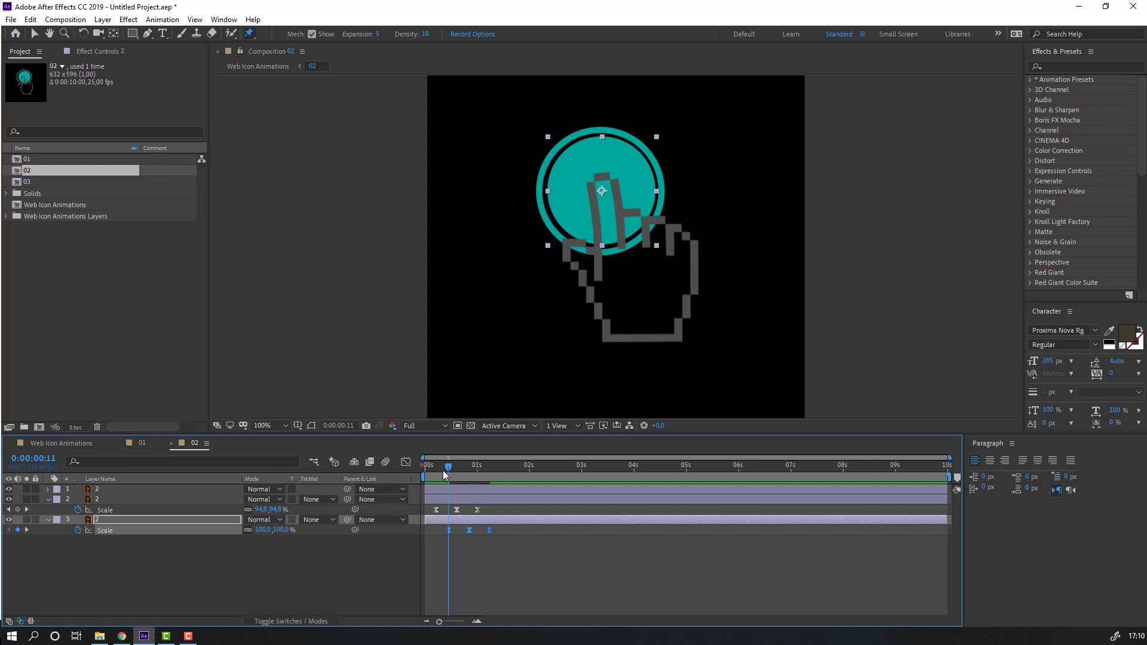
key("space")
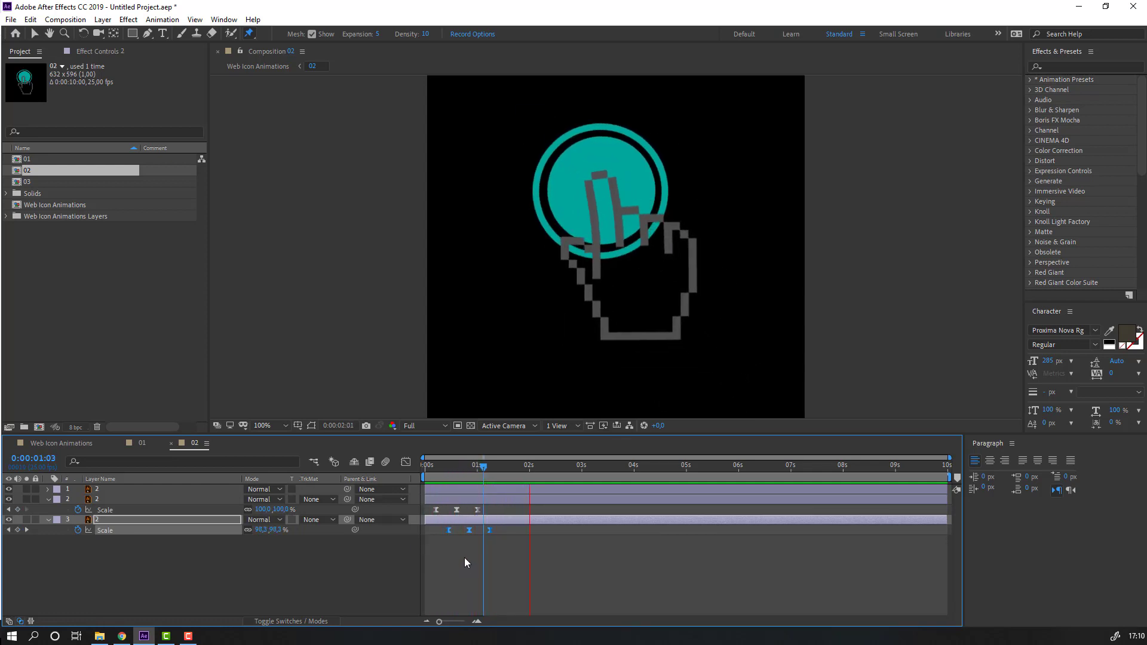
key("space")
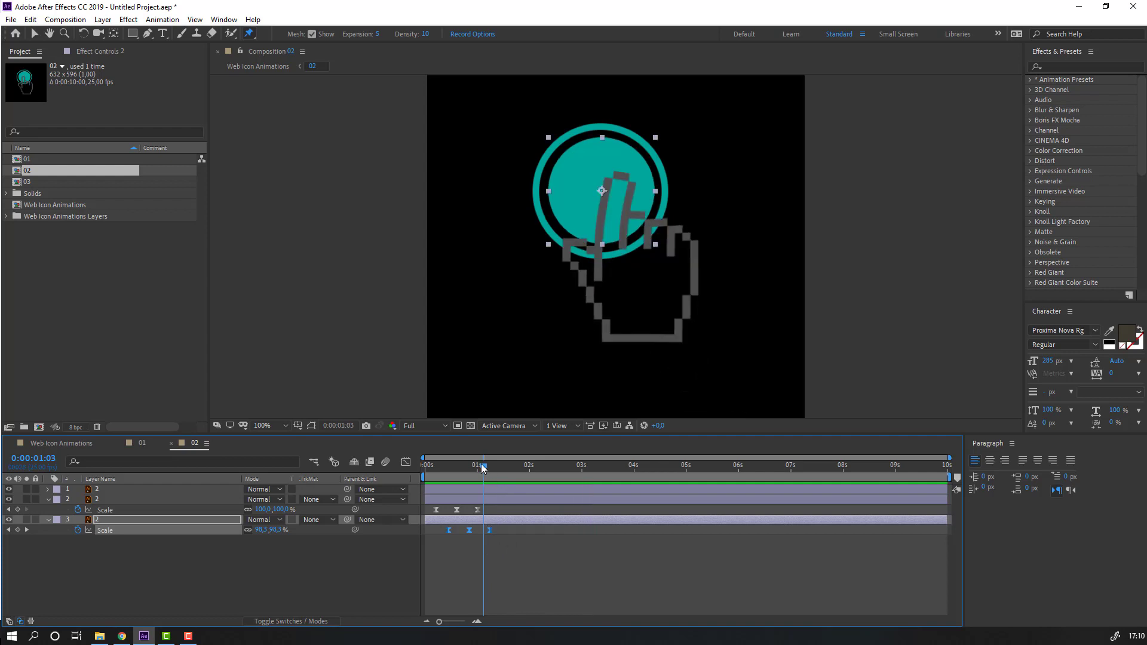
Paste the ring's Scale pulse again at about 2 seconds
left_click_drag(503, 507, 428, 515)
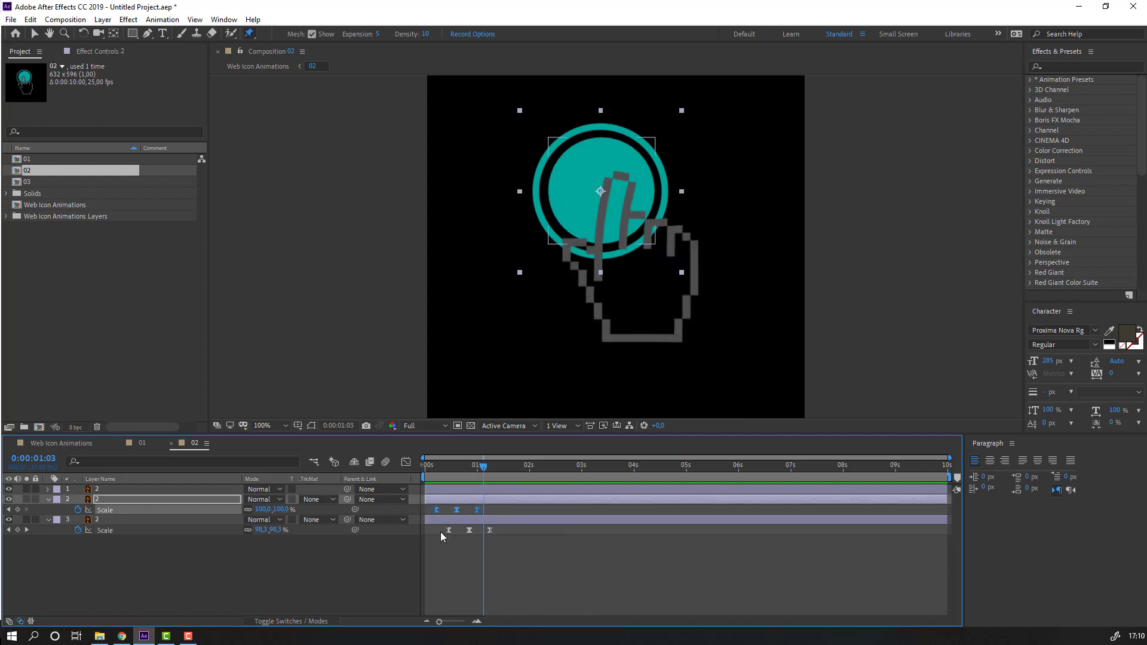
left_click_drag(507, 467, 531, 467)
key("ctrl+v")
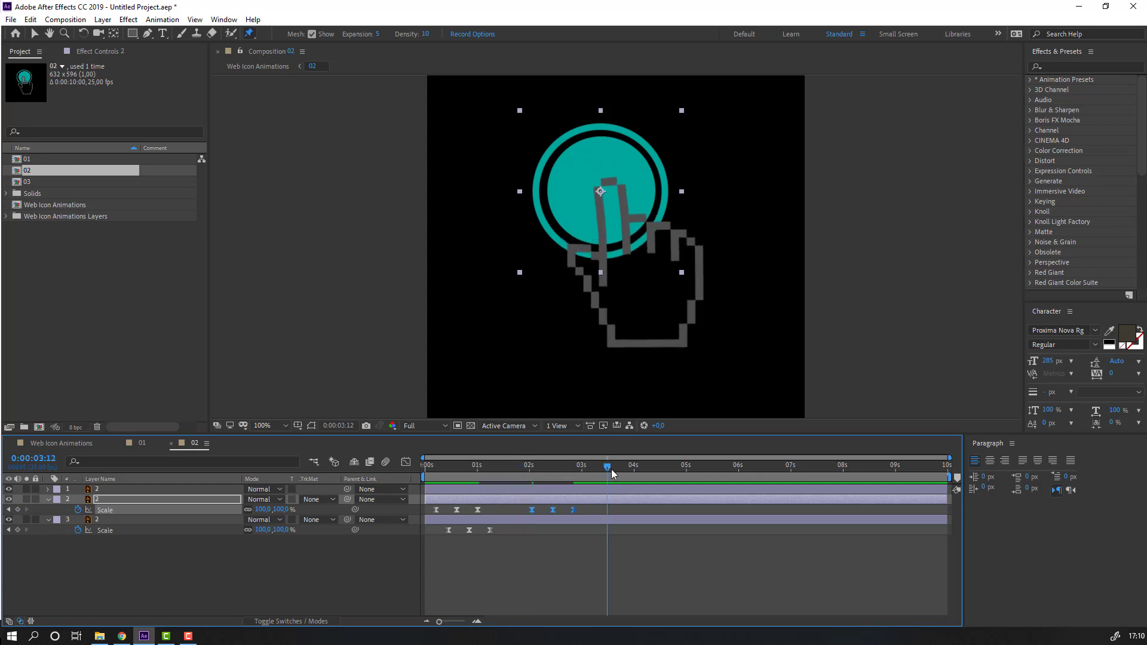
Paste more copies of the ring's Scale pulse along the timeline, the last at 9:16
left_click_drag(739, 473, 778, 464)
key("ctrl+v")
left_click_drag(501, 465, 697, 471)
left_click_drag(780, 510, 931, 469)
key("ctrl+v")
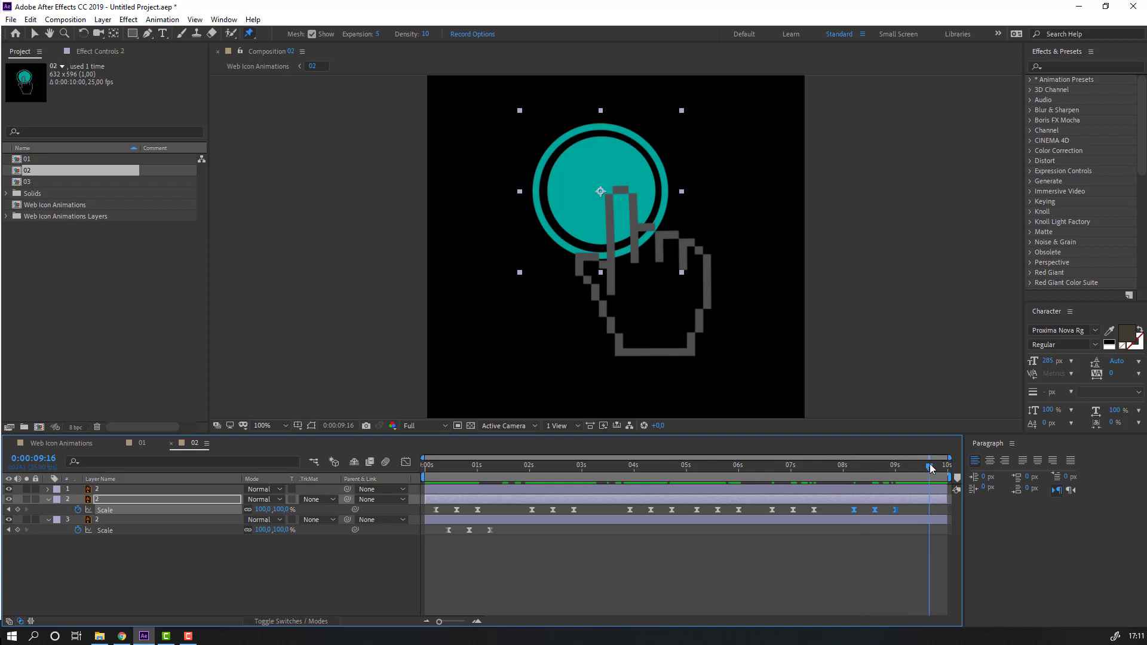
key("ctrl+v")
key("Home")
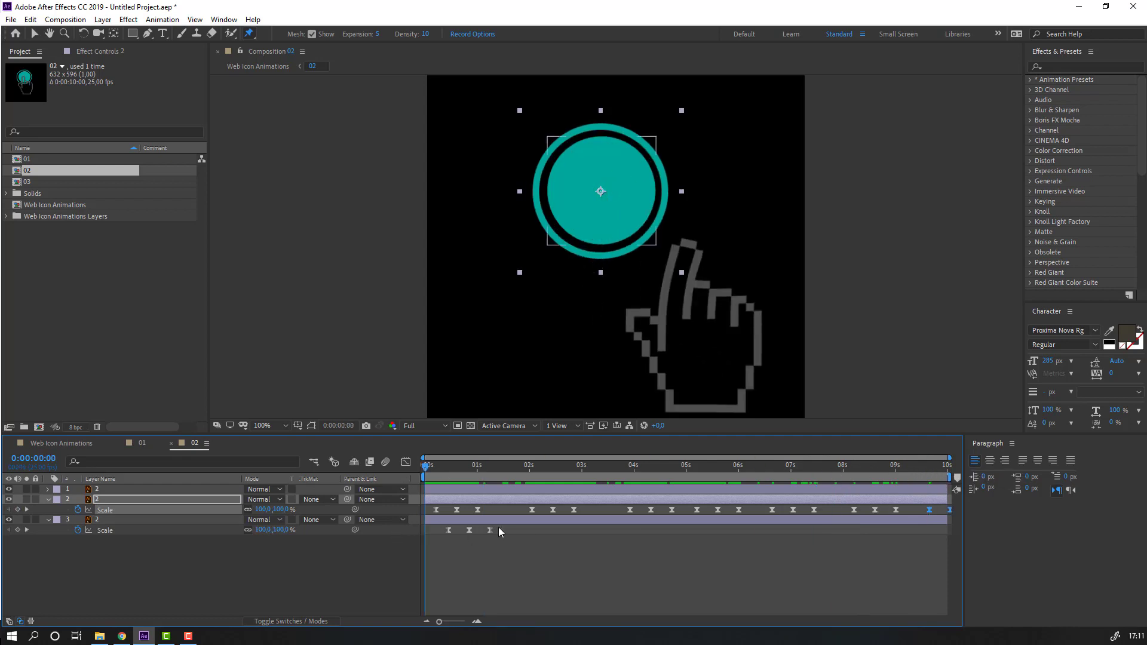
Paste layer 3's Scale pulse at 2:07 and later, shifting the set near 4:00 two frames later
left_click_drag(498, 530, 442, 532)
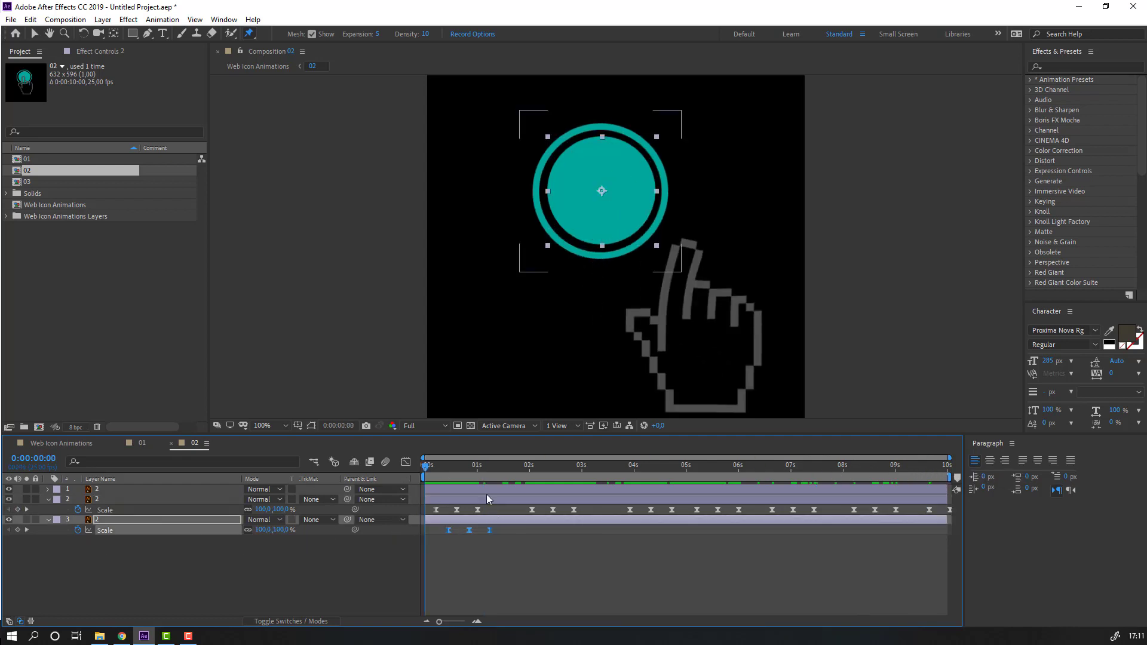
left_click_drag(512, 471, 713, 461)
key("ctrl+v")
key("ctrl+z")
key("ctrl+v")
left_click_drag(611, 463, 641, 467)
left_click_drag(685, 525, 640, 532)
left_click_drag(621, 473, 947, 467)
Move the layer 2 and 3 Scale keyframes near 4–5 s slightly earlier
left_click(740, 565)
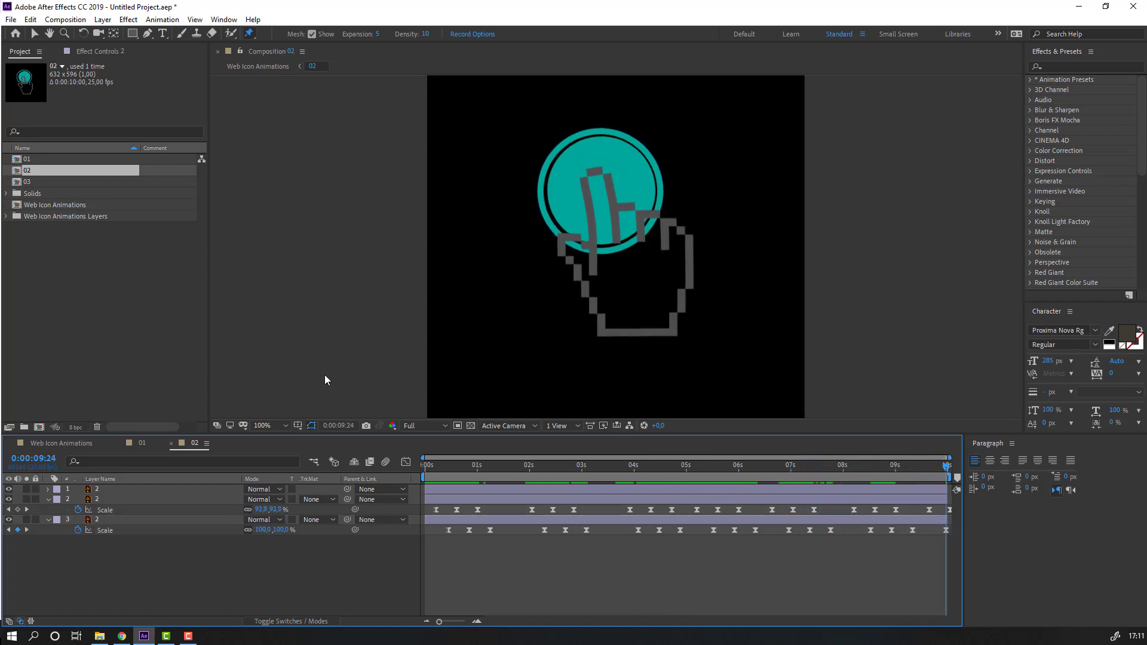
key("space")
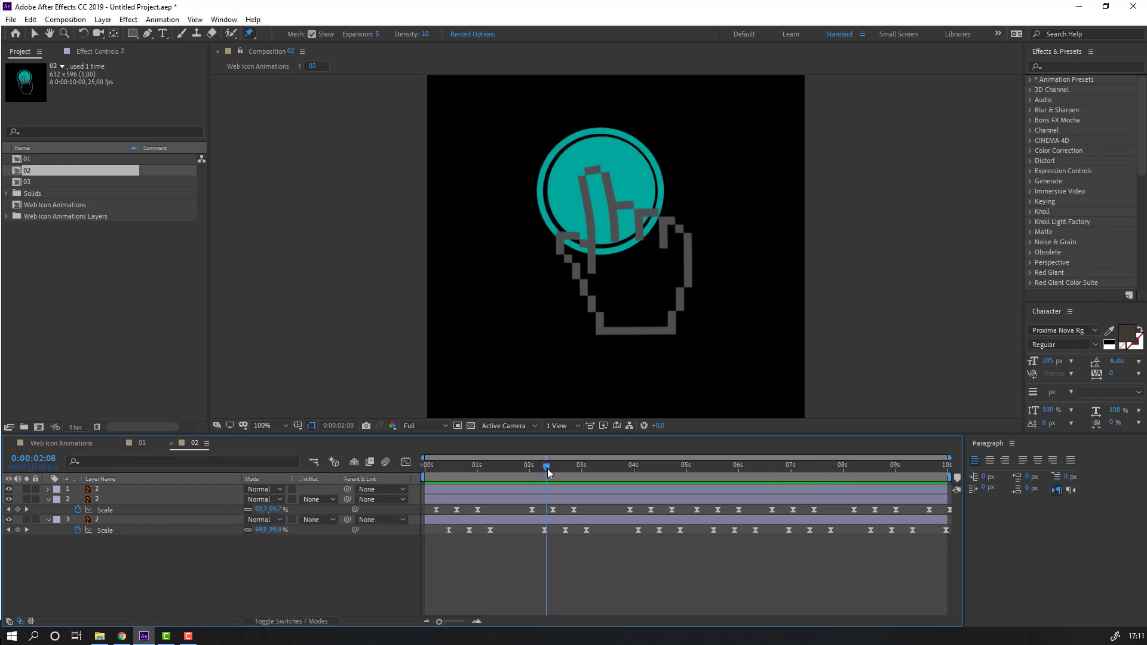
left_click_drag(547, 468, 624, 472)
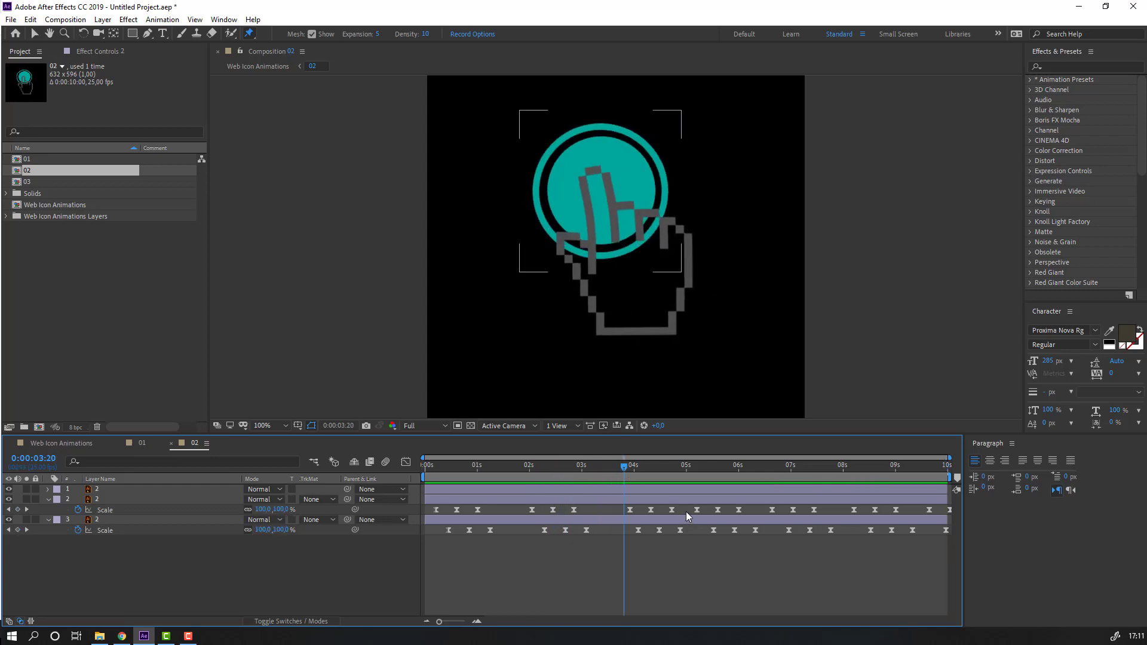
left_click_drag(686, 511, 616, 515)
left_click_drag(615, 468, 698, 474)
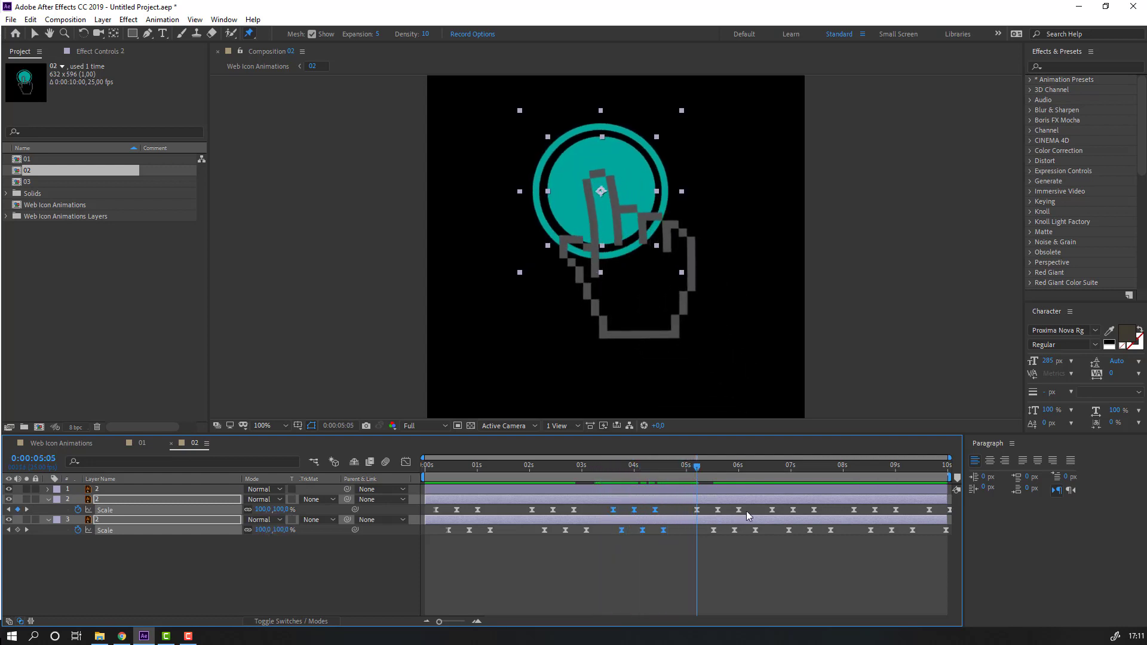
left_click_drag(733, 532, 687, 510)
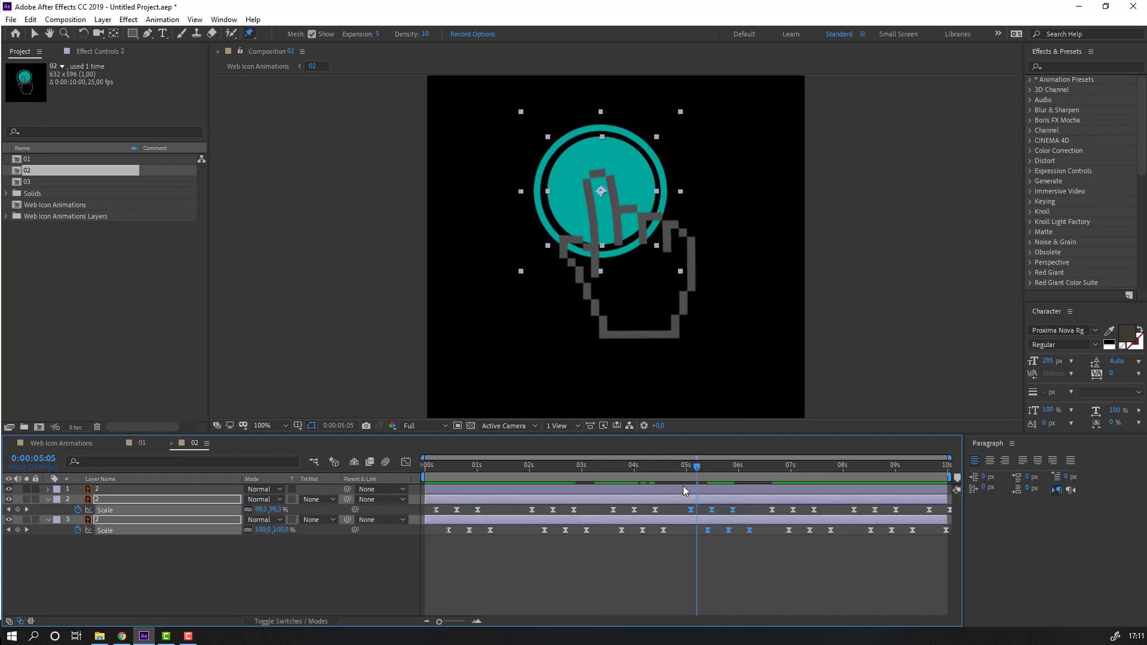
Review the tap up to 6:21, then close comp 02 and preview Web Icon Animations
left_click(682, 470)
left_click_drag(682, 471, 825, 478)
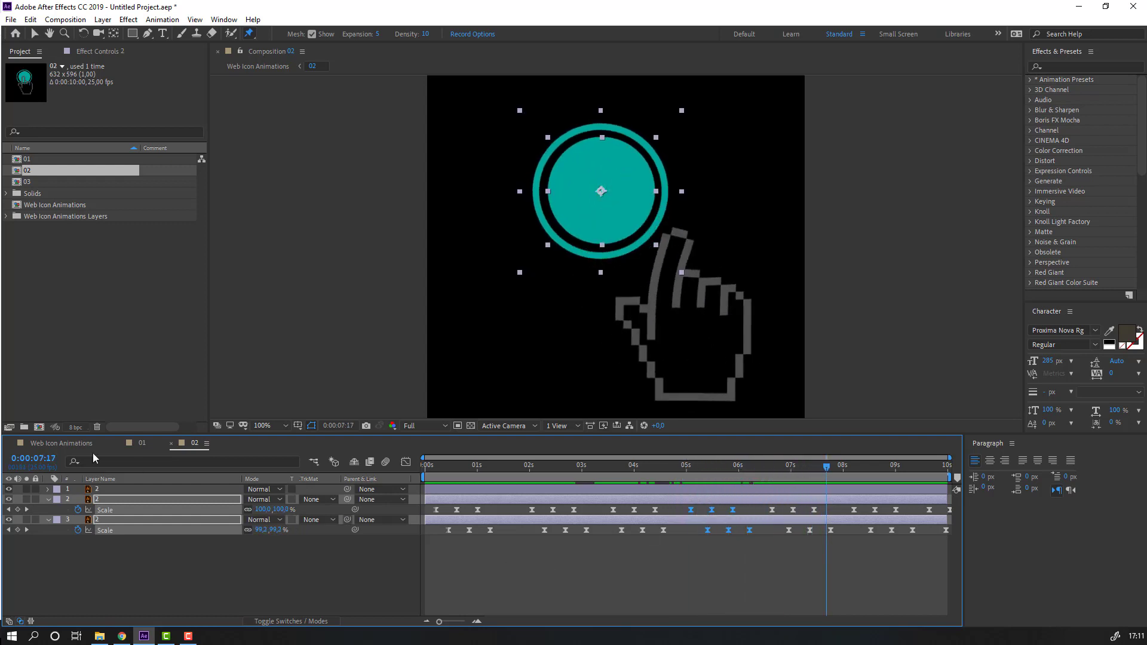
left_click(57, 445)
key("space")
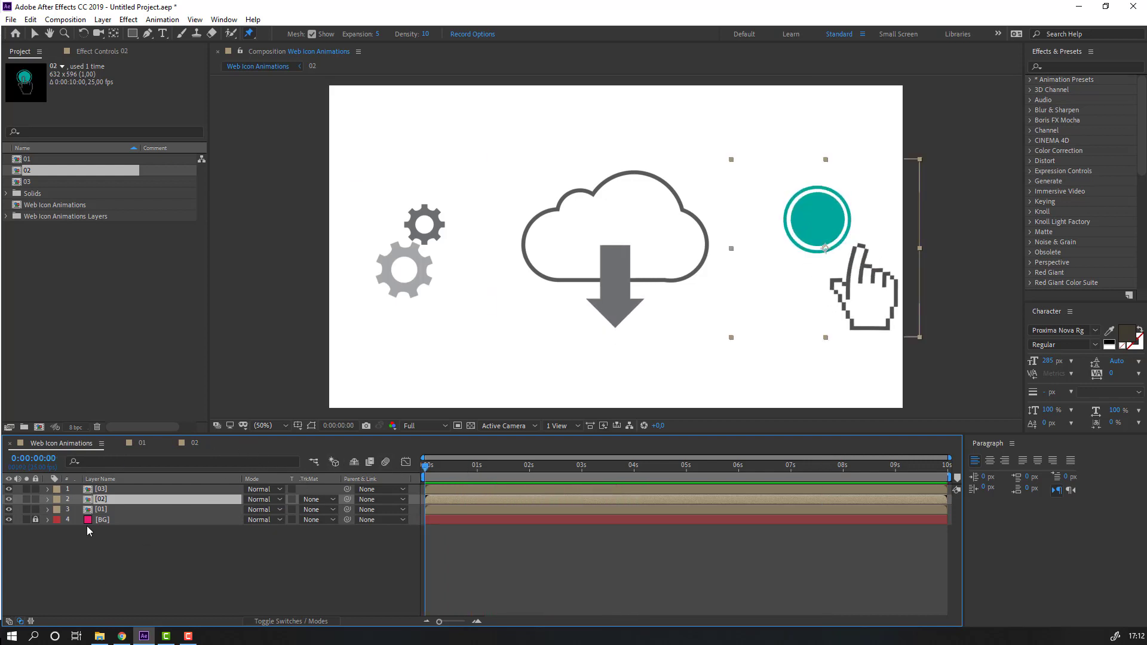
In comp 03, scale the small grey gear up to 116%, then select both gear layers
double_click(100, 489)
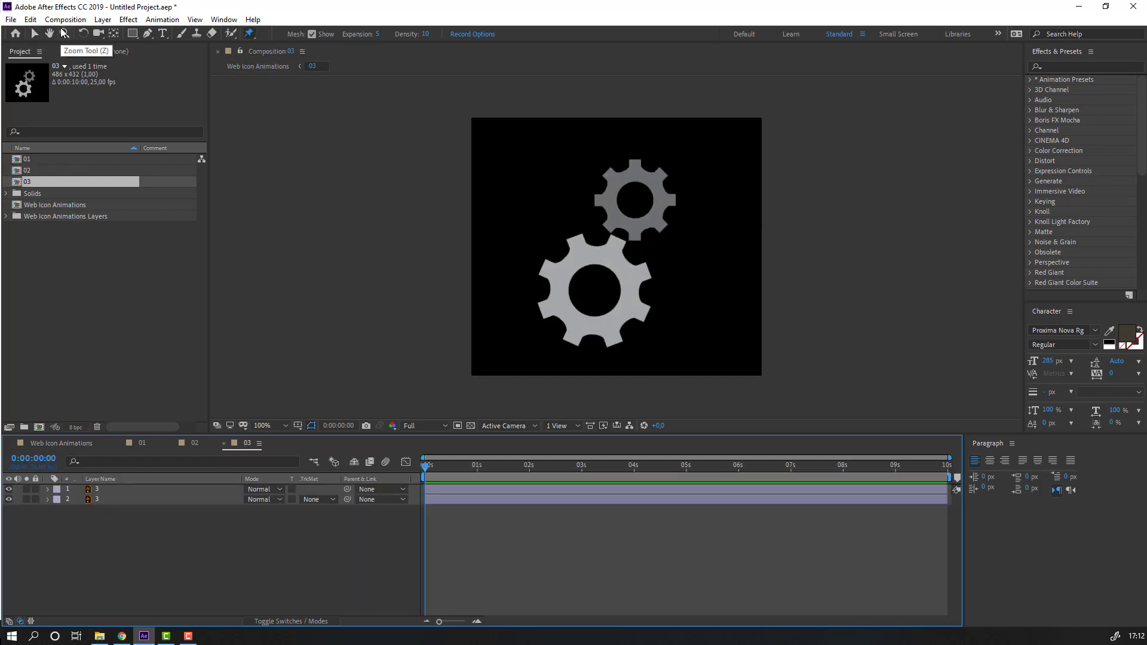
left_click(34, 34)
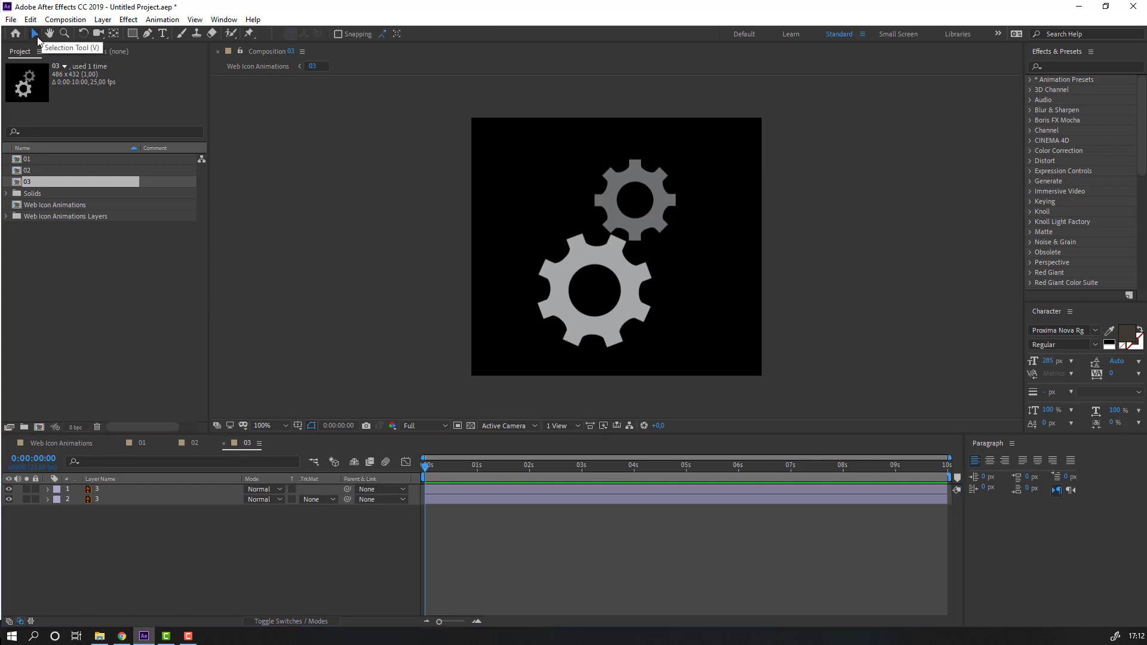
left_click(618, 184)
key("s")
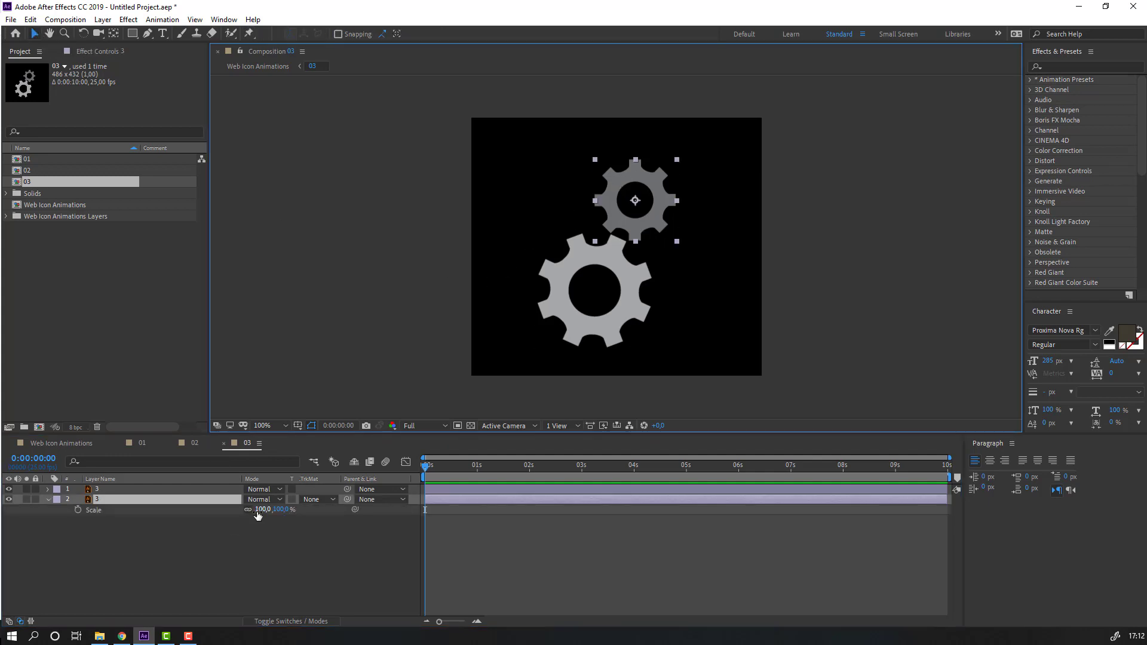
mouse_move(259, 509)
left_mouse_down()
mouse_move(277, 511)
mouse_move(254, 510)
left_mouse_up()
scroll(614, 250, "up", 4)
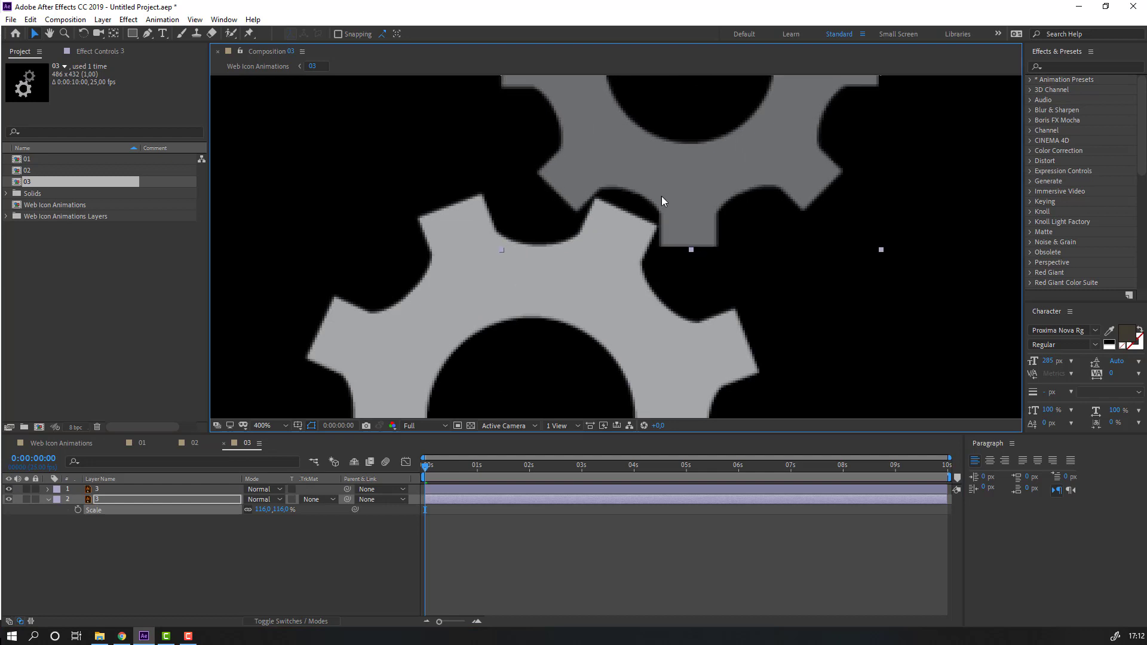
scroll(647, 300, "down", 4)
left_click(48, 499)
left_click(122, 573)
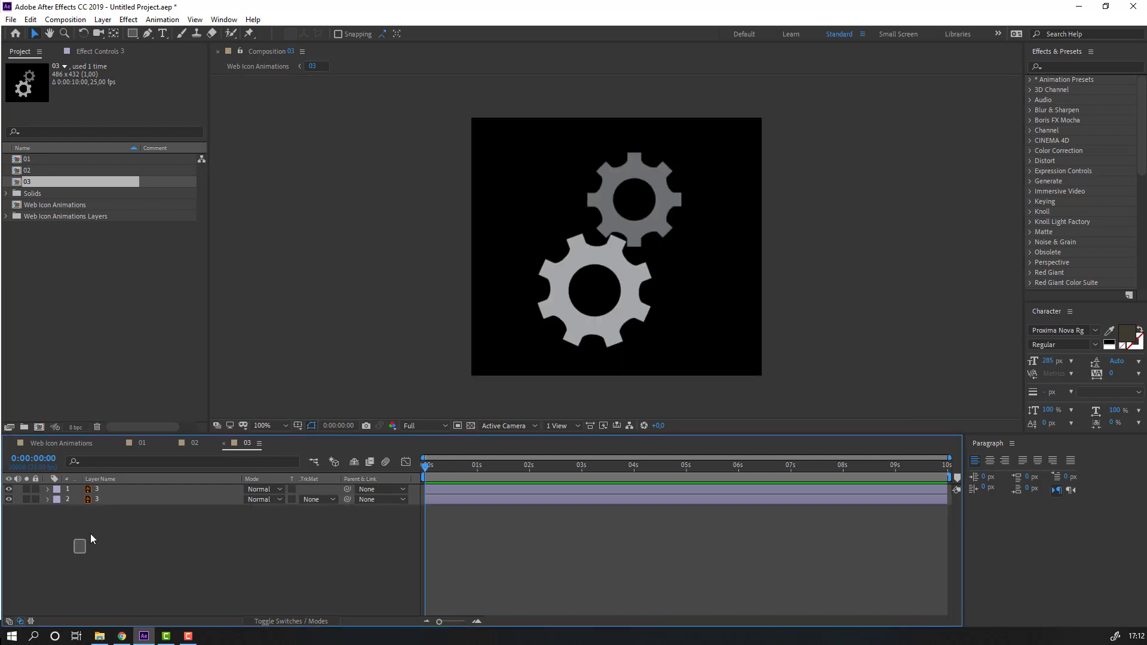
left_click_drag(91, 539, 93, 487)
Add Rotation keyframes to both gears at 0s and move to 0:00:09:24
key("r")
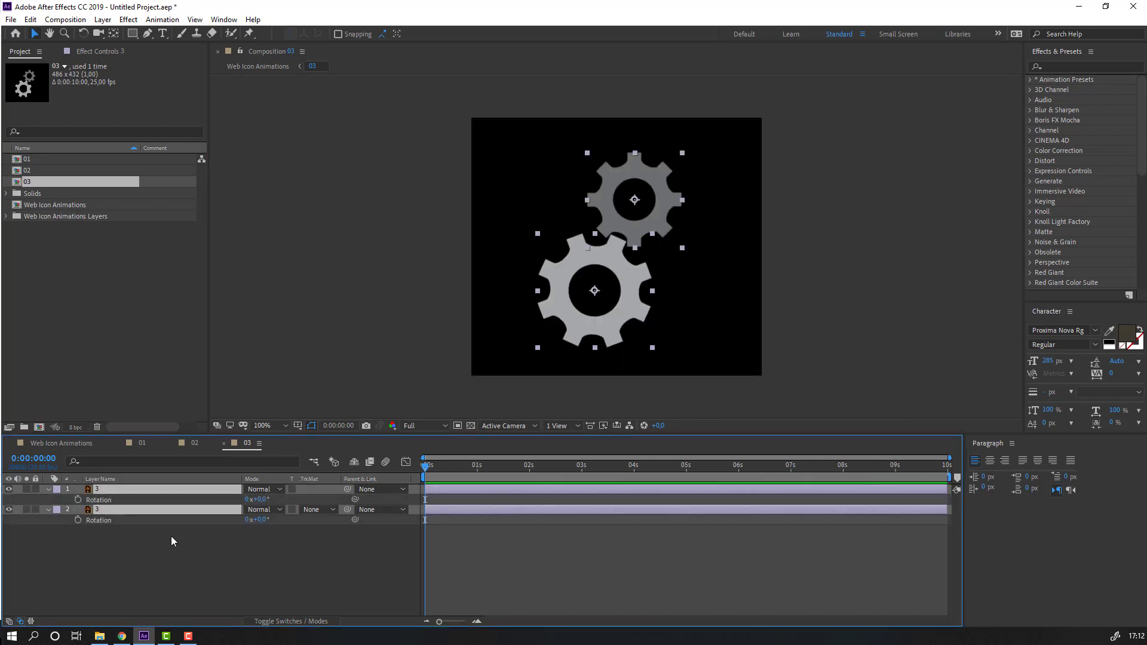
left_click(78, 500)
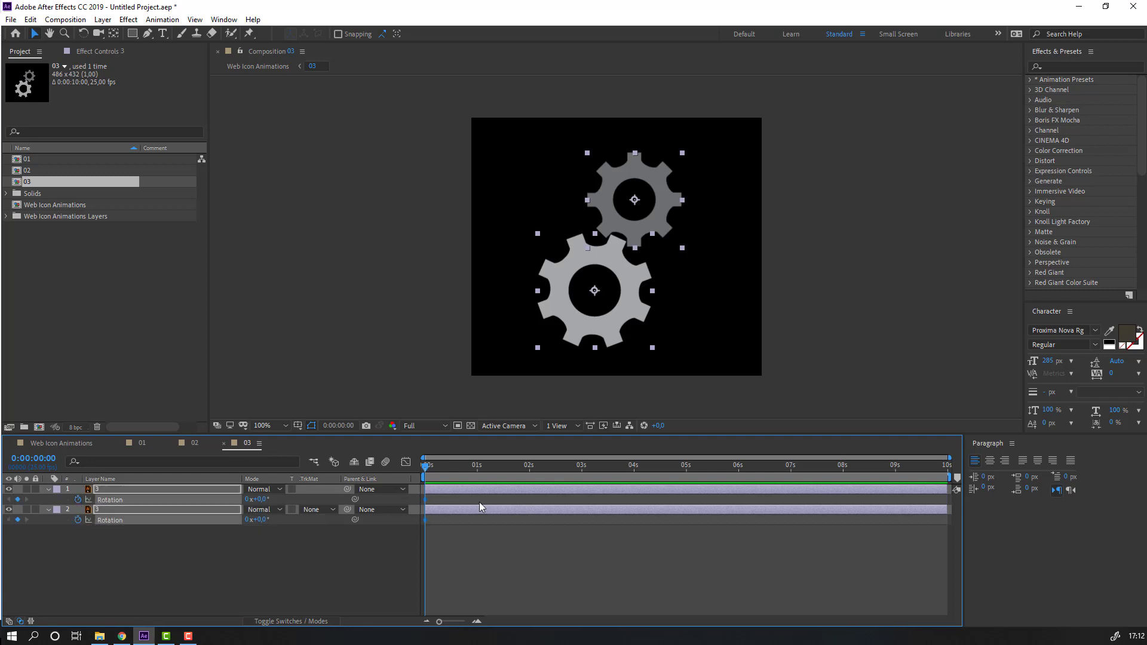
left_click_drag(429, 467, 1006, 467)
left_click(302, 582)
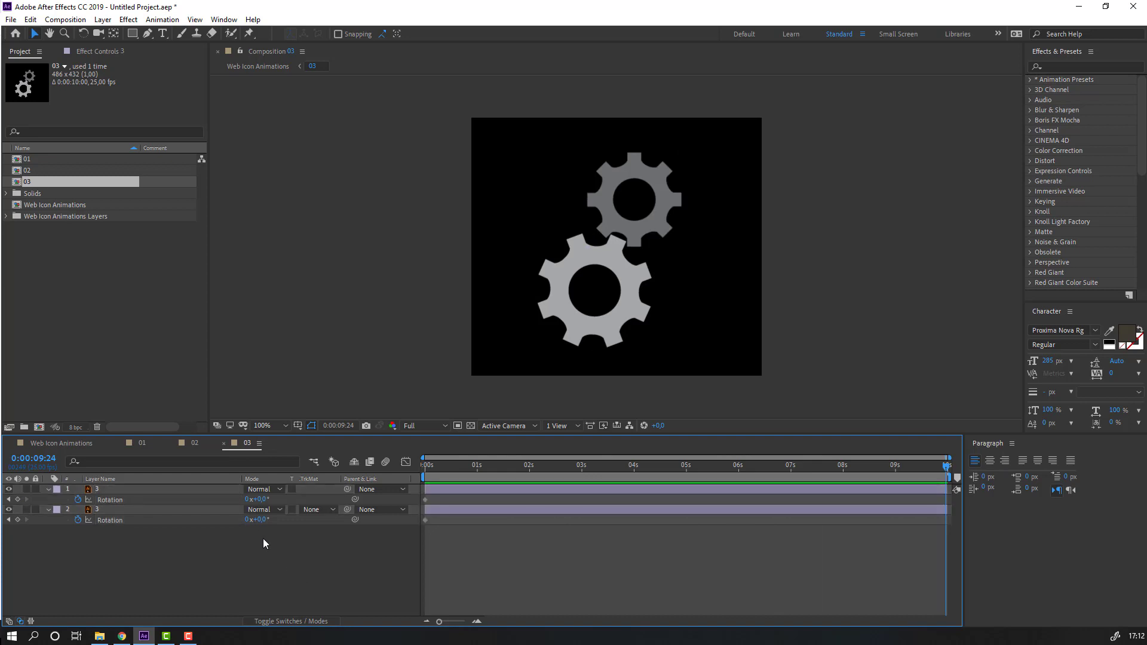
Set the large gear's end rotation to -1x, one reverse turn
left_click(247, 499)
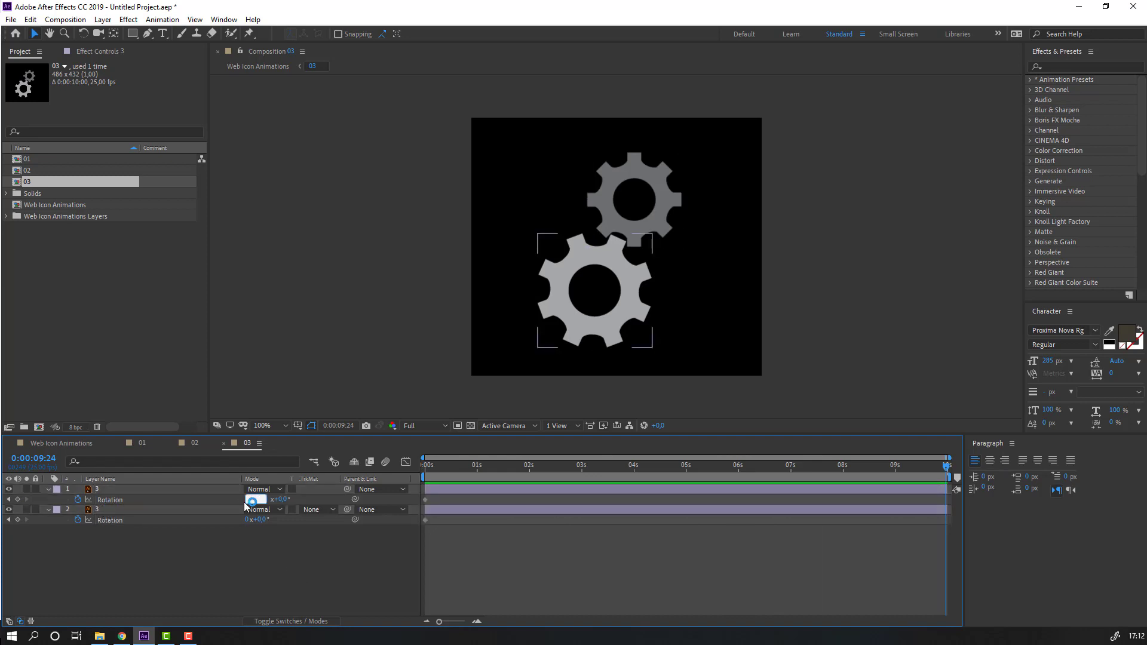
type("-2")
key("Return")
left_click(541, 571)
key("space")
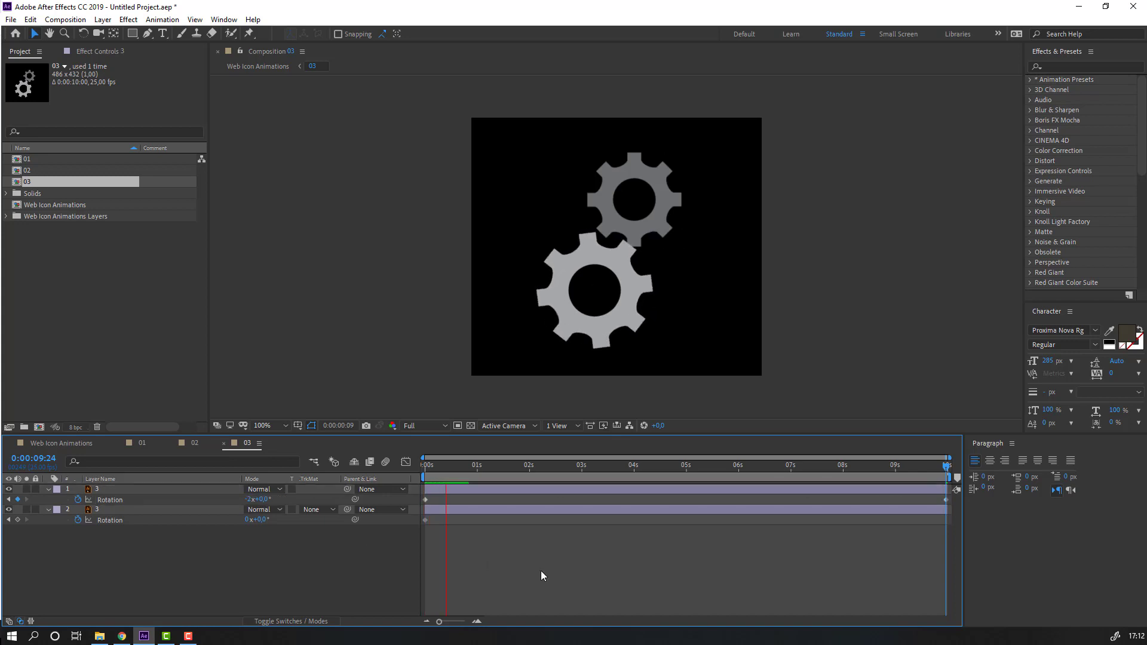
left_click(247, 500)
type("-1")
key("Return")
key("space")
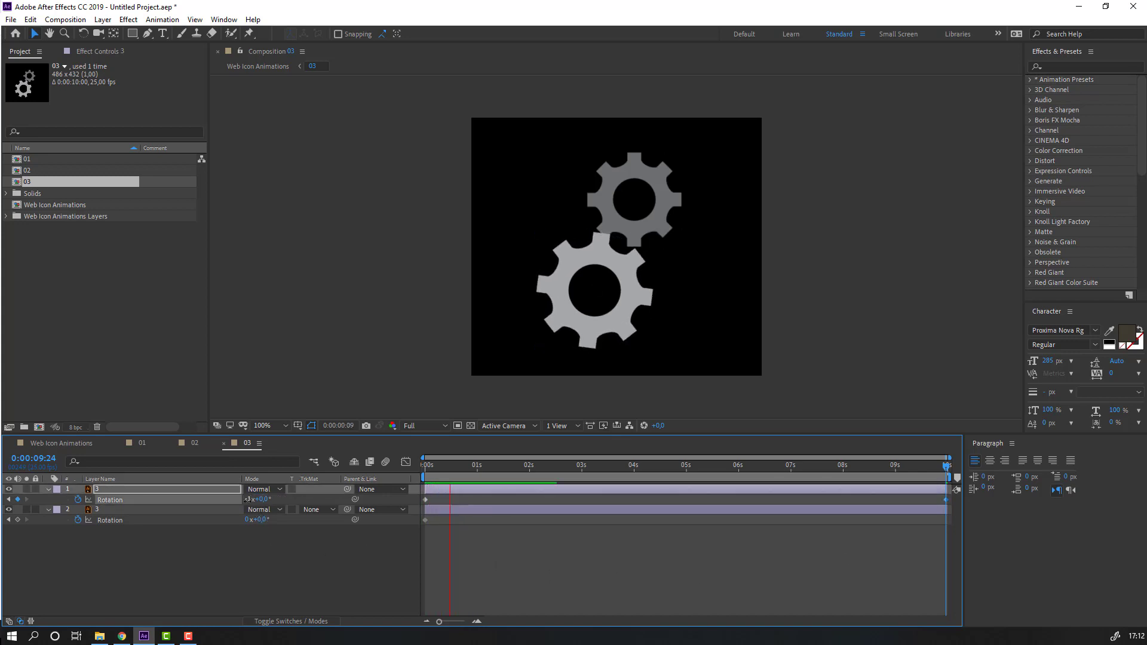
key("space")
Set the small gear's end rotation to 1x and return to Web Icon Animations
left_click(100, 510)
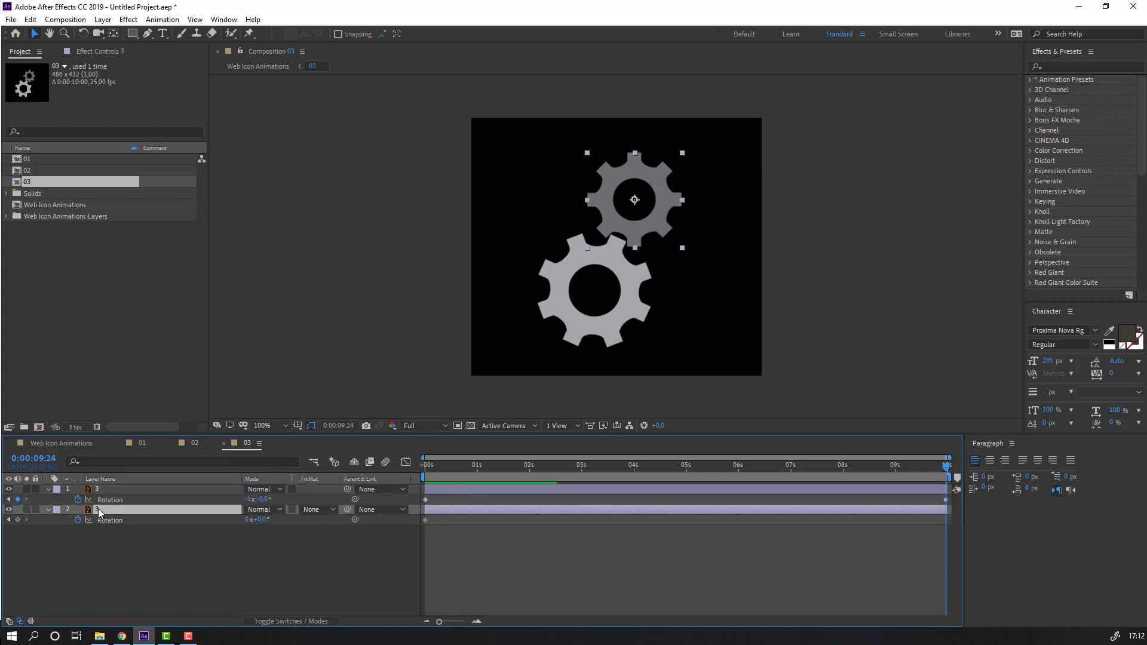
left_click(246, 519)
type("1")
key("Return")
key("space")
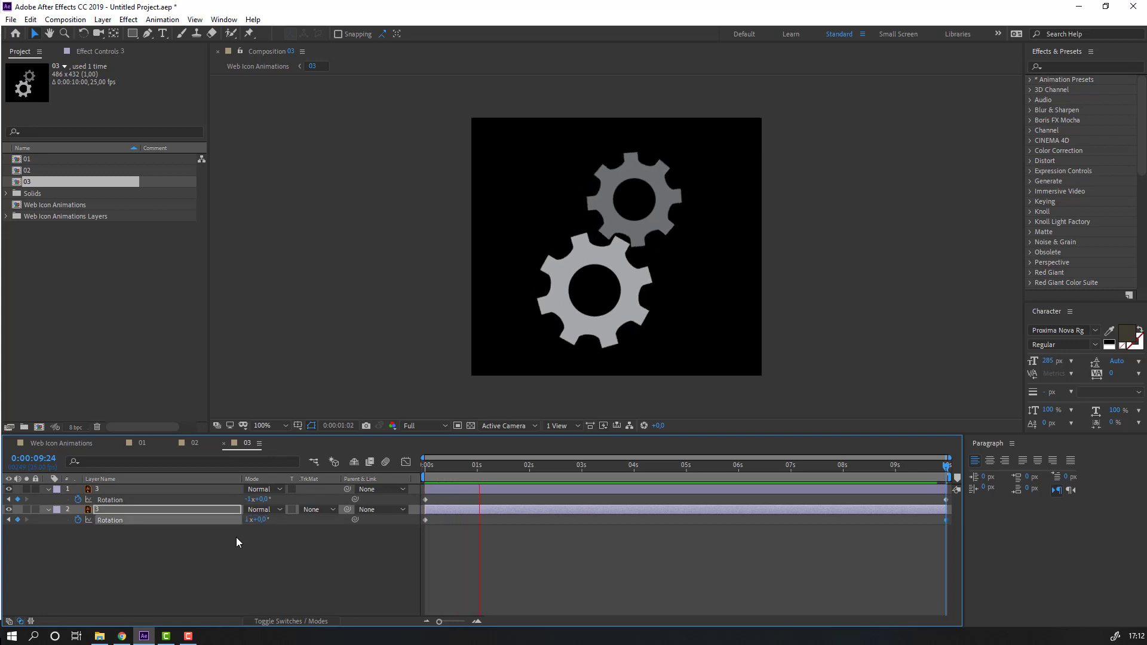
left_click(61, 442)
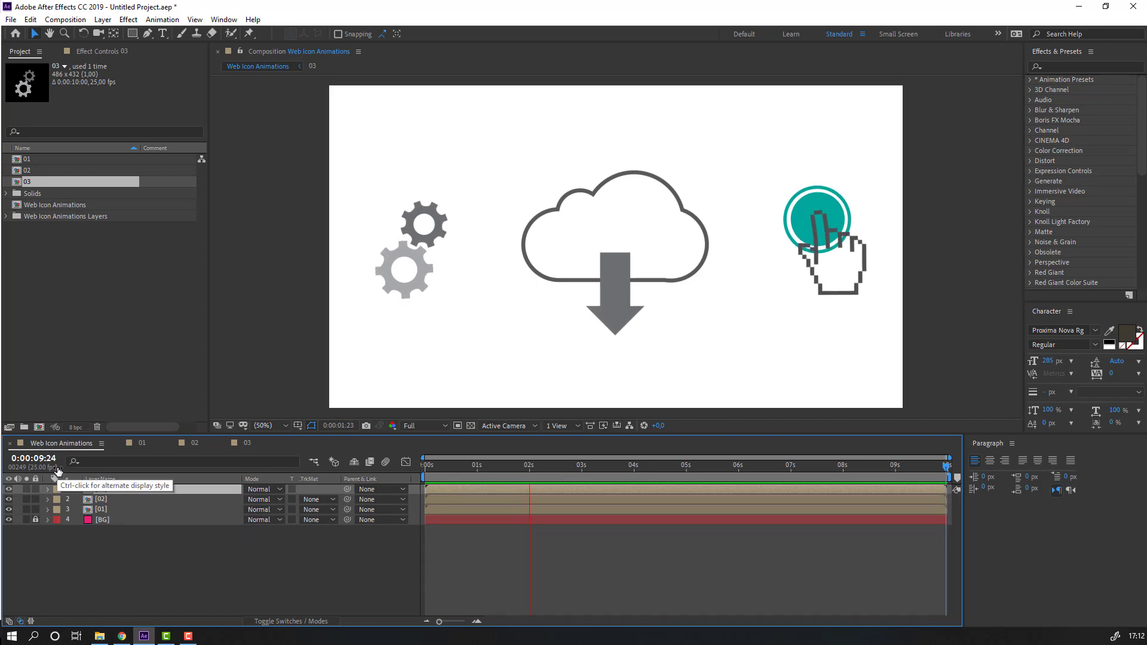
scroll(325, 377, "down", 2)
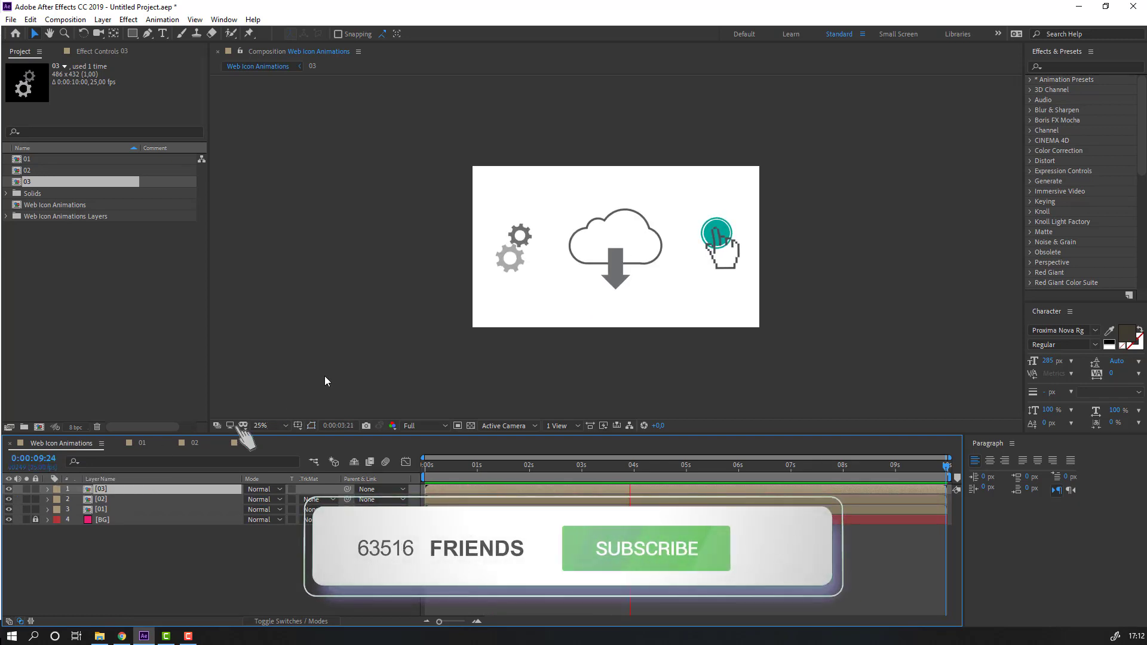